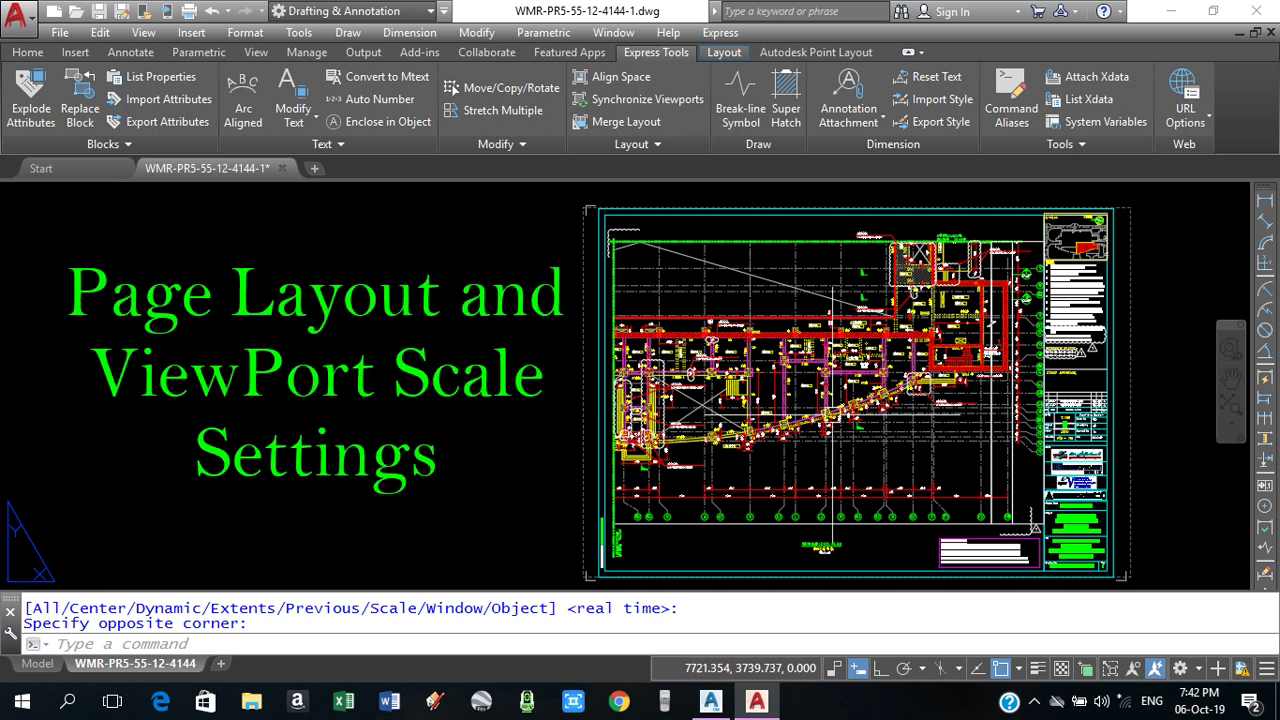
- Pan and zoom around the layout sheet to inspect the Ground Level Plan and its grid bubbles
middle_click_drag(522, 380, 270, 380)
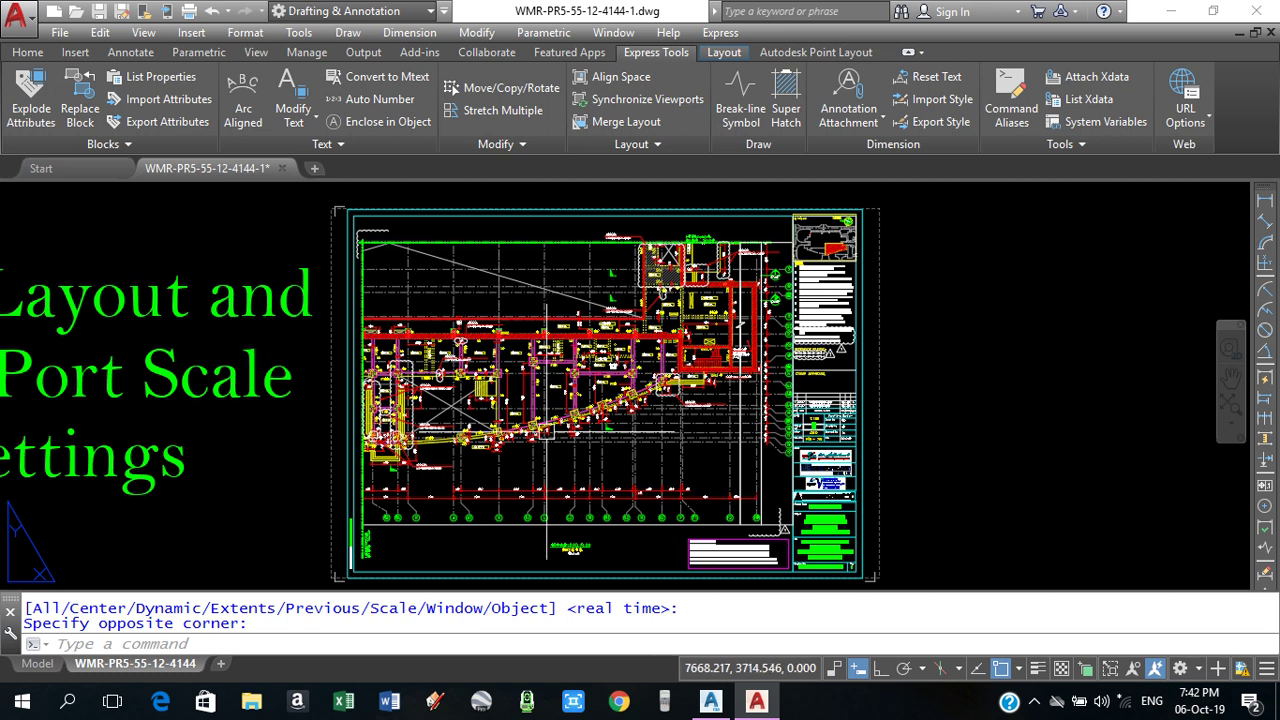
scroll(480, 480, "up", 2)
scroll(460, 450, "up", 2)
scroll(455, 432, "up", 2)
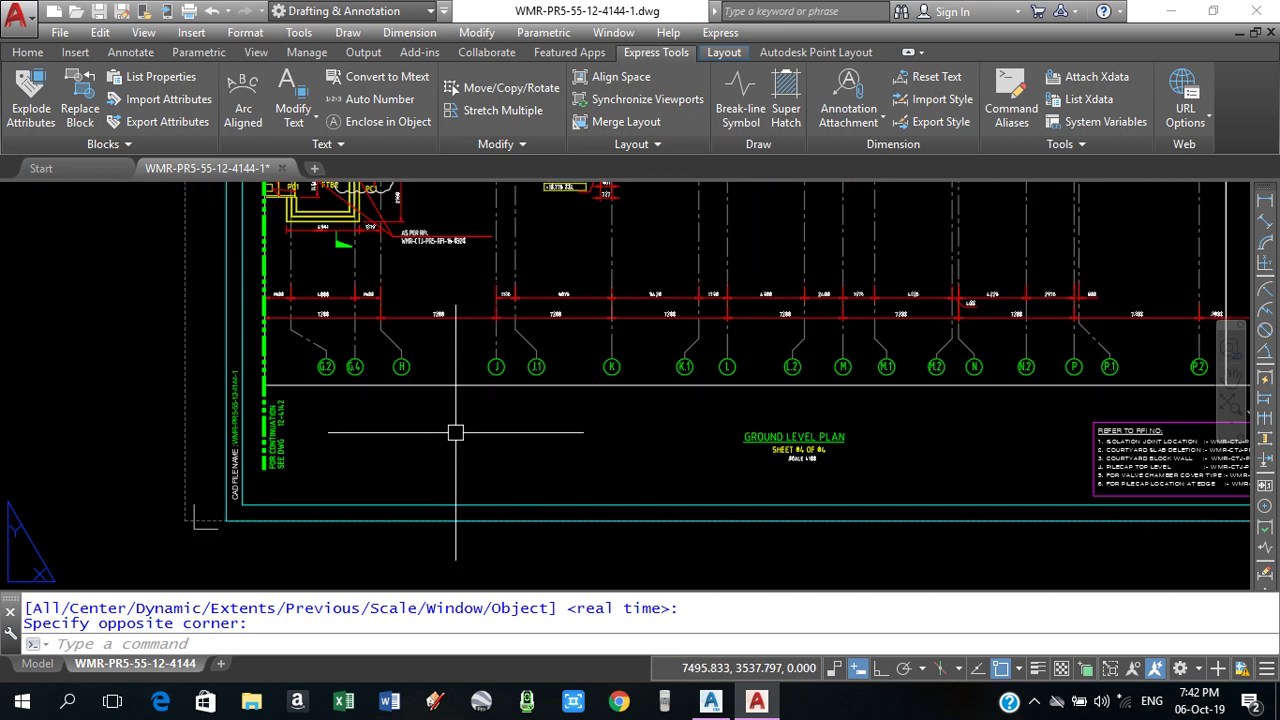
scroll(455, 432, "down", 5)
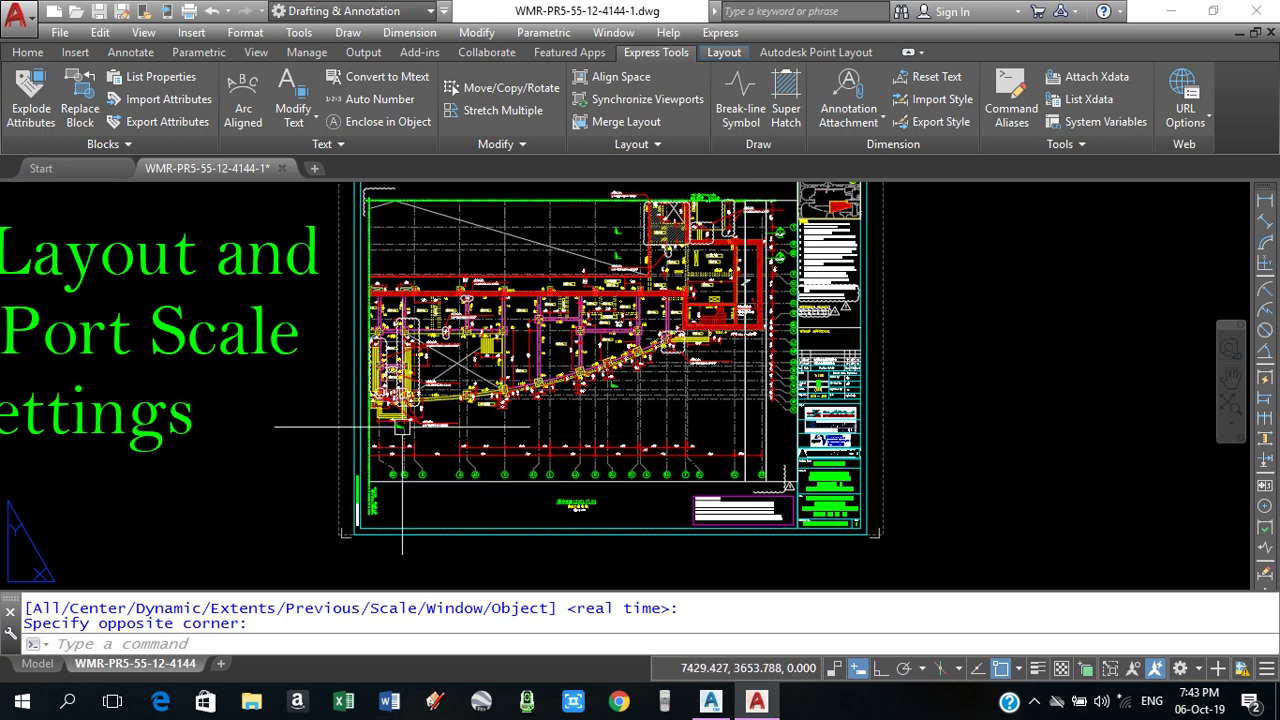
scroll(400, 430, "up", 5)
scroll(380, 440, "up", 2)
scroll(366, 449, "down", 5)
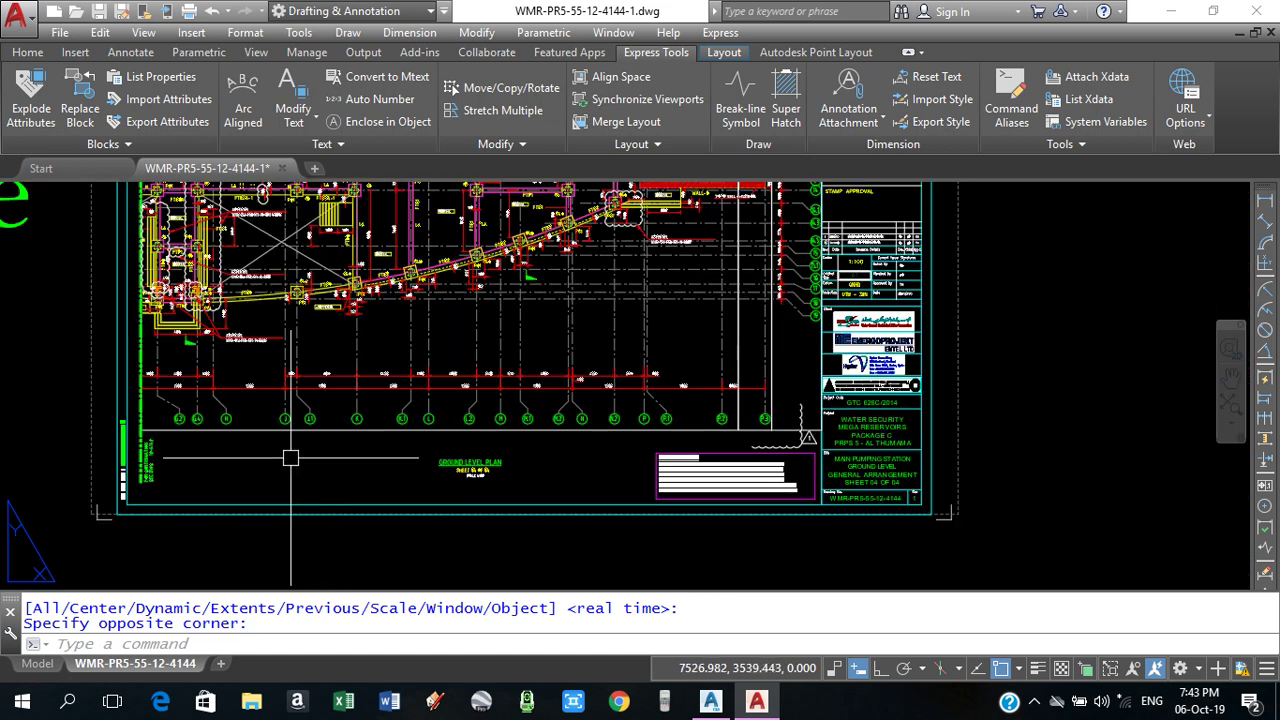
scroll(476, 473, "up", 10)
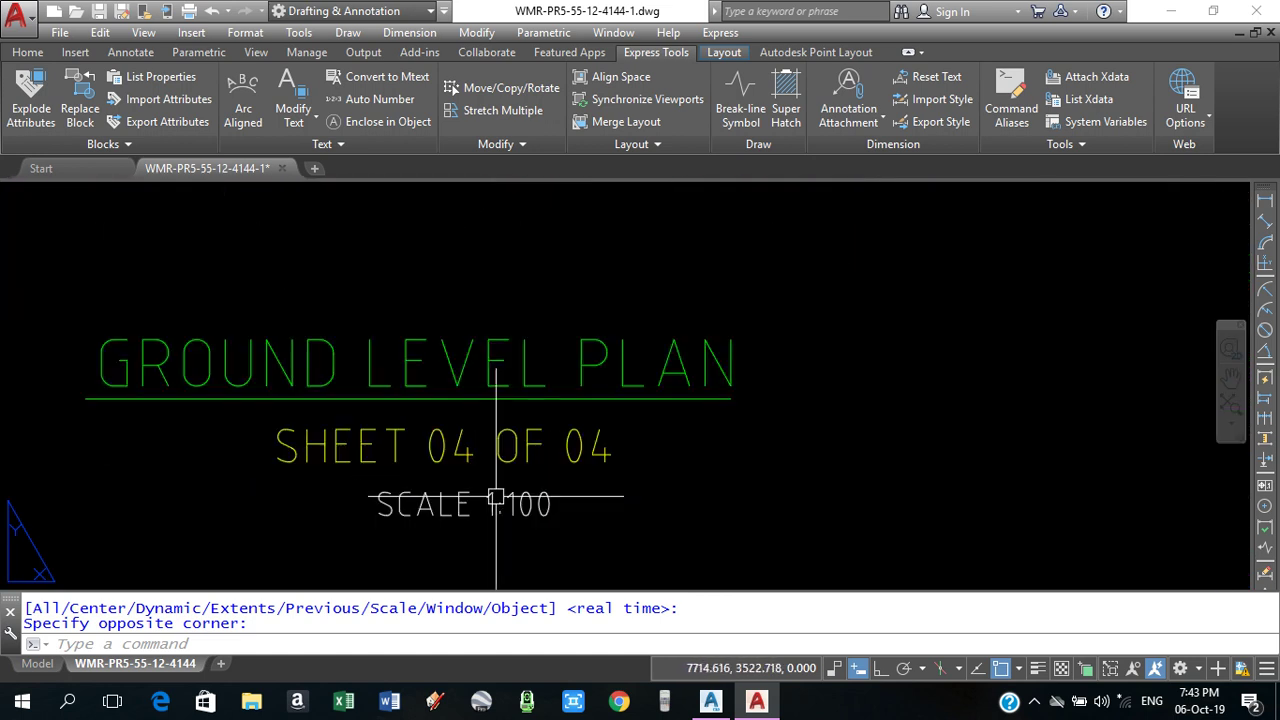
scroll(496, 497, "up", 2)
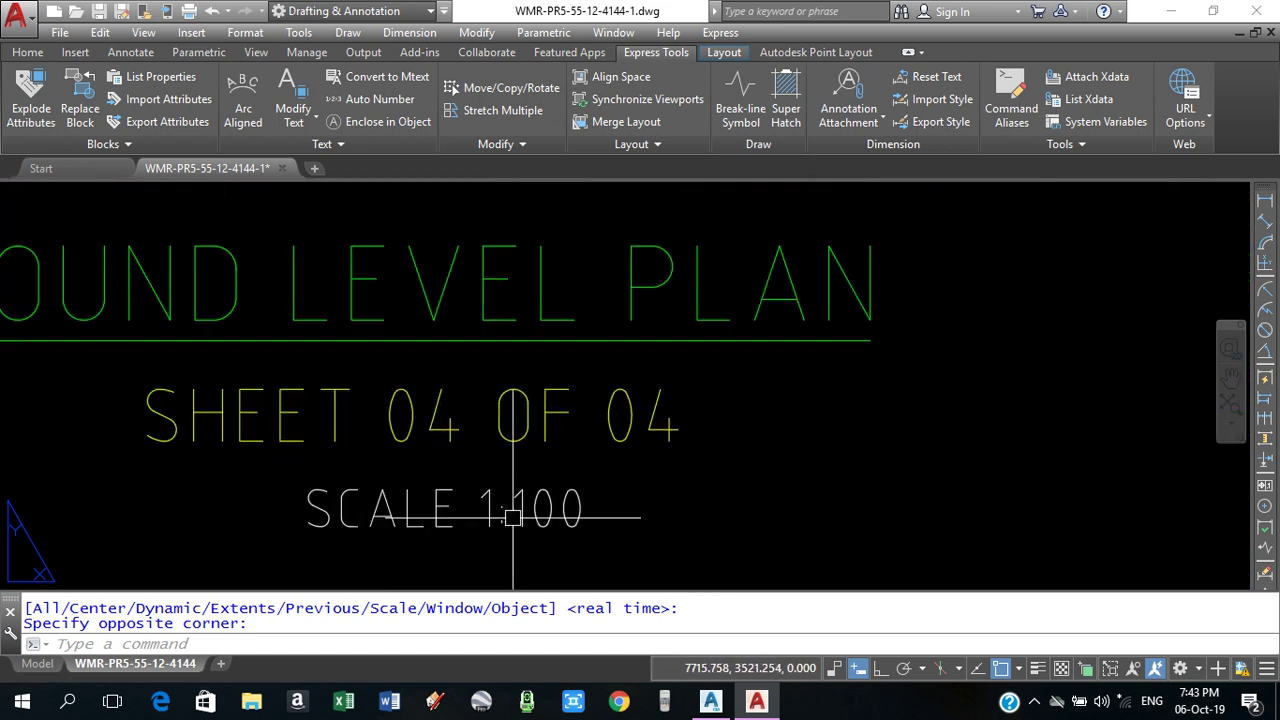
scroll(512, 517, "down", 8)
scroll(512, 517, "down", 4)
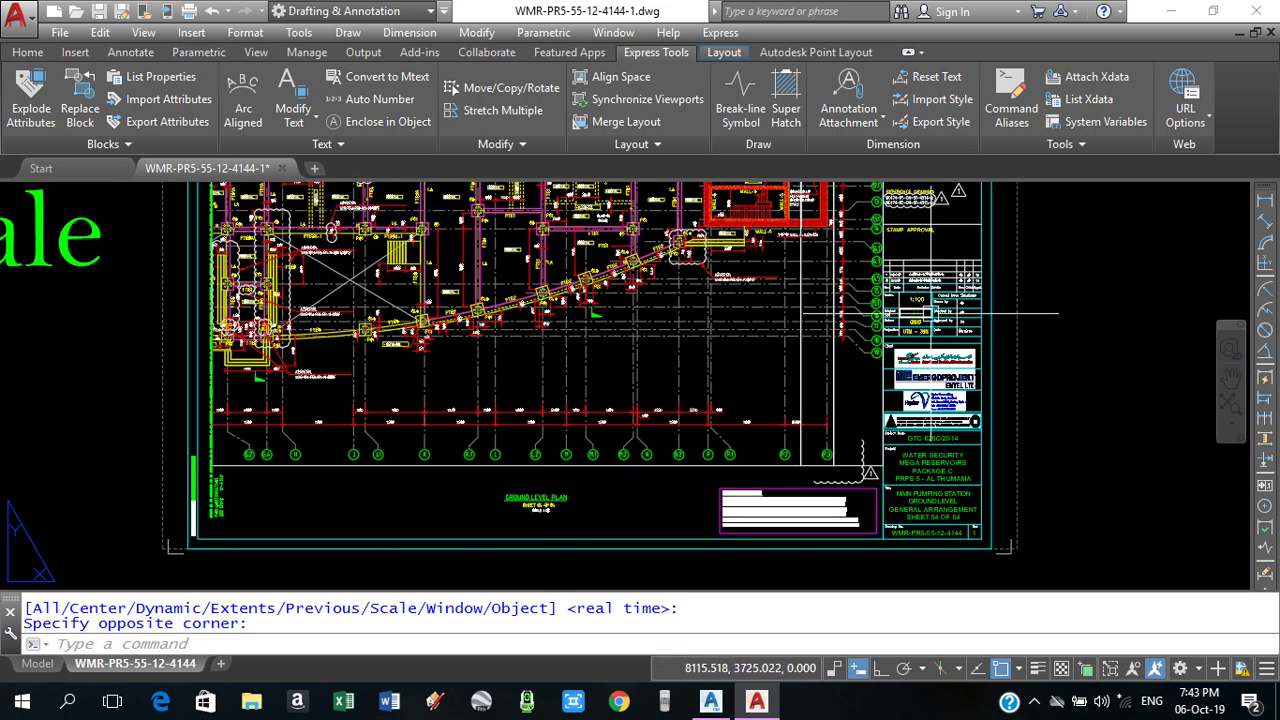
scroll(930, 313, "up", 8)
scroll(800, 300, "up", 1)
scroll(781, 297, "up", 1)
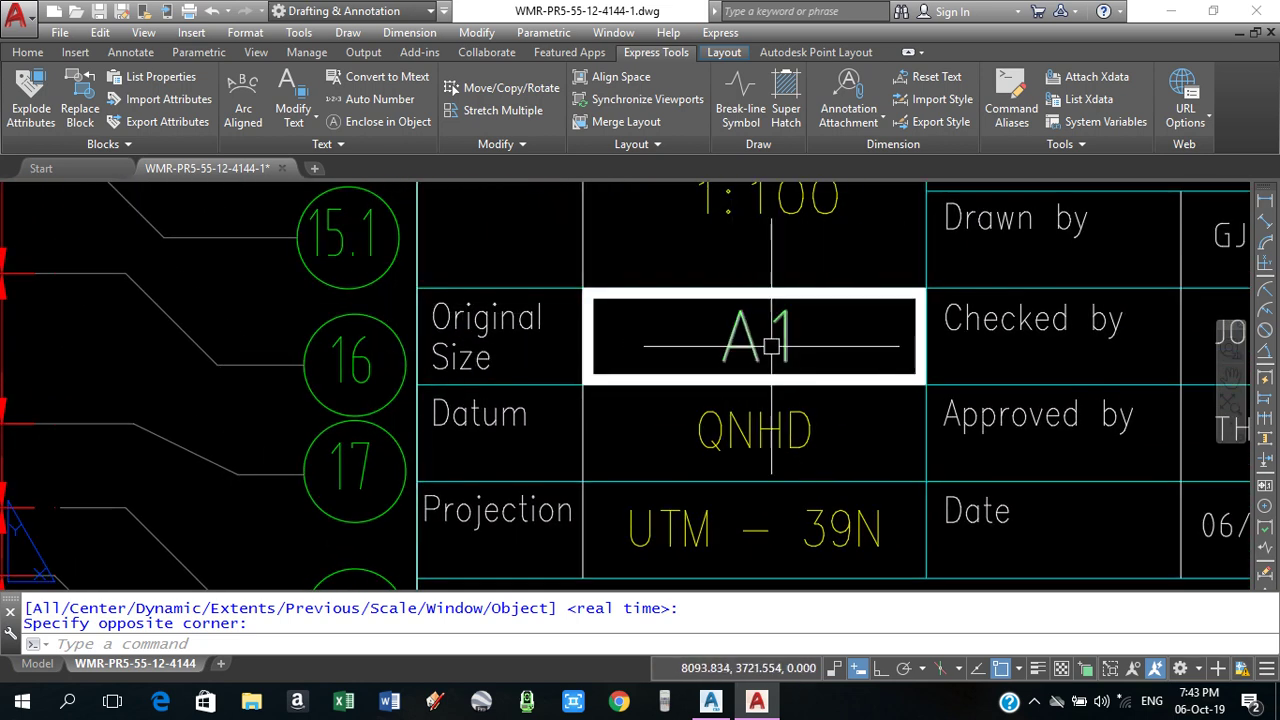
scroll(771, 346, "down", 6)
scroll(600, 300, "down", 3)
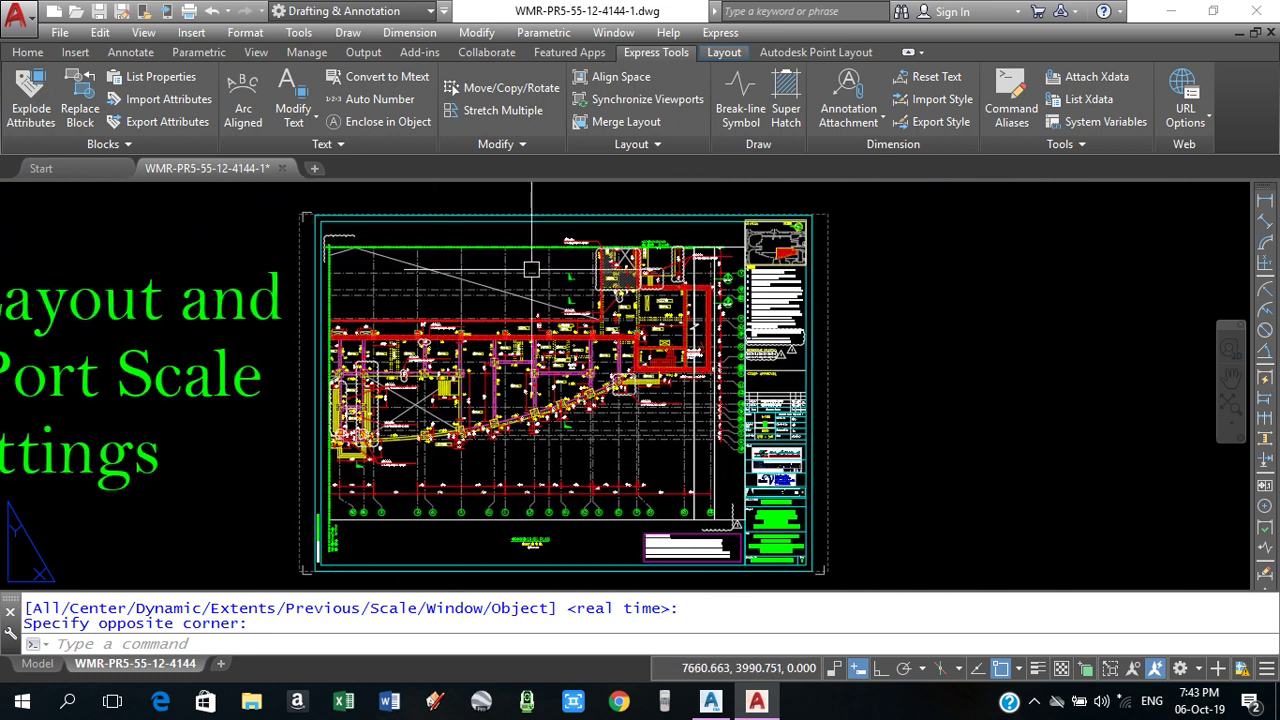
scroll(548, 492, "up", 10)
scroll(500, 400, "up", 3)
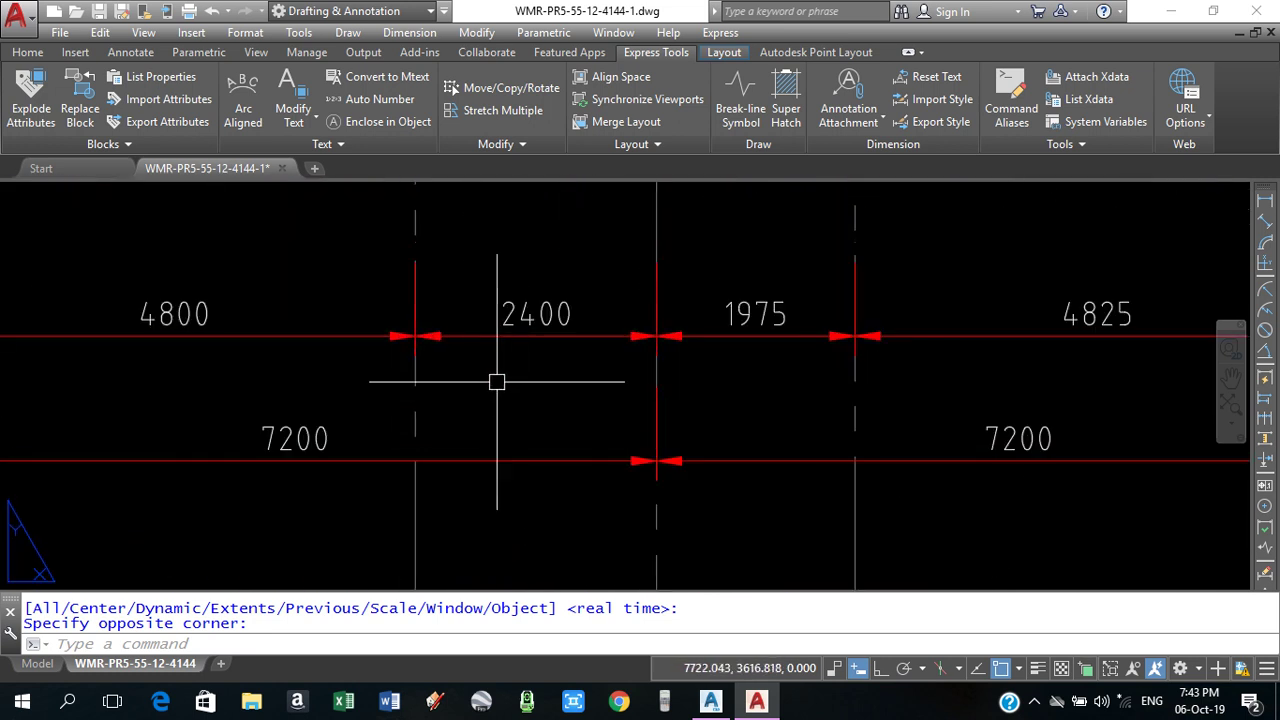
middle_click_drag(166, 463, 691, 400)
scroll(837, 394, "down", 2)
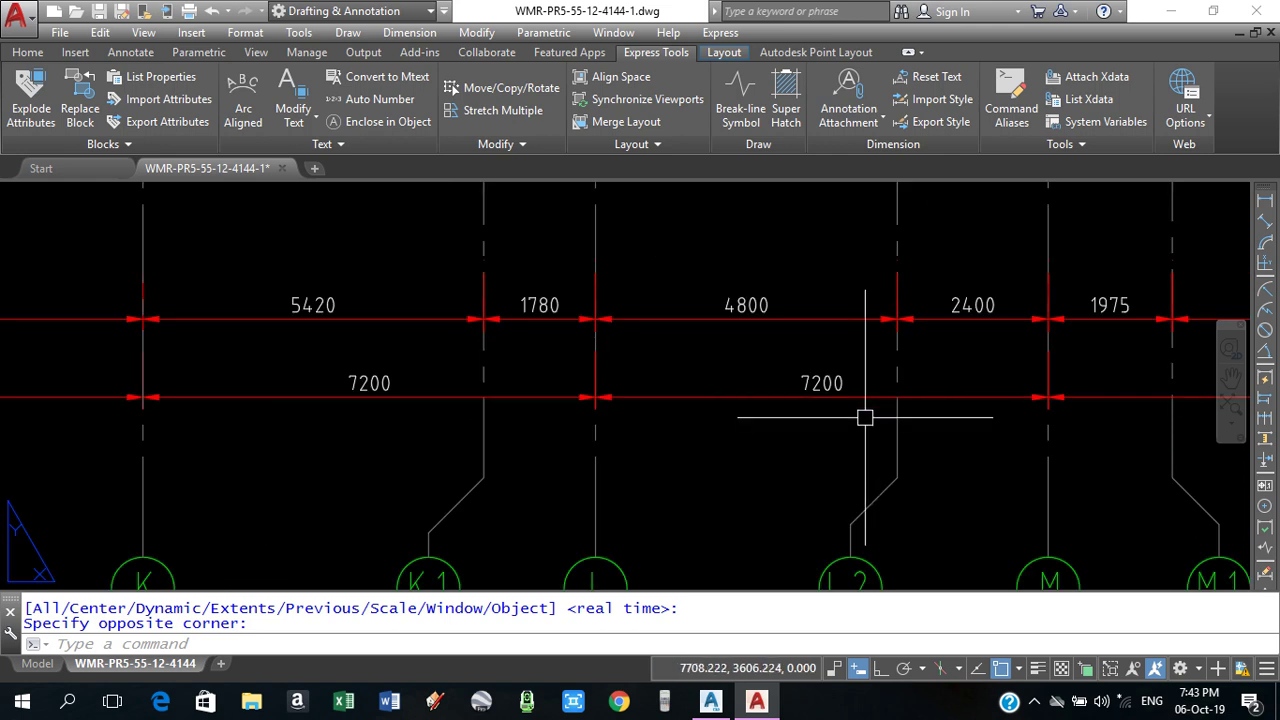
middle_click_drag(863, 417, 663, 397)
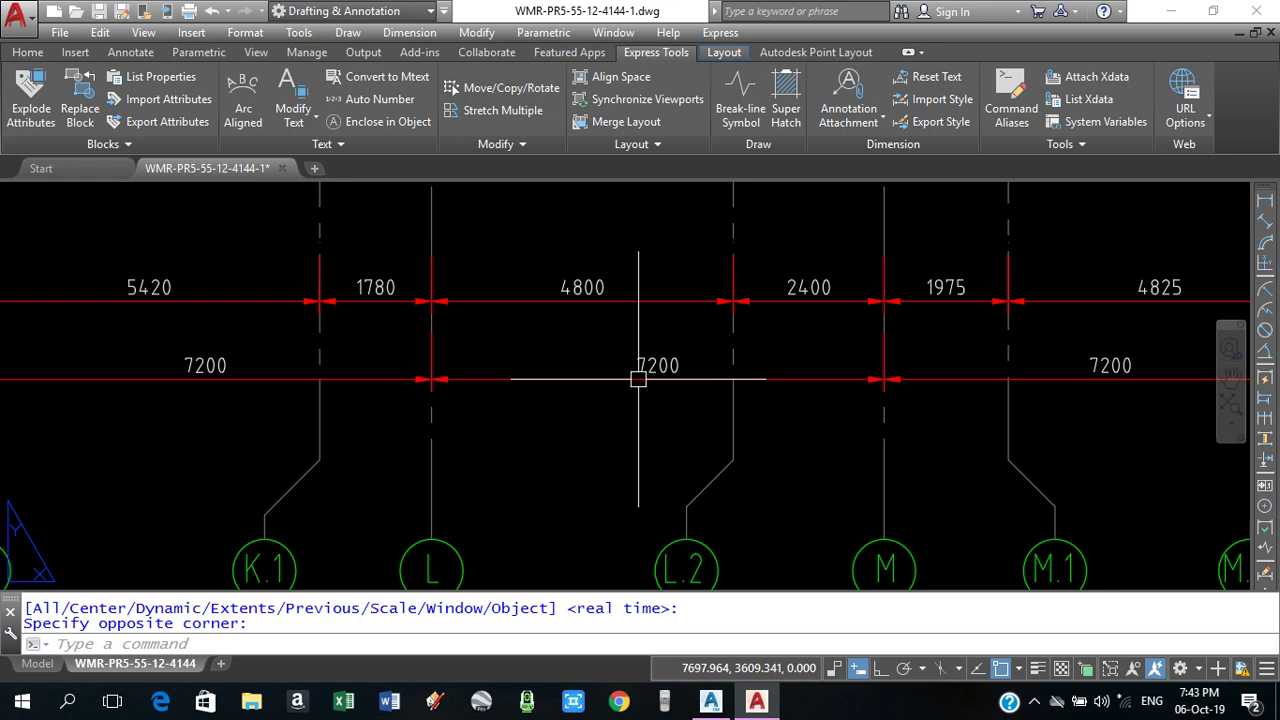
scroll(640, 375, "down", 2)
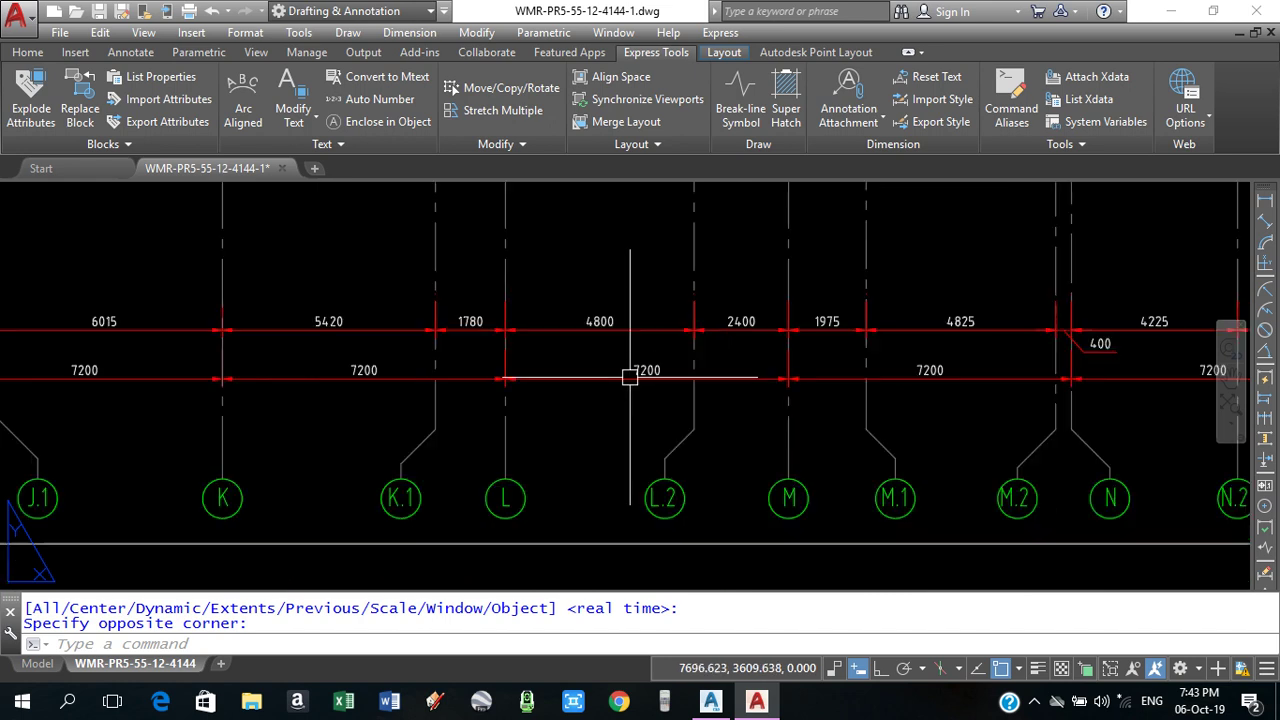
scroll(611, 414, "down", 3)
scroll(611, 414, "down", 2)
middle_click_drag(650, 358, 620, 411)
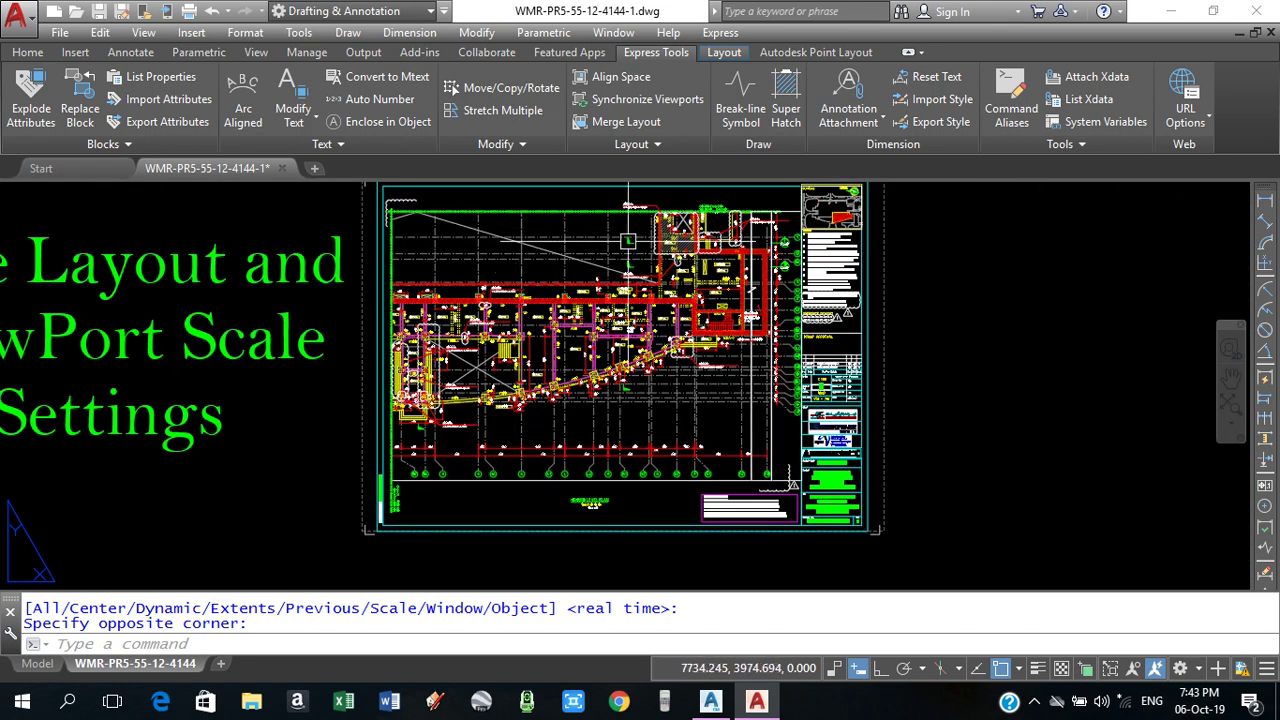
scroll(788, 452, "up", 6)
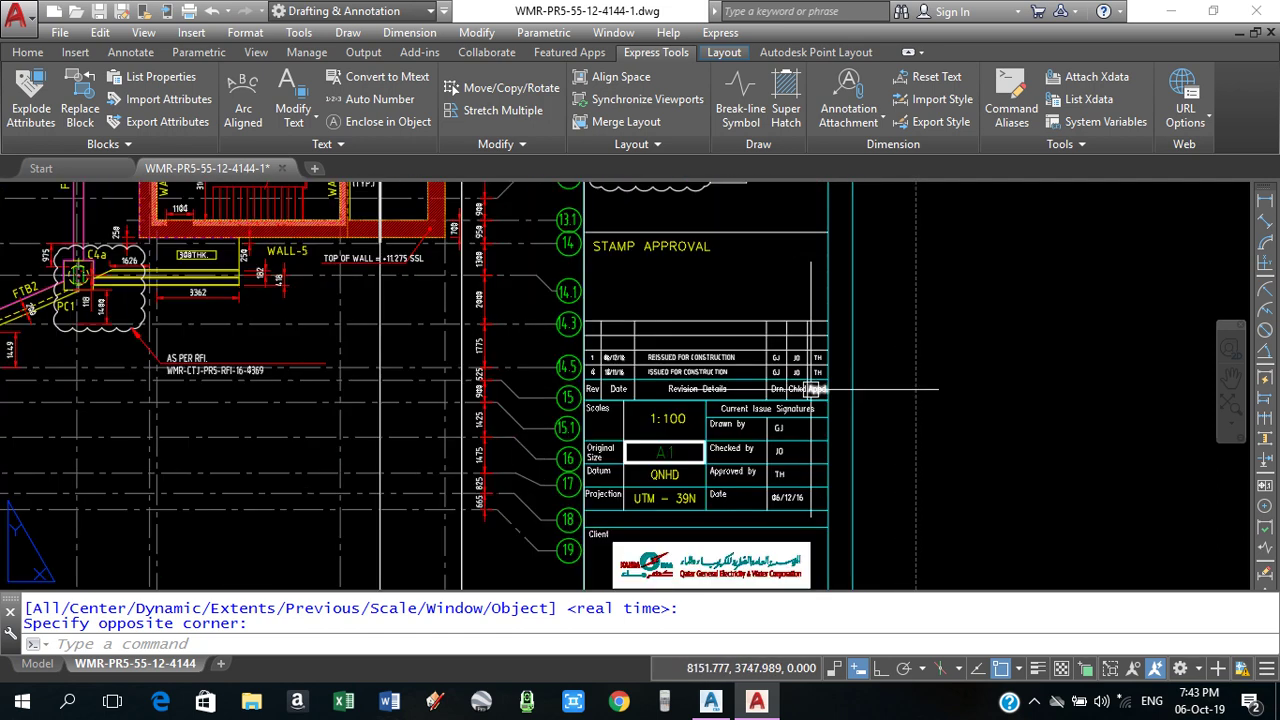
scroll(814, 386, "up", 4)
scroll(684, 458, "down", 5)
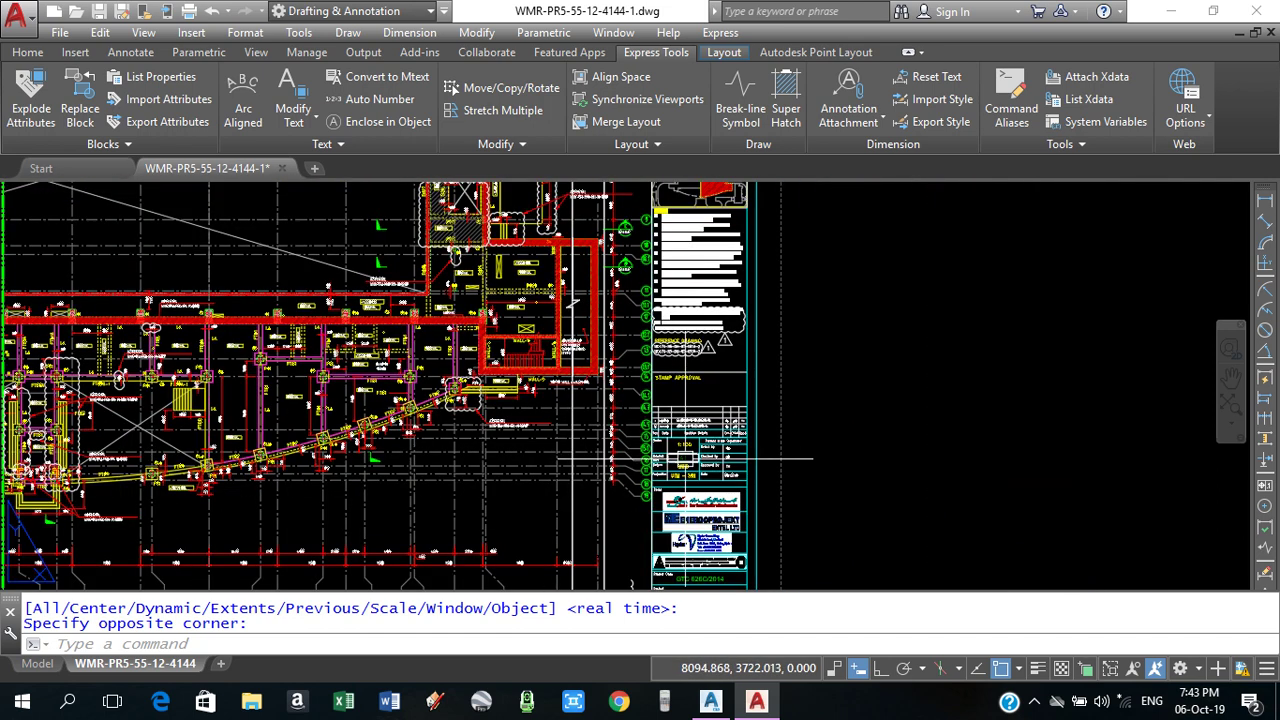
scroll(643, 408, "down", 2)
scroll(643, 408, "up", 4)
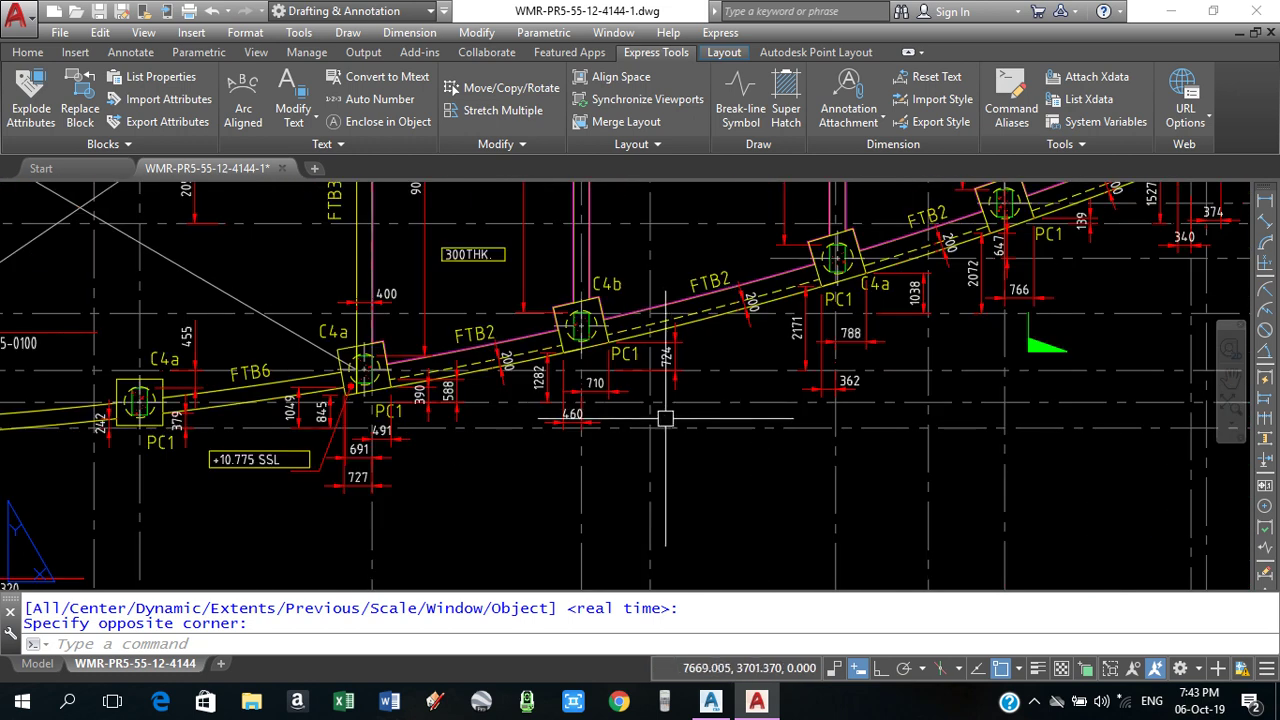
scroll(663, 417, "down", 2)
middle_click_drag(743, 514, 629, 374)
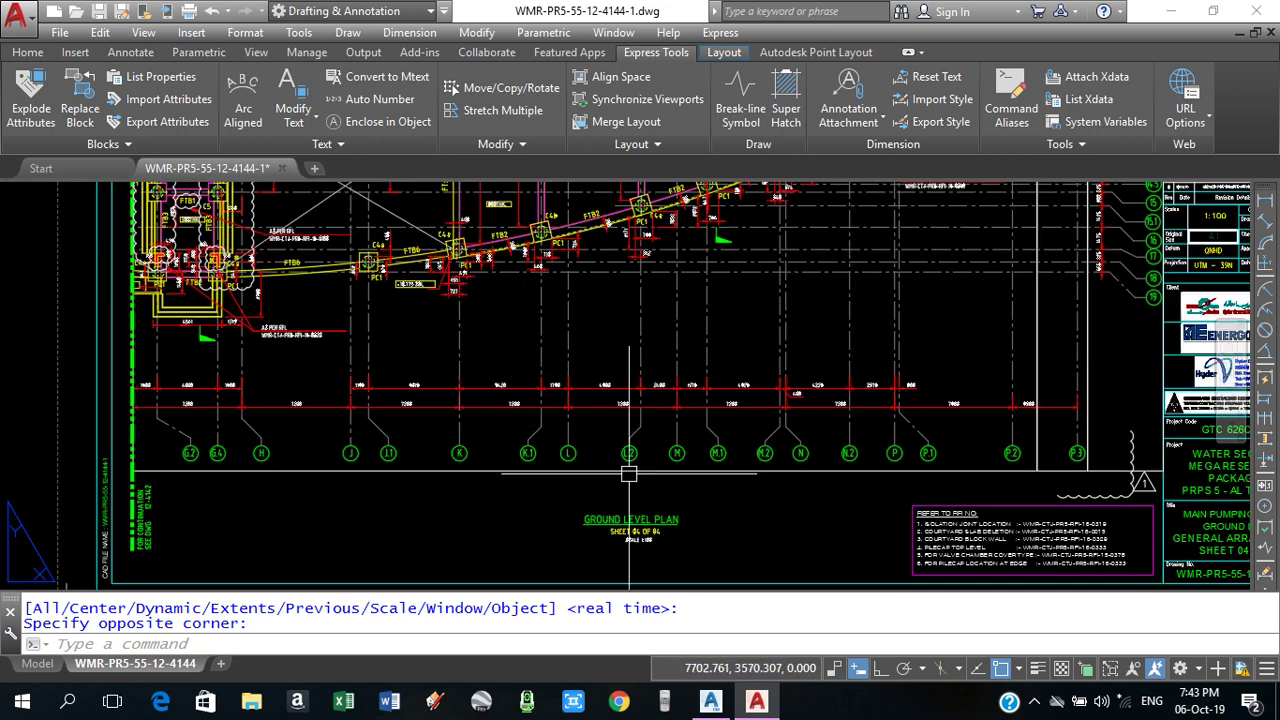
scroll(629, 474, "up", 5)
scroll(604, 489, "down", 5)
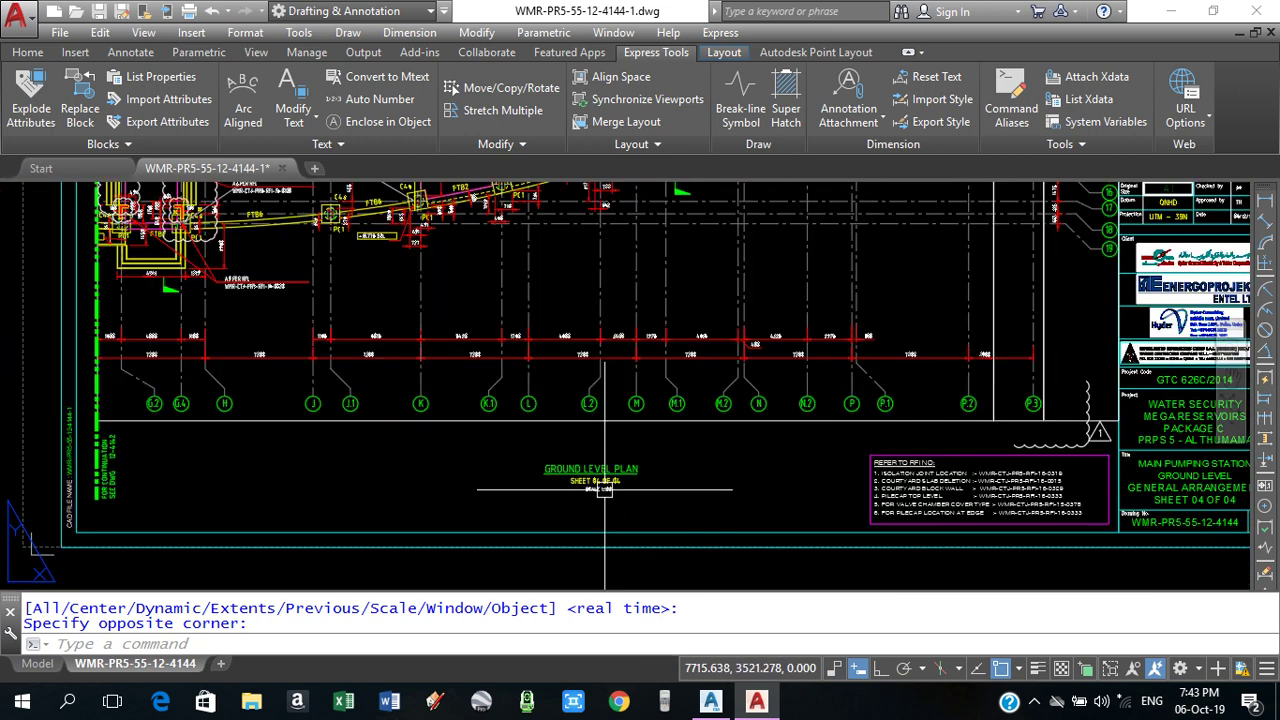
scroll(604, 489, "down", 3)
scroll(604, 489, "down", 1)
mouse_move(621, 419)
middle_mouse_down()
mouse_move(841, 439)
mouse_move(821, 429)
middle_mouse_up()
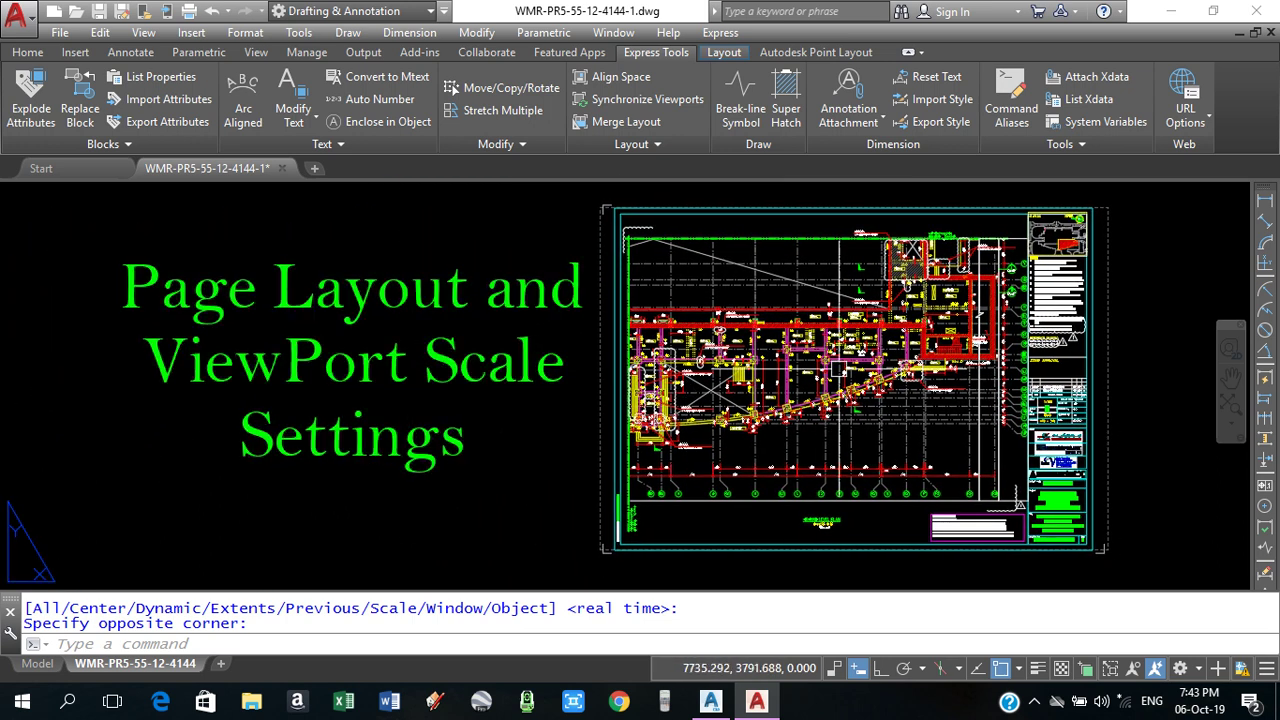
- Switch to model space and zoom out until both floor plans and the sections below fit
left_click(38, 663)
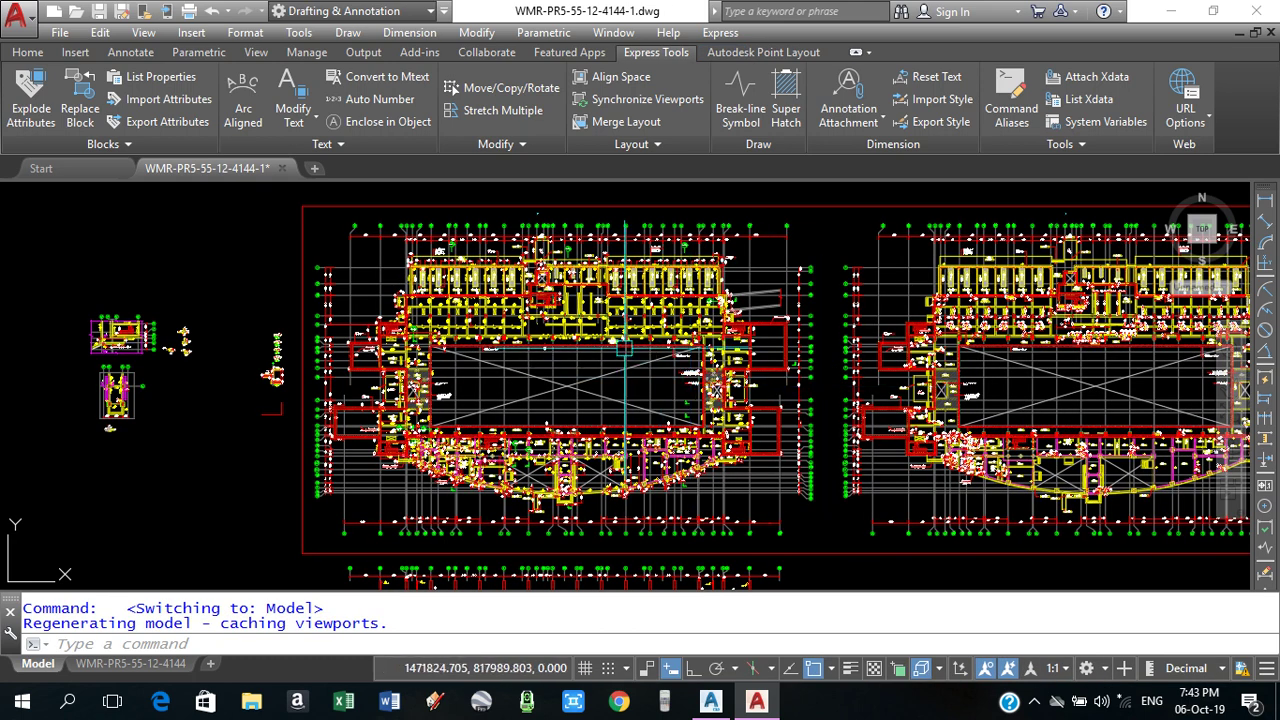
scroll(625, 350, "down", 2)
scroll(419, 335, "up", 5)
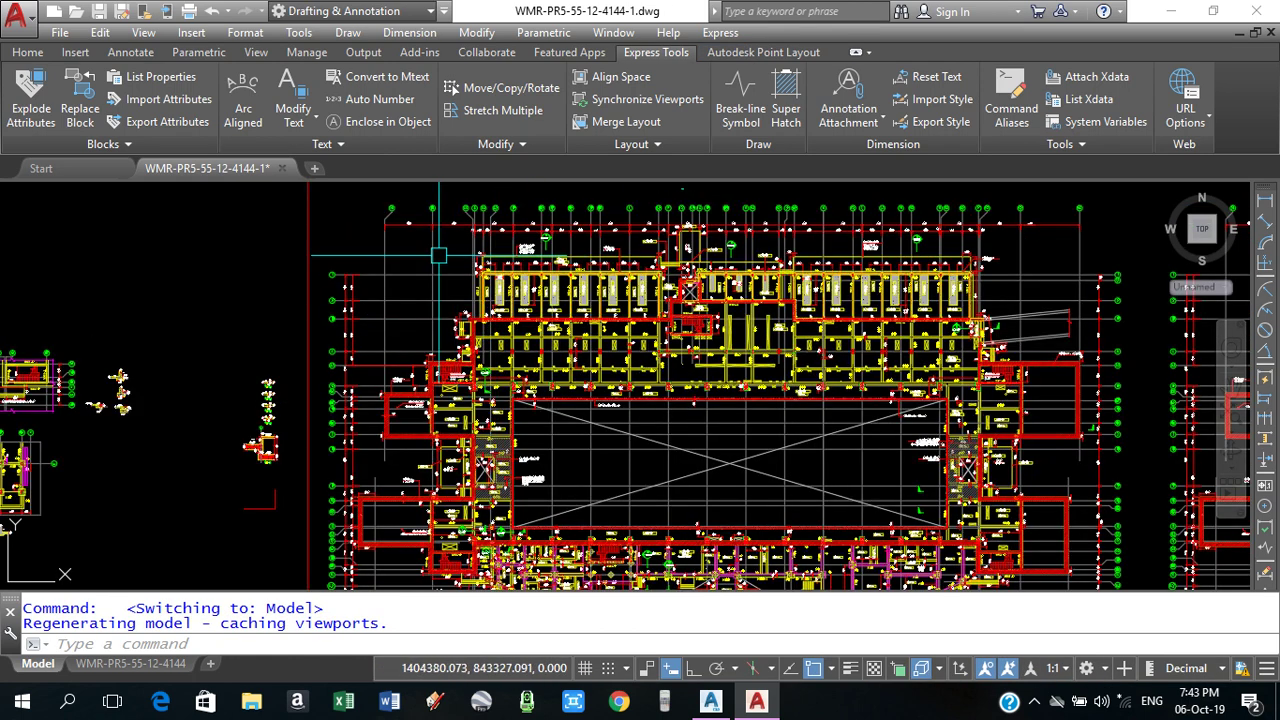
scroll(419, 335, "down", 4)
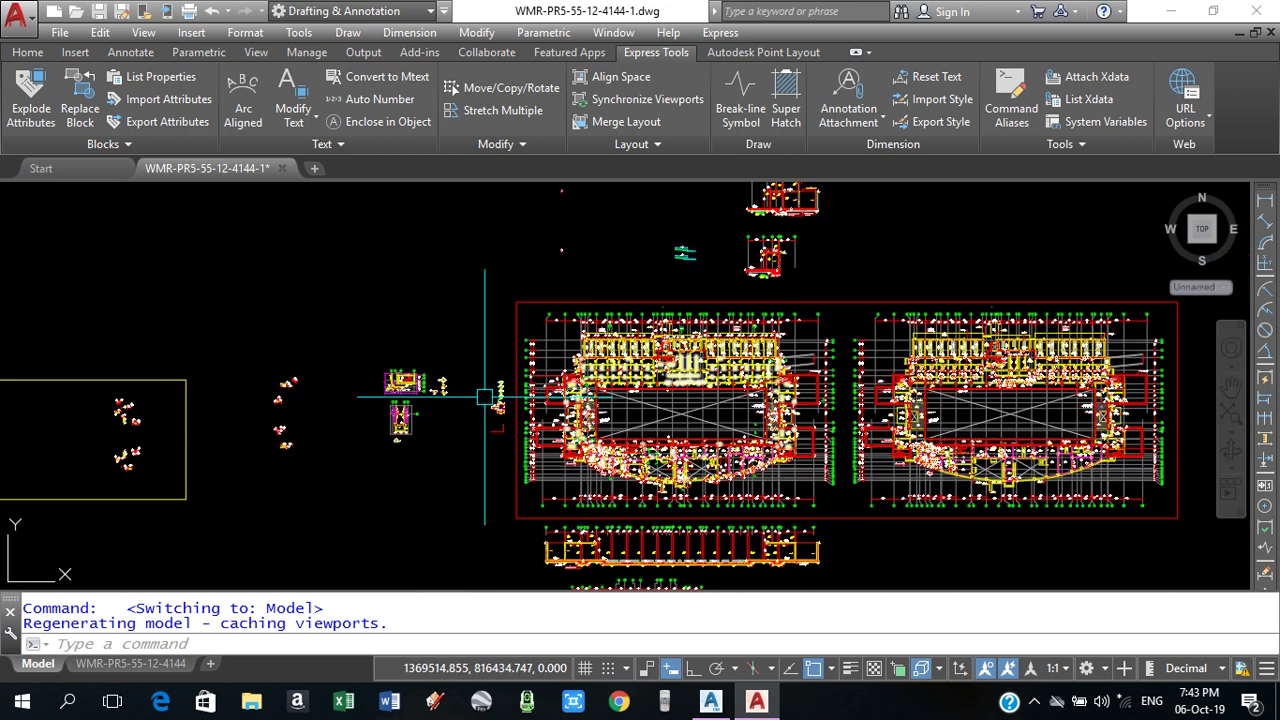
scroll(522, 406, "up", 5)
scroll(522, 406, "up", 5)
middle_click_drag(401, 490, 493, 446)
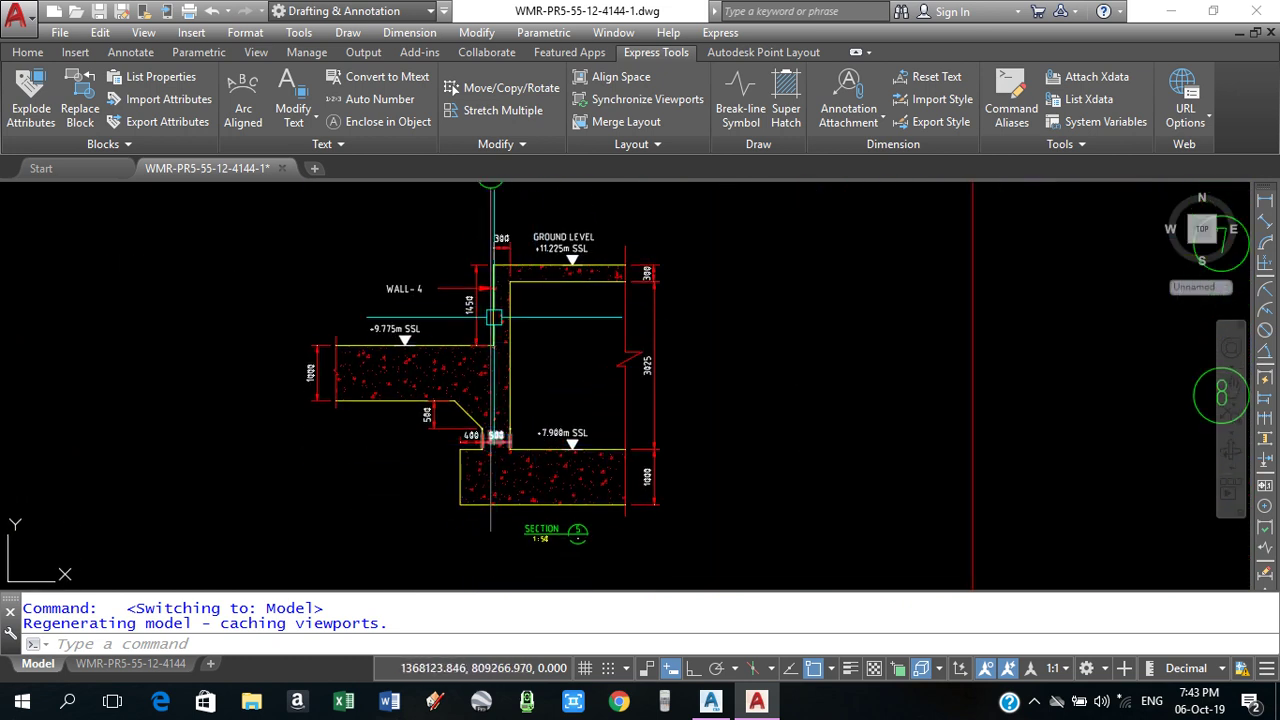
scroll(493, 318, "down", 3)
scroll(543, 394, "up", 1)
scroll(508, 371, "up", 2)
scroll(490, 388, "up", 2)
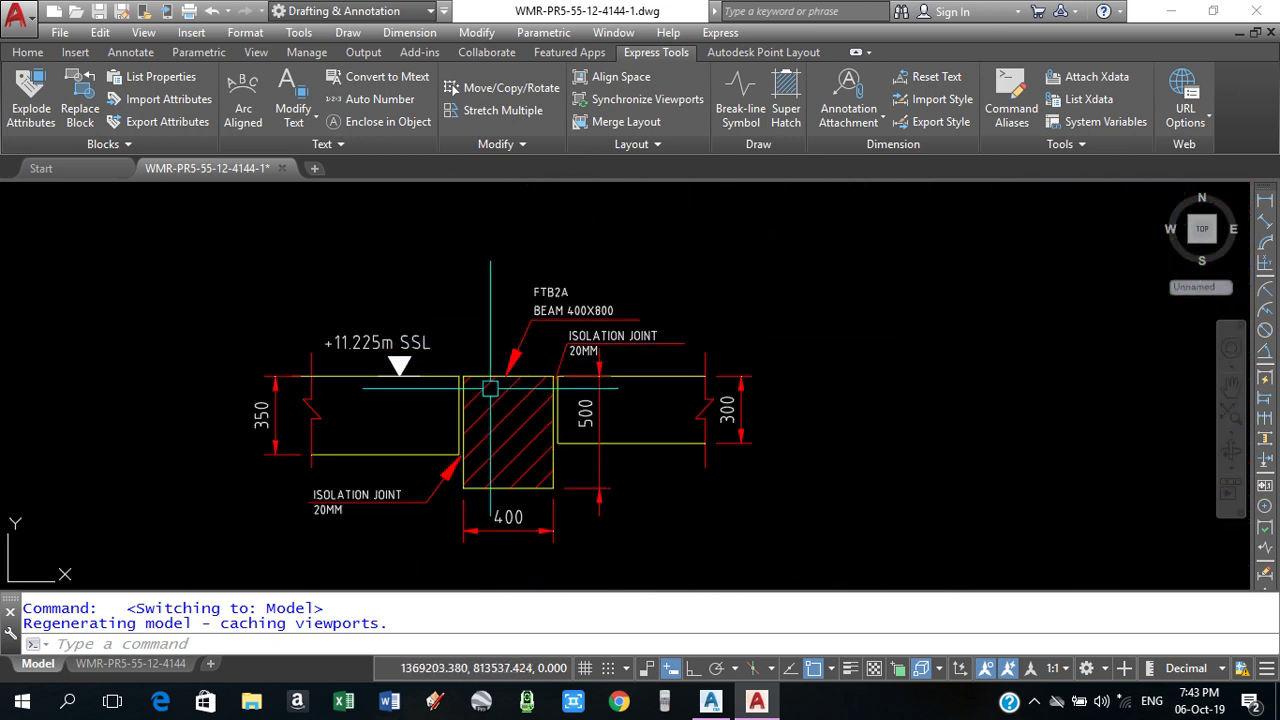
scroll(490, 388, "down", 3)
scroll(540, 382, "down", 3)
scroll(600, 375, "down", 2)
scroll(640, 370, "down", 1)
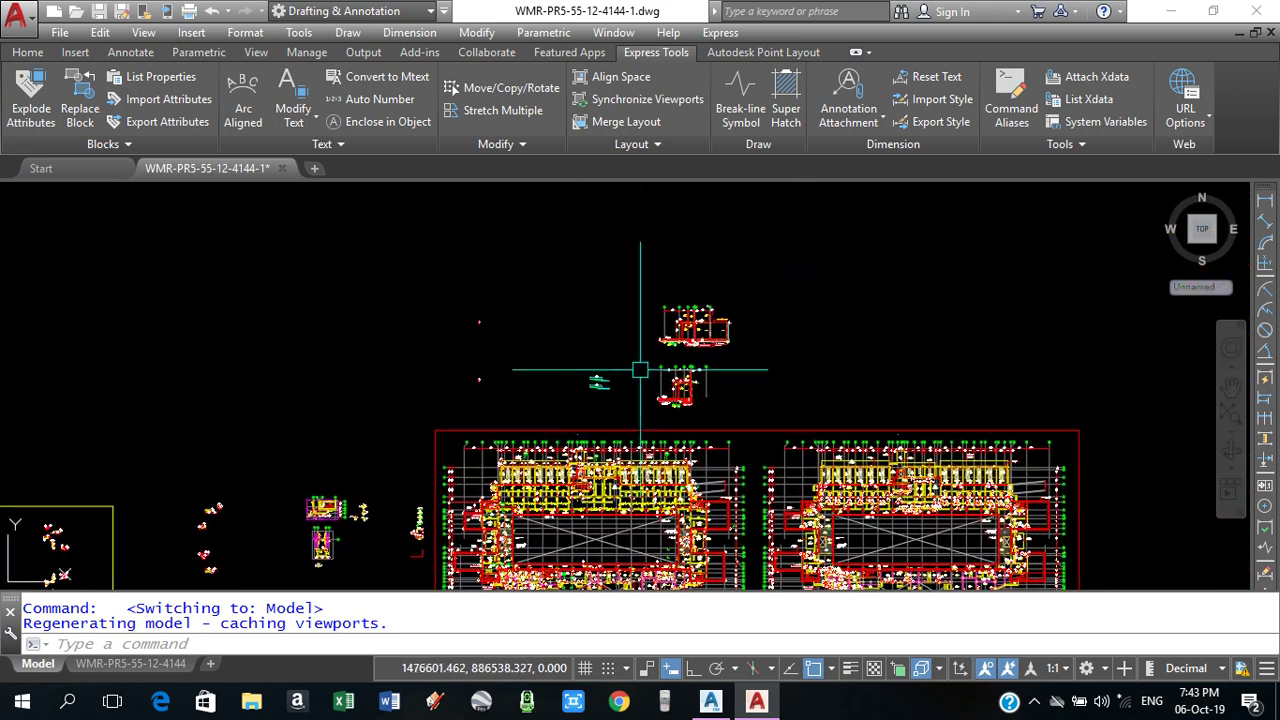
scroll(640, 370, "up", 3)
scroll(600, 365, "up", 3)
scroll(540, 355, "up", 2)
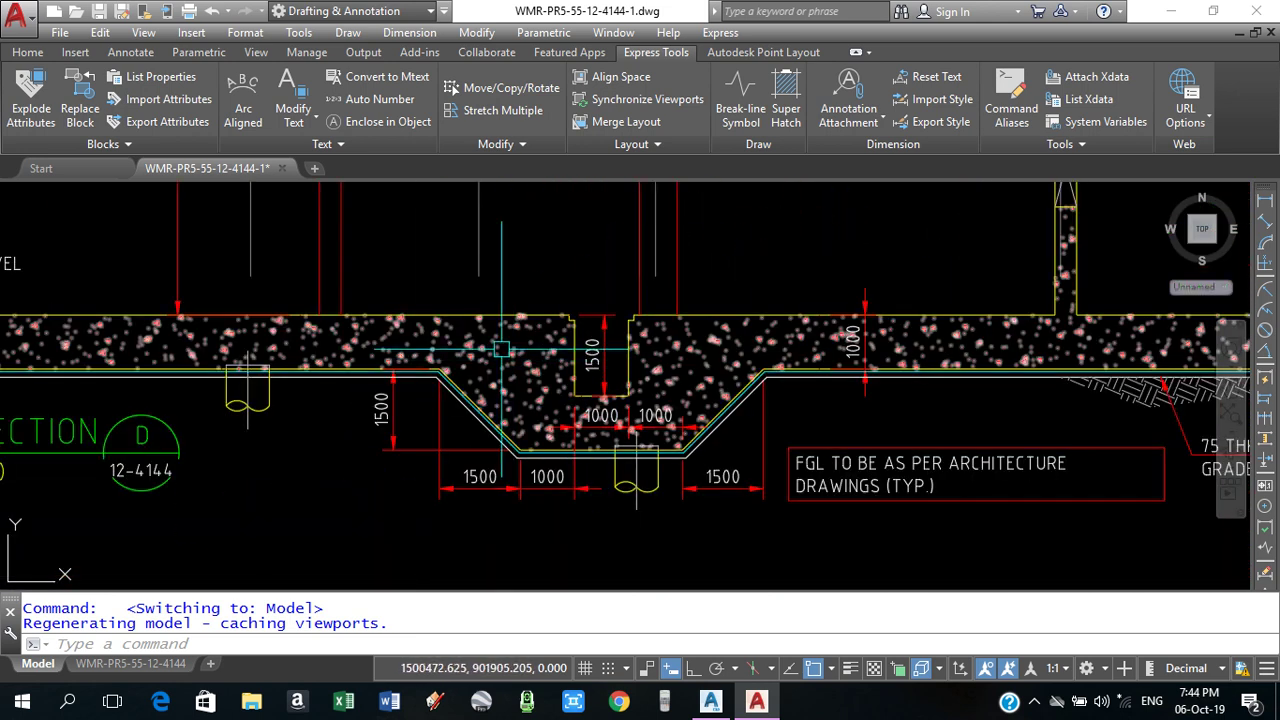
scroll(608, 378, "down", 2)
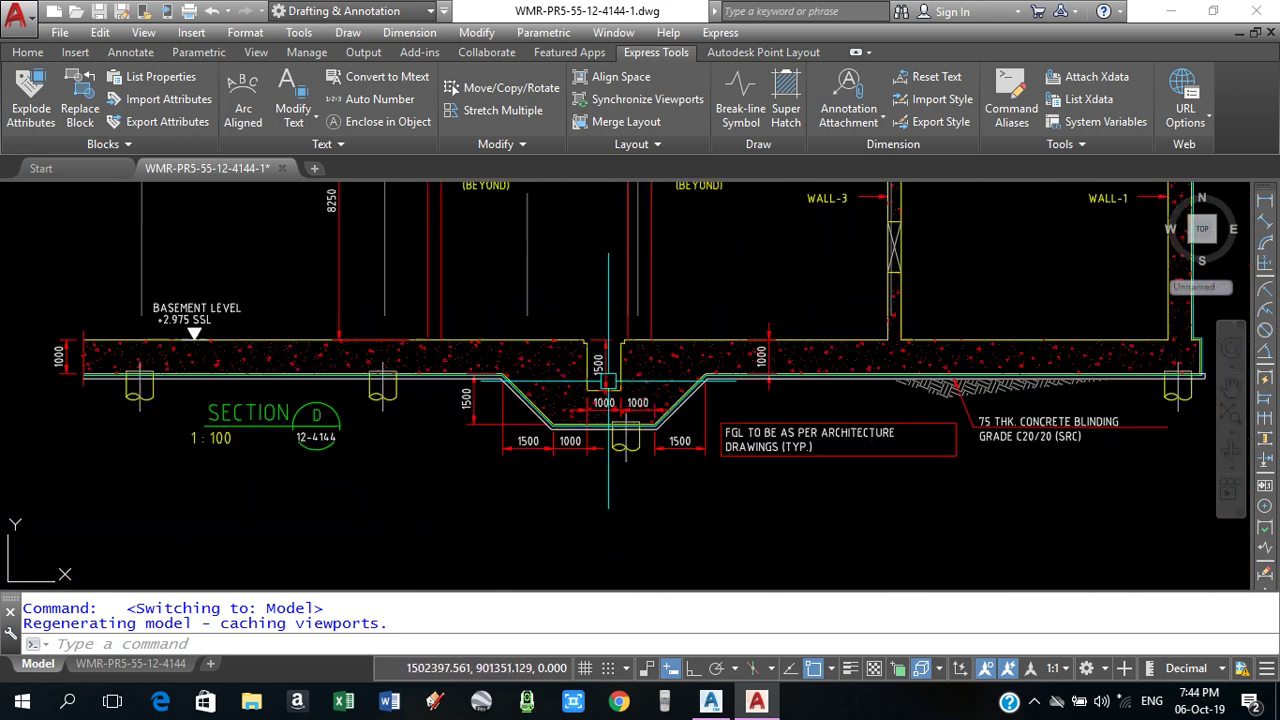
scroll(608, 378, "down", 2)
scroll(608, 378, "up", 2)
scroll(595, 376, "down", 2)
scroll(593, 375, "down", 1)
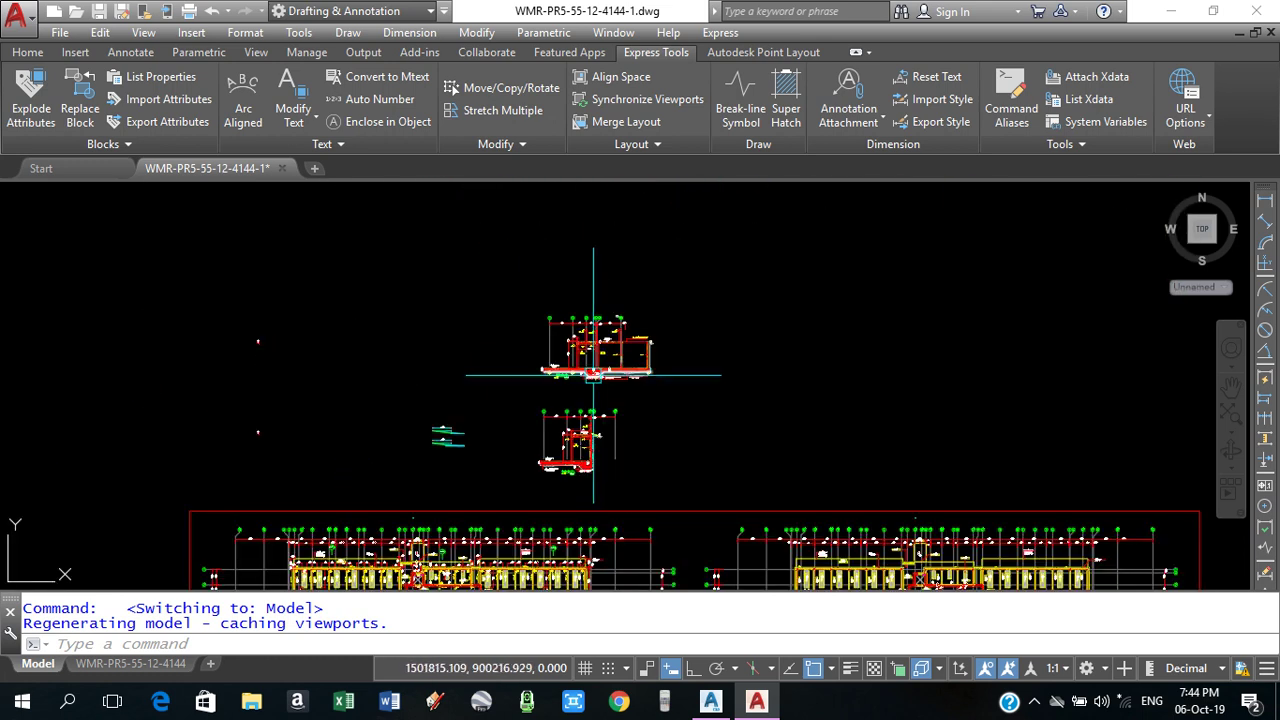
scroll(593, 375, "up", 3)
scroll(625, 425, "down", 4)
scroll(638, 447, "down", 1)
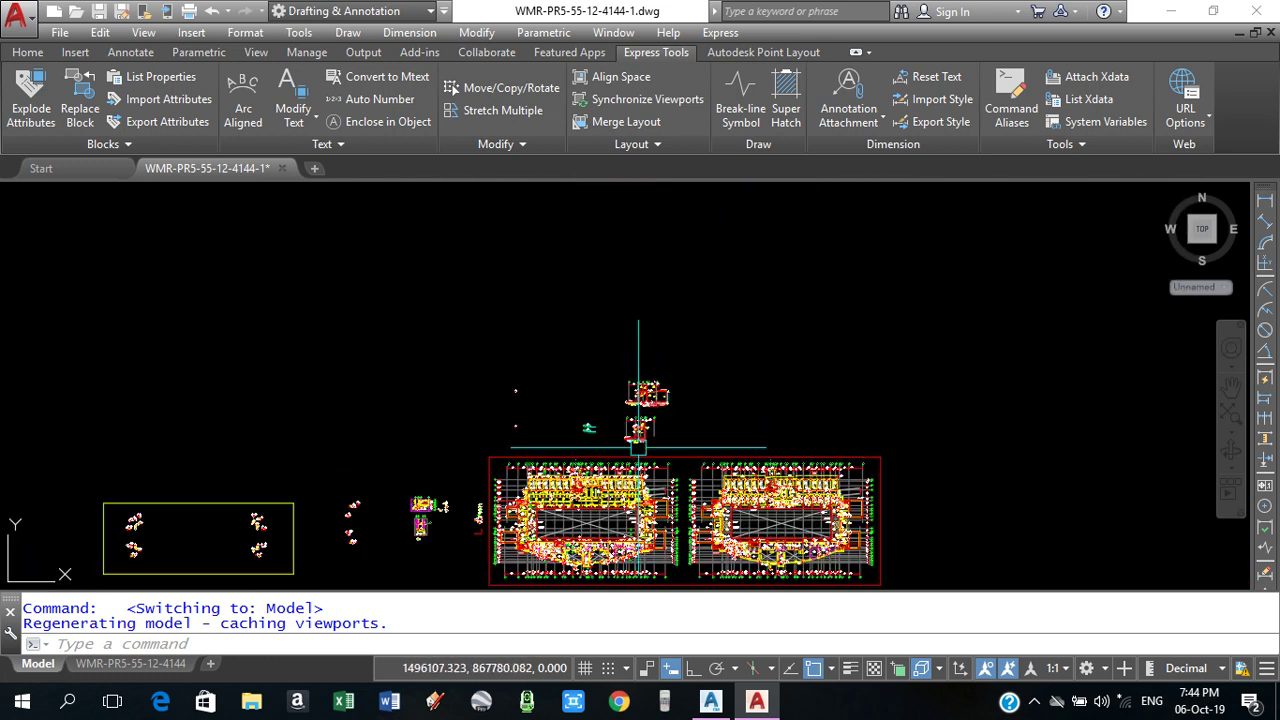
middle_click_drag(638, 447, 610, 277)
scroll(586, 400, "up", 3)
scroll(602, 397, "down", 4)
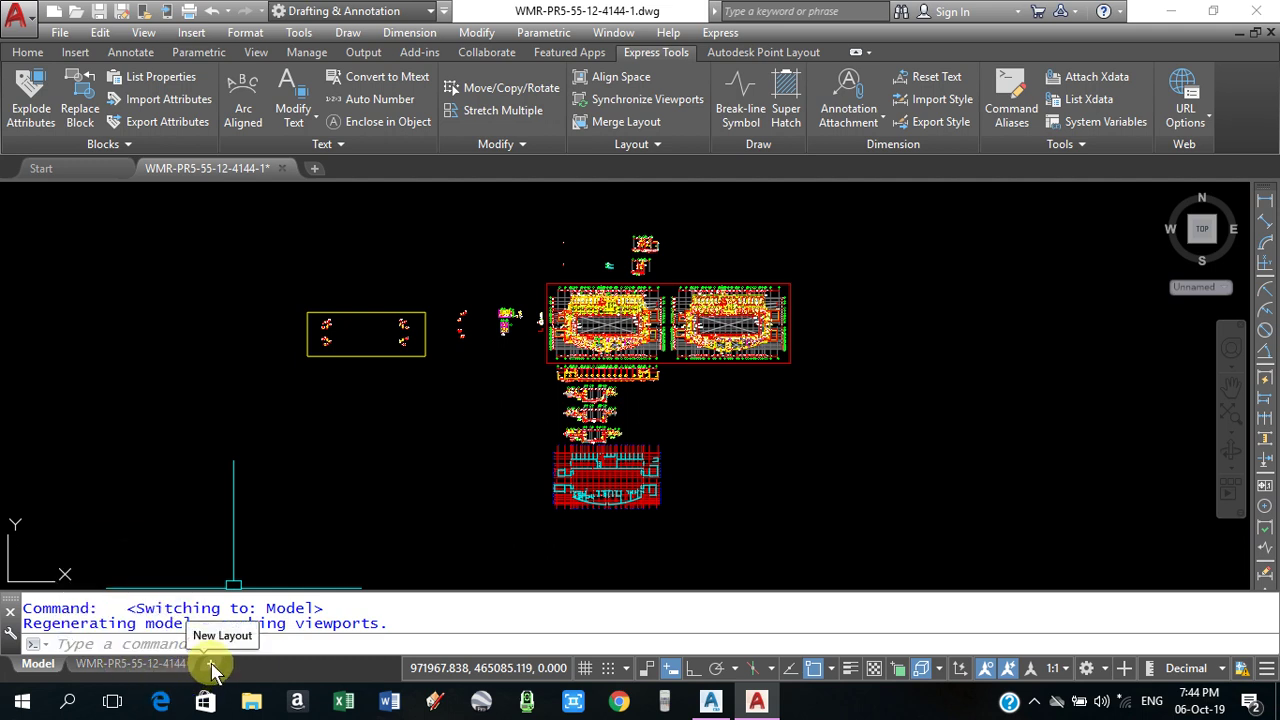
- Add a new layout, open Layout1 and rename it to 'new VP'
left_click(213, 665)
mouse_move(226, 664)
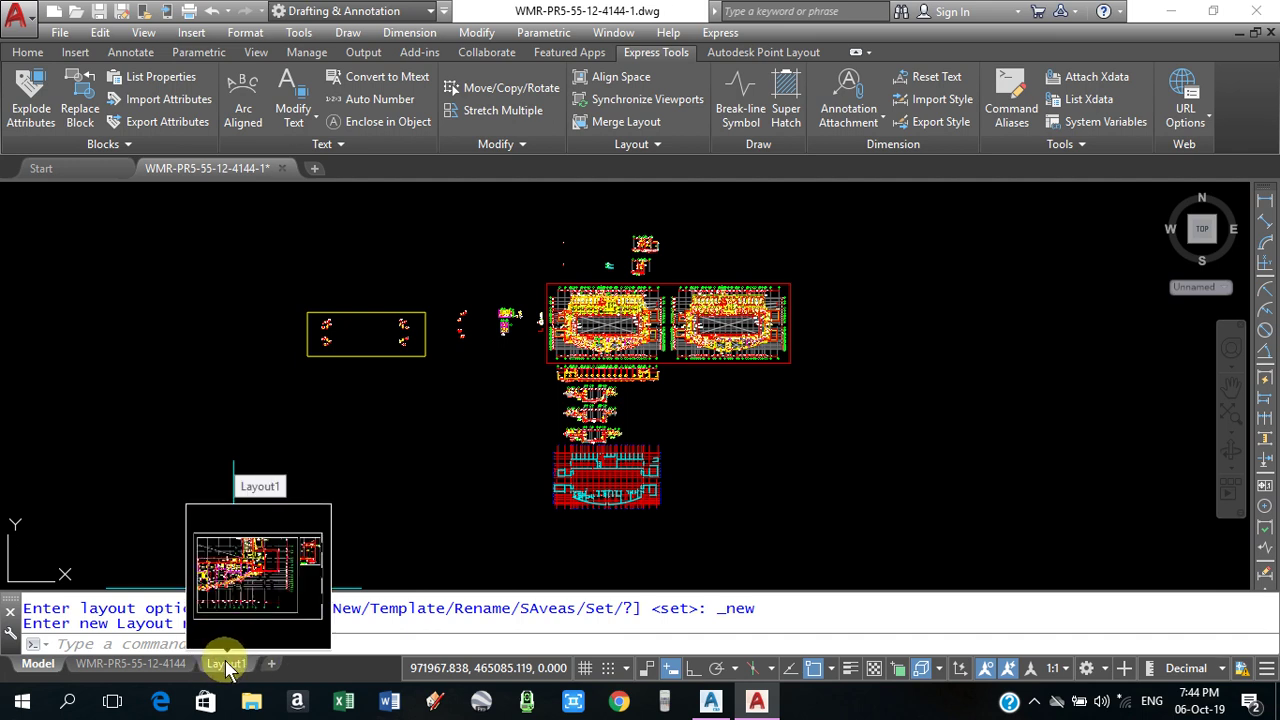
left_click(227, 665)
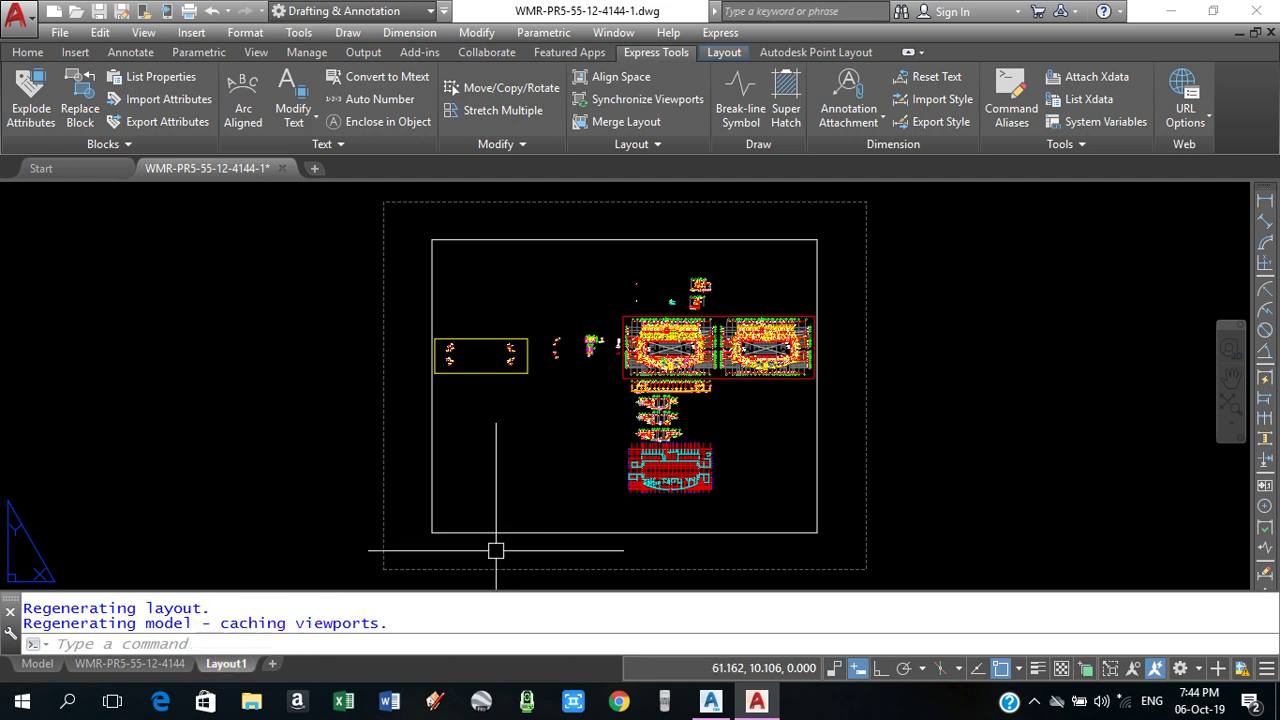
right_click(233, 671)
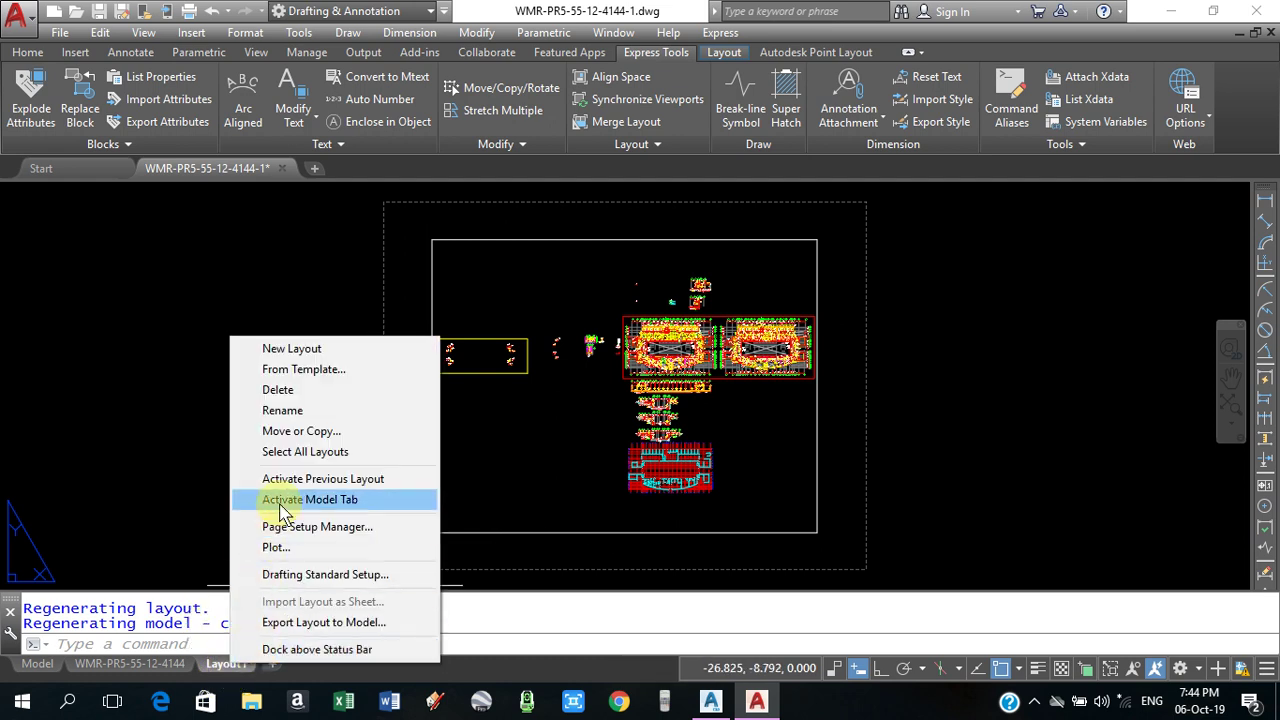
left_click(285, 412)
type("new VP")
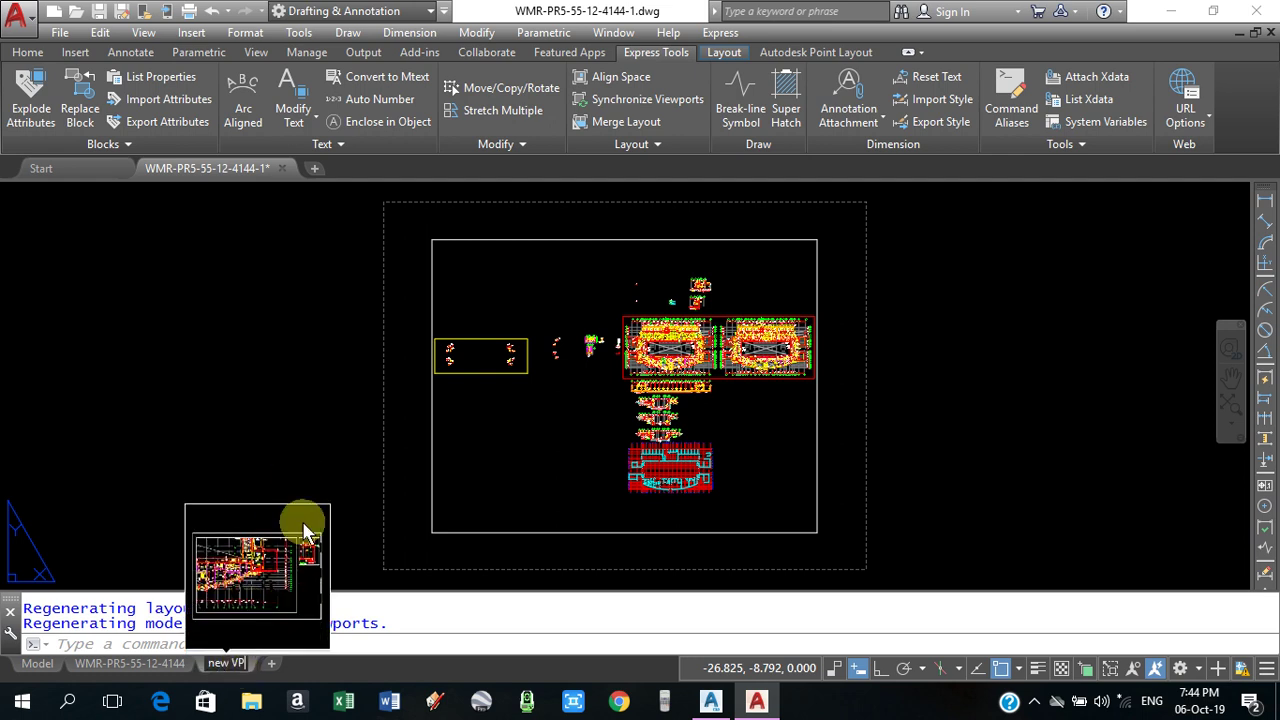
- Select the default viewport on the new VP sheet and erase it
left_click(289, 471)
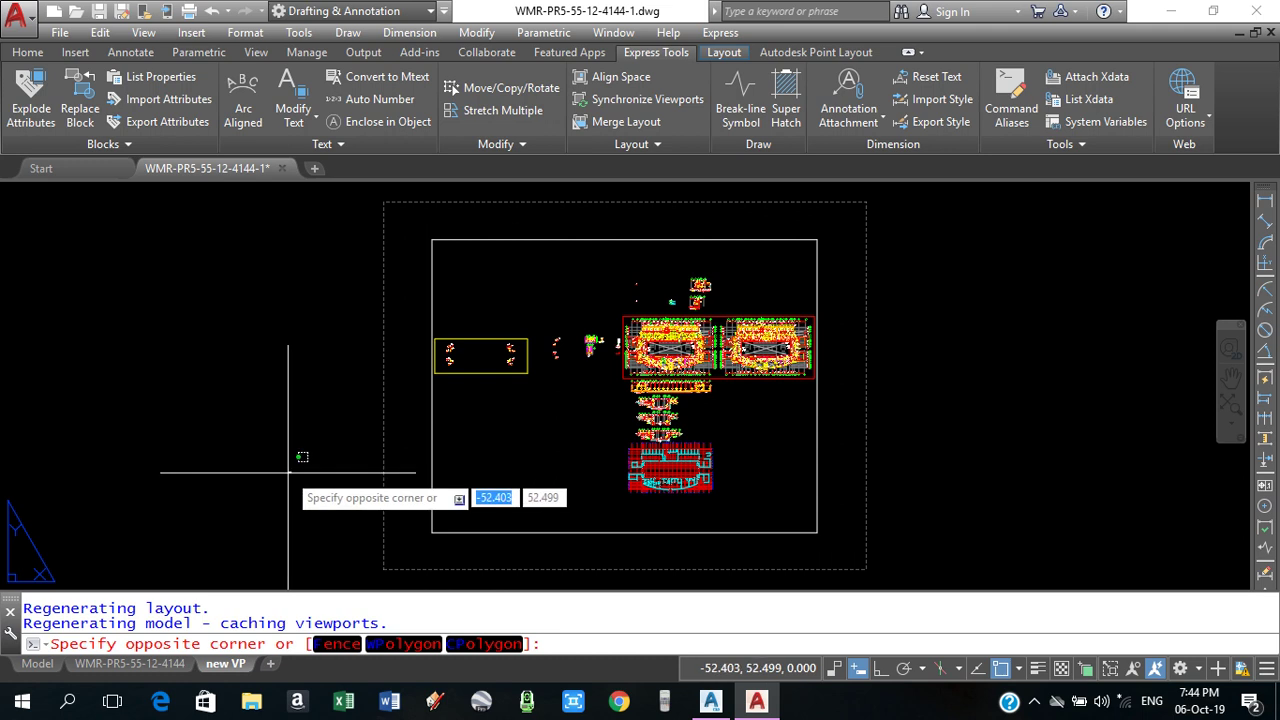
key("Escape")
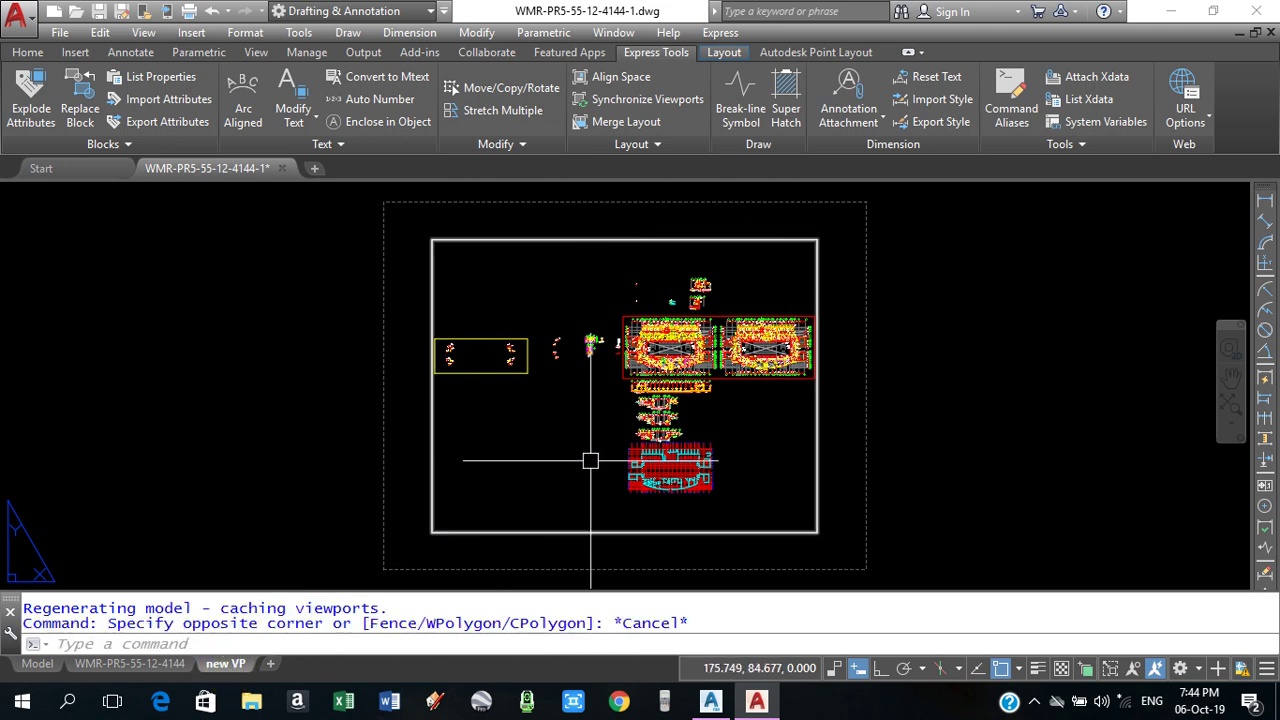
left_click(431, 451)
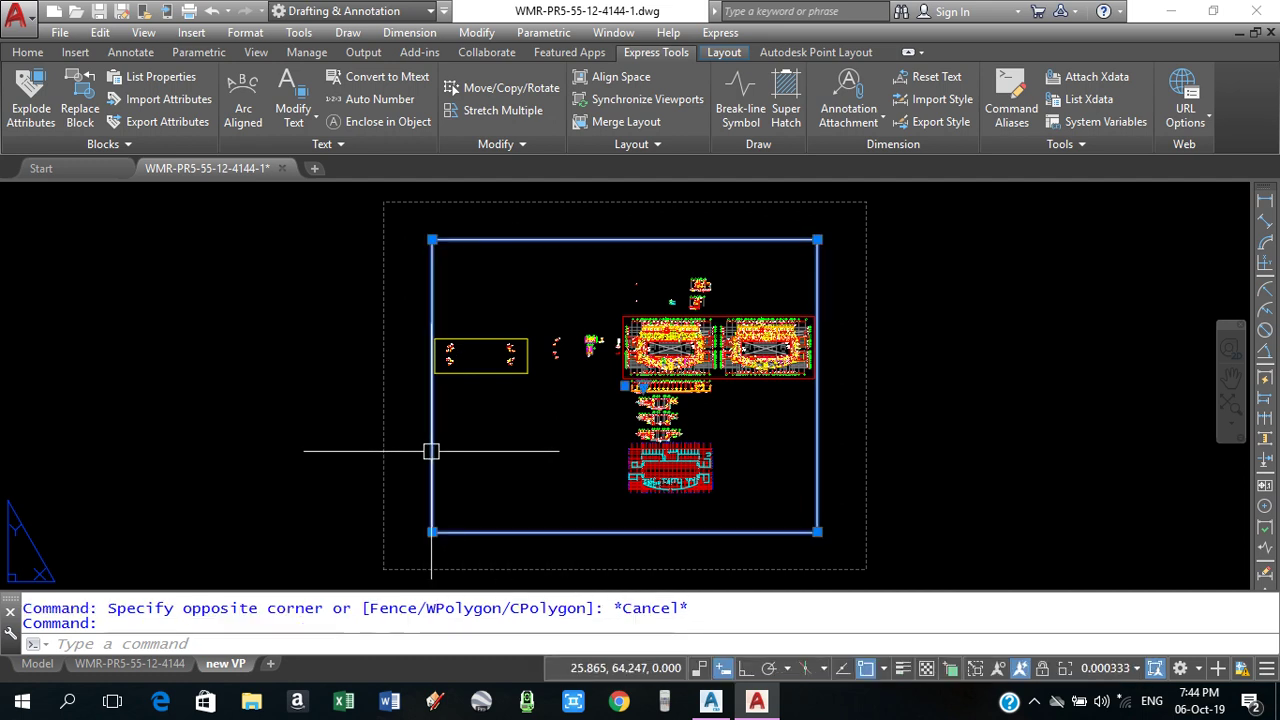
type("e")
type("E")
key("Return")
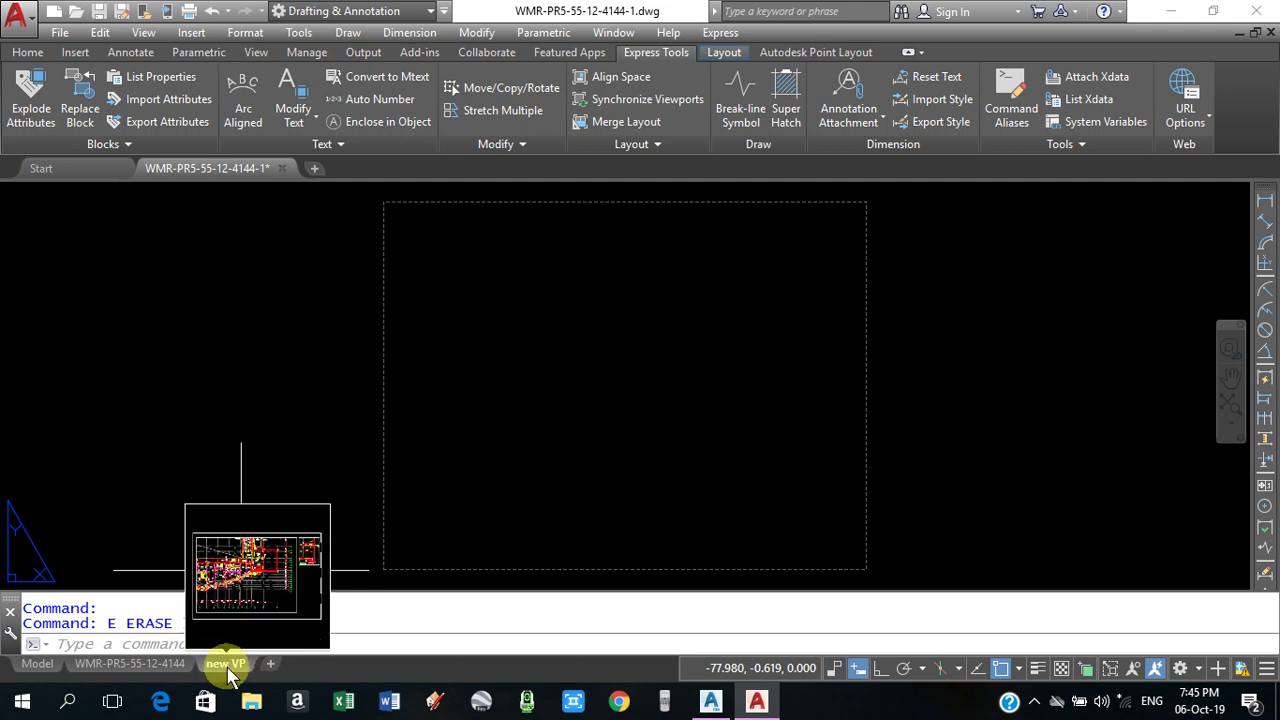
- Open the Page Setup Manager and start modifying the *new VP* page setup
right_click(226, 665)
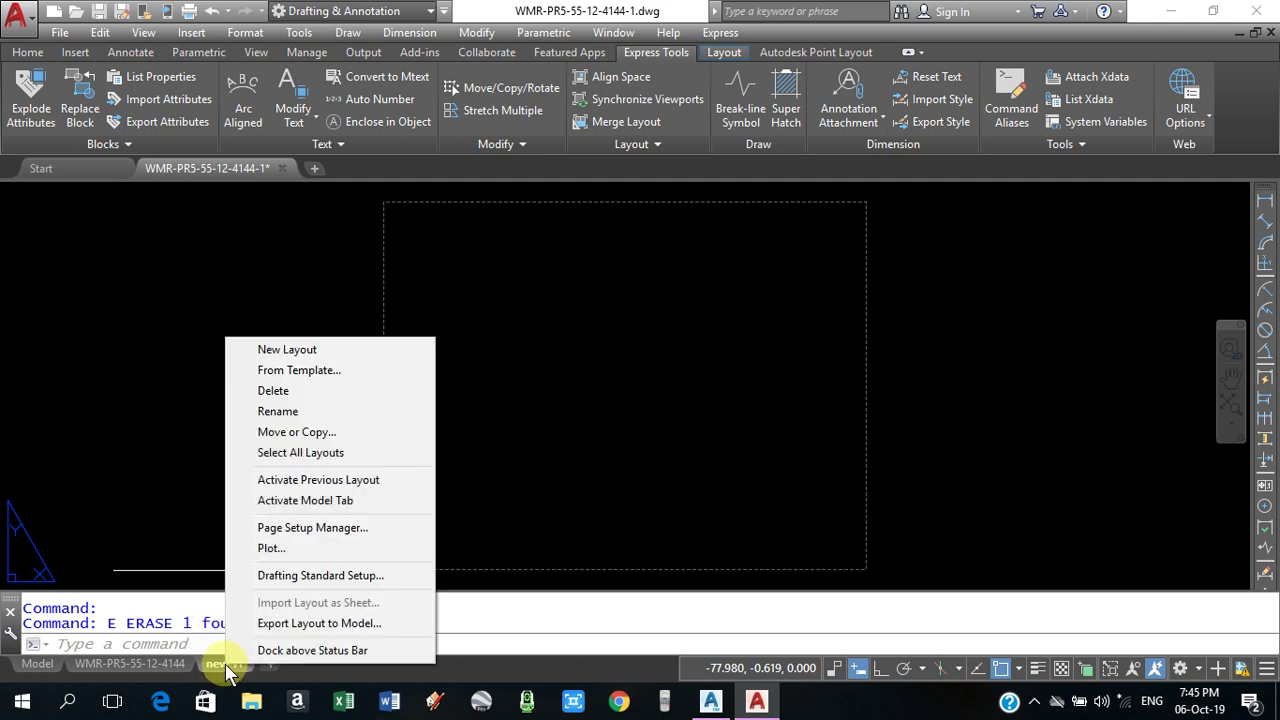
left_click(334, 533)
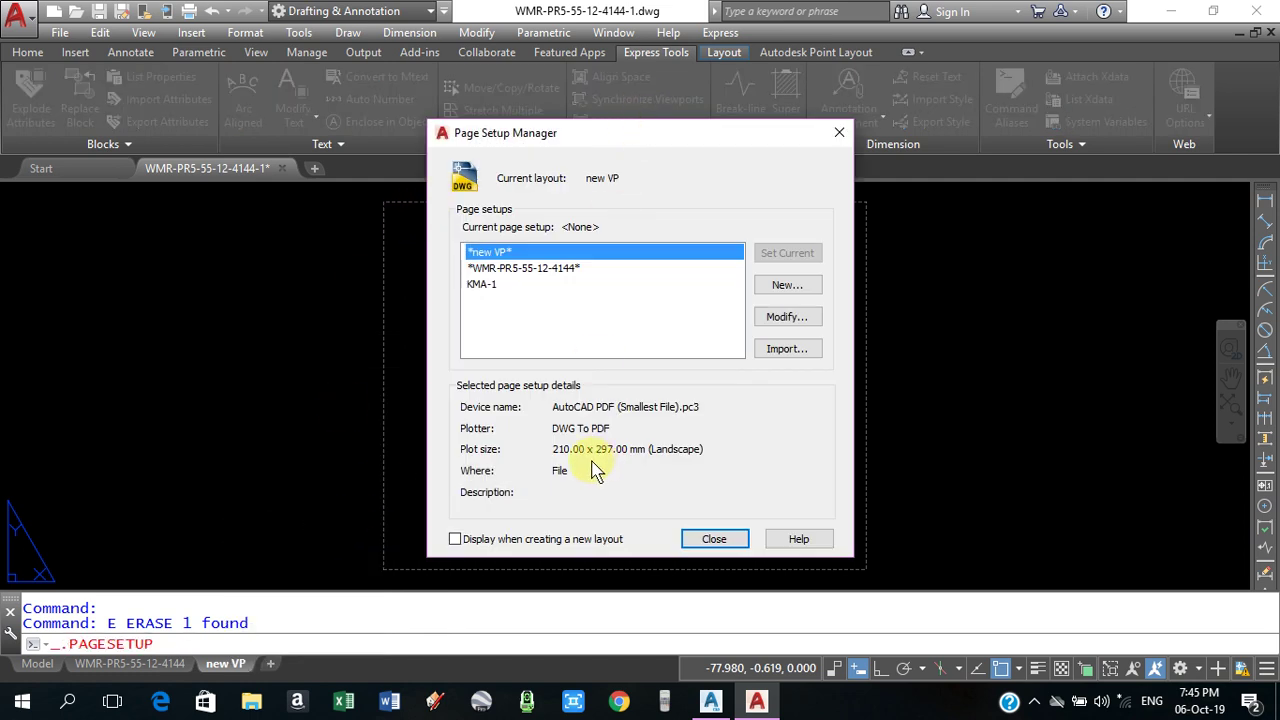
left_click(488, 256)
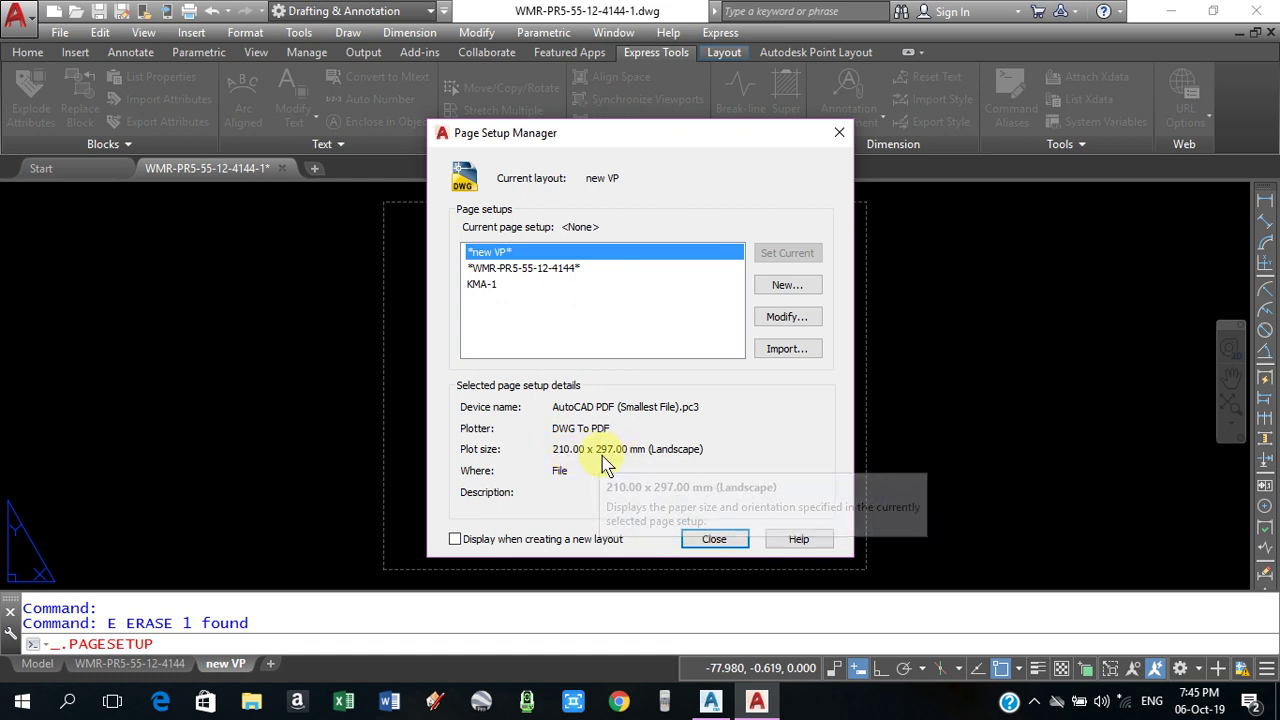
left_click(787, 316)
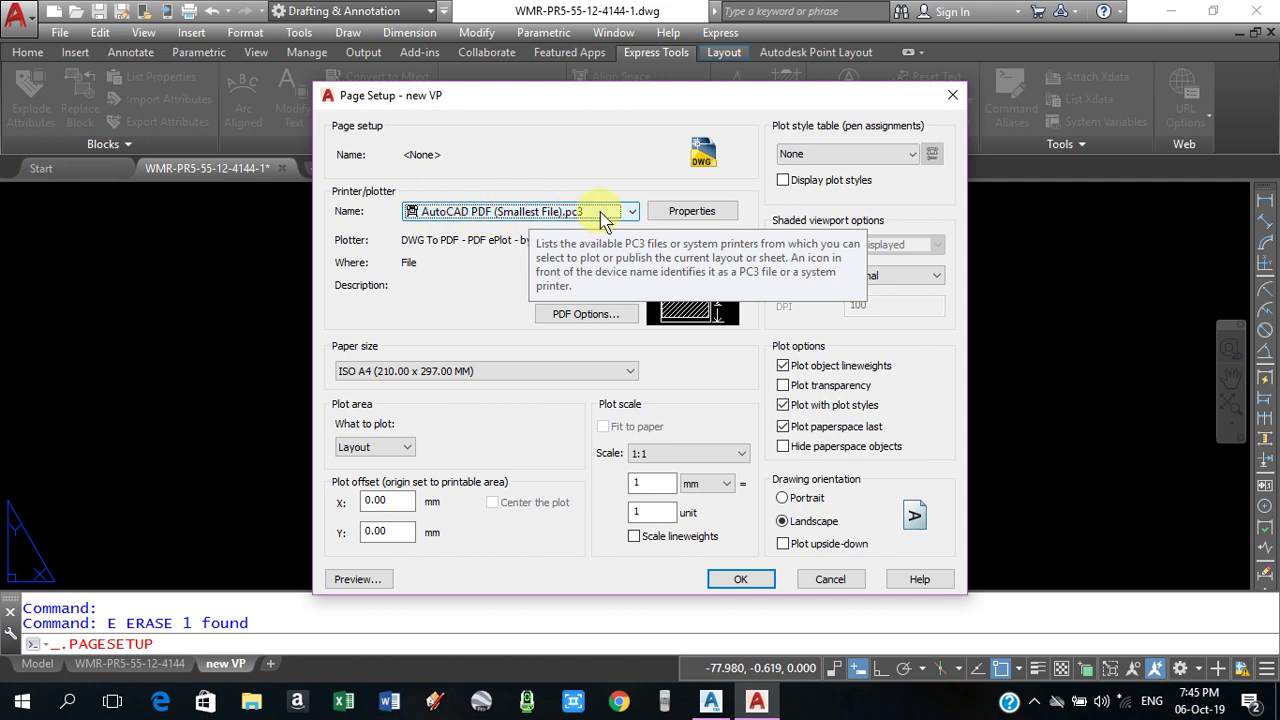
- Choose DWG To PDF.pc3 as the plotter with ISO A1 (841 x 594 MM) paper
left_click(632, 212)
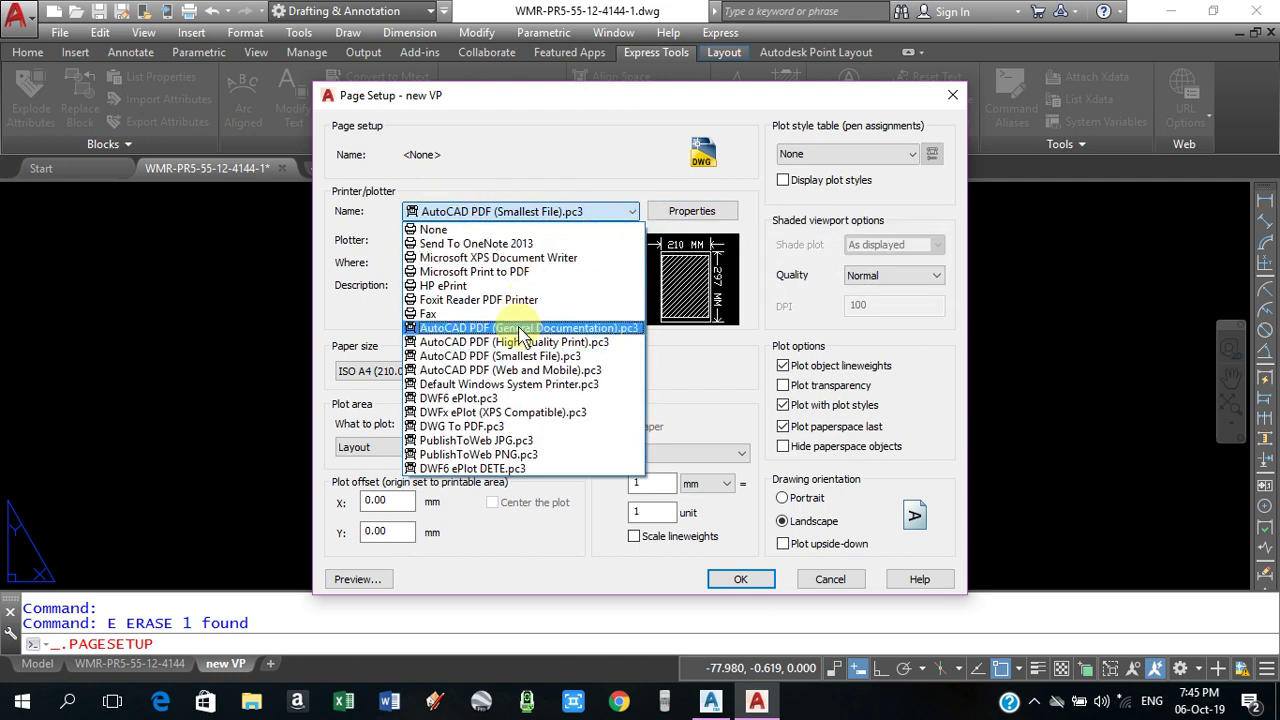
left_click(480, 428)
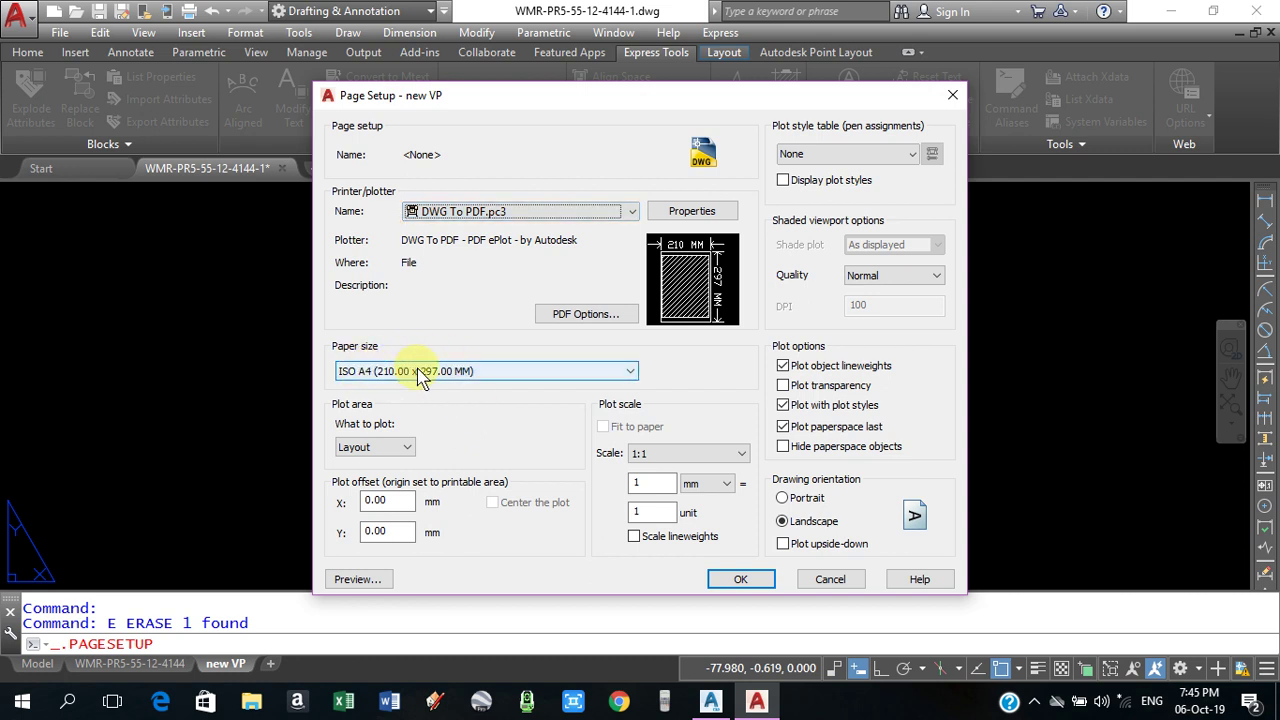
left_click(563, 378)
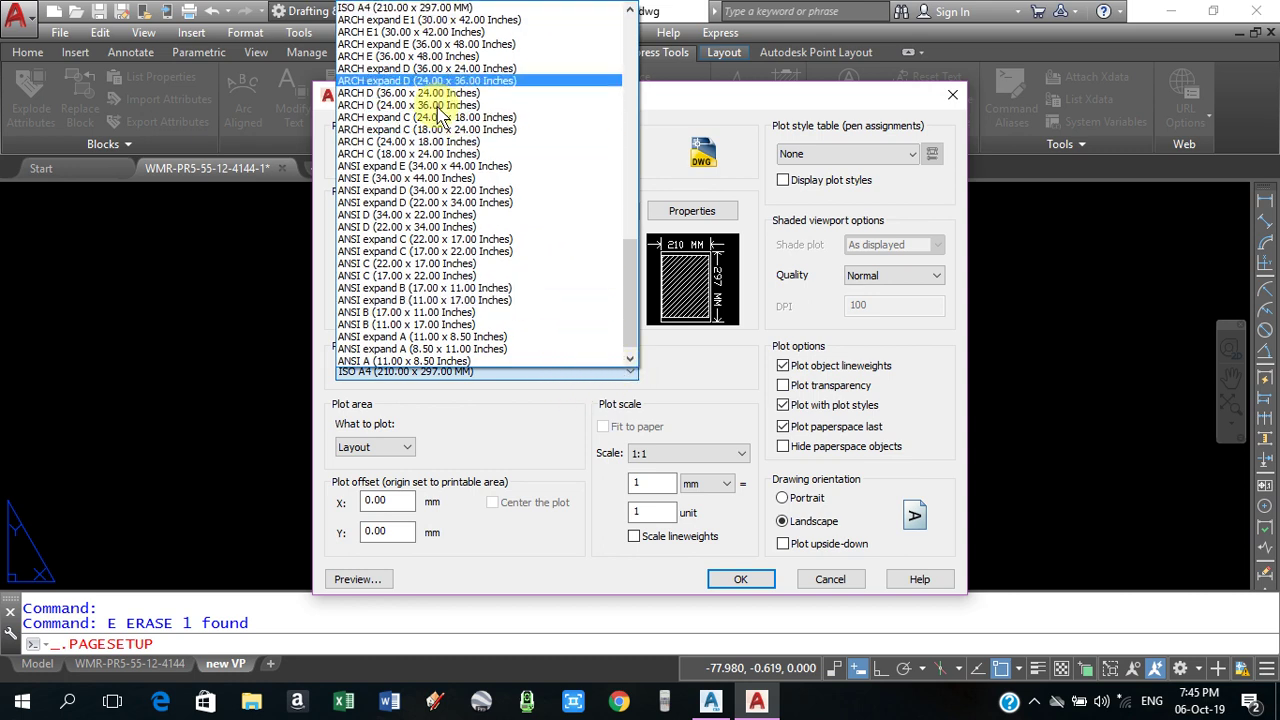
scroll(455, 170, "up", 3)
scroll(470, 215, "up", 3)
scroll(470, 218, "up", 1)
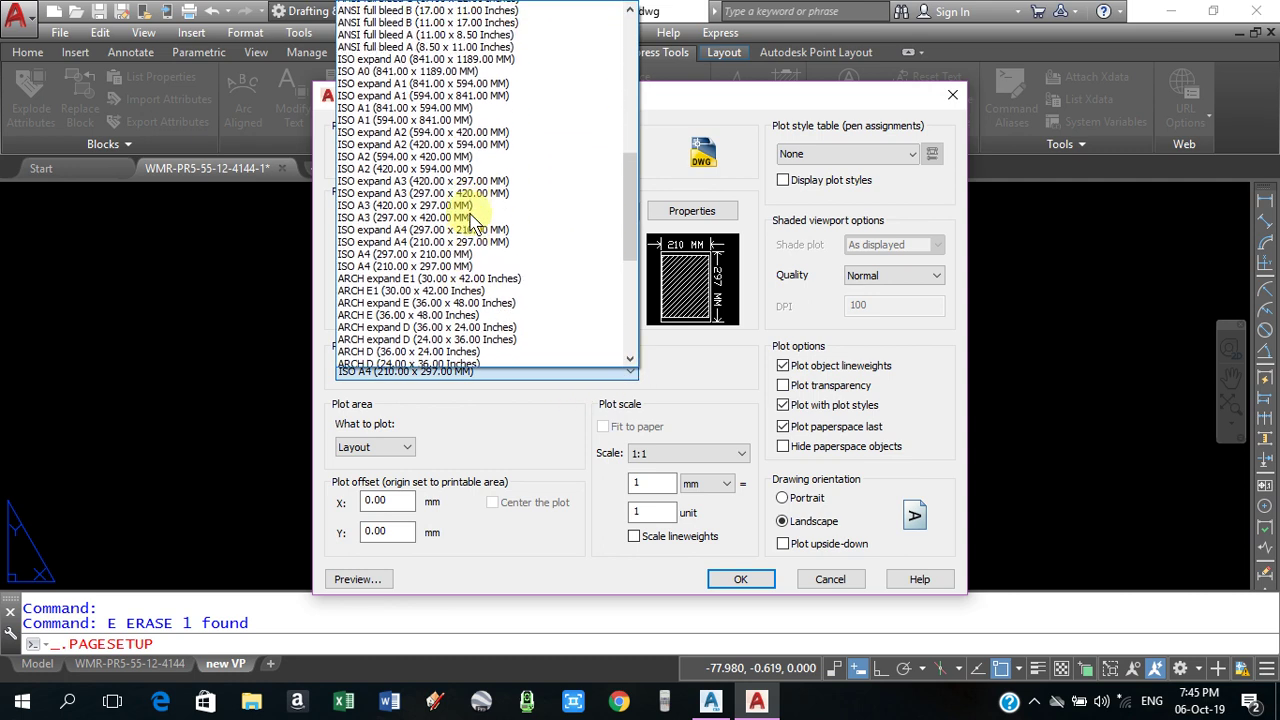
scroll(460, 205, "up", 1)
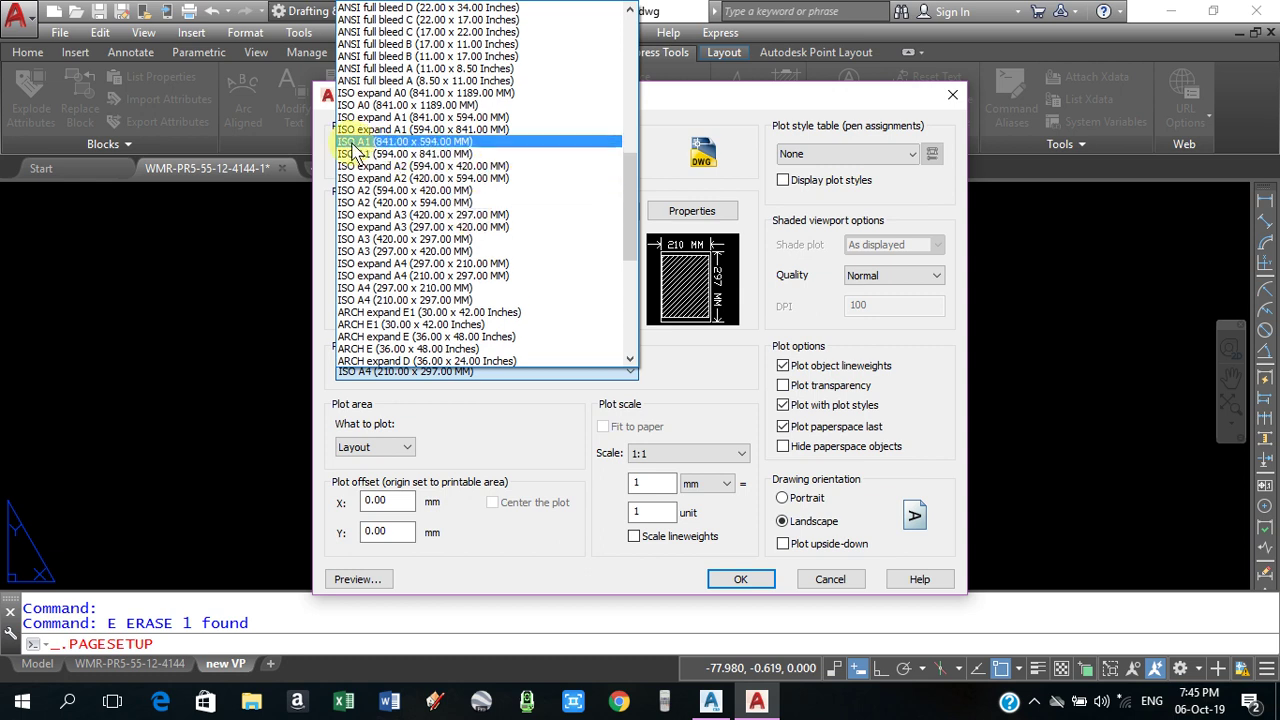
left_click(385, 143)
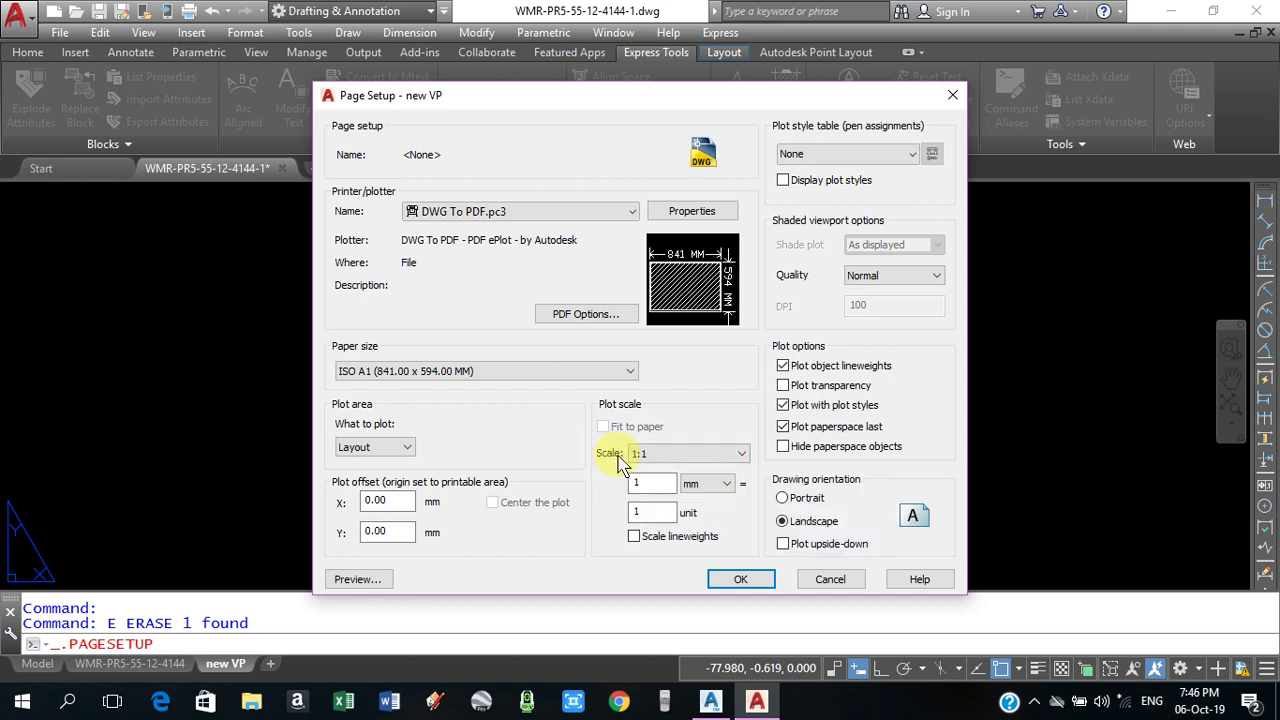
- Apply the monochrome.ctb plot style table, confirm, and close the Page Setup Manager
left_click(843, 160)
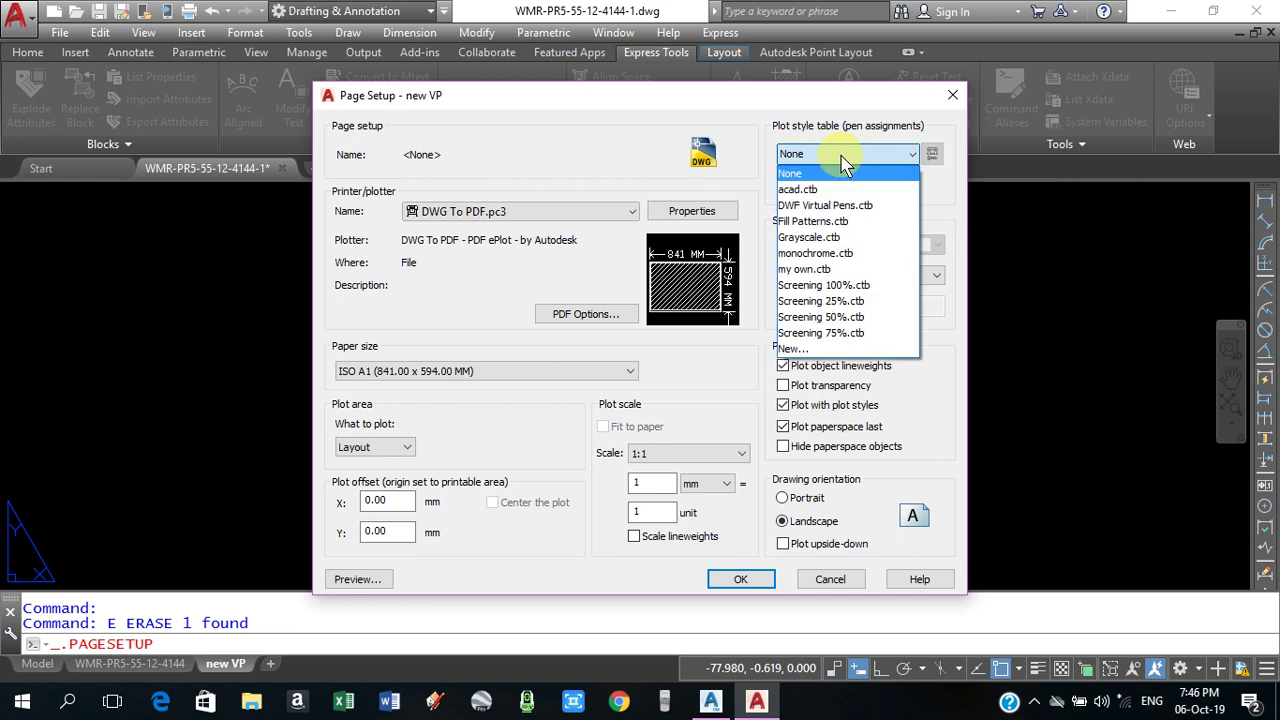
left_click(826, 256)
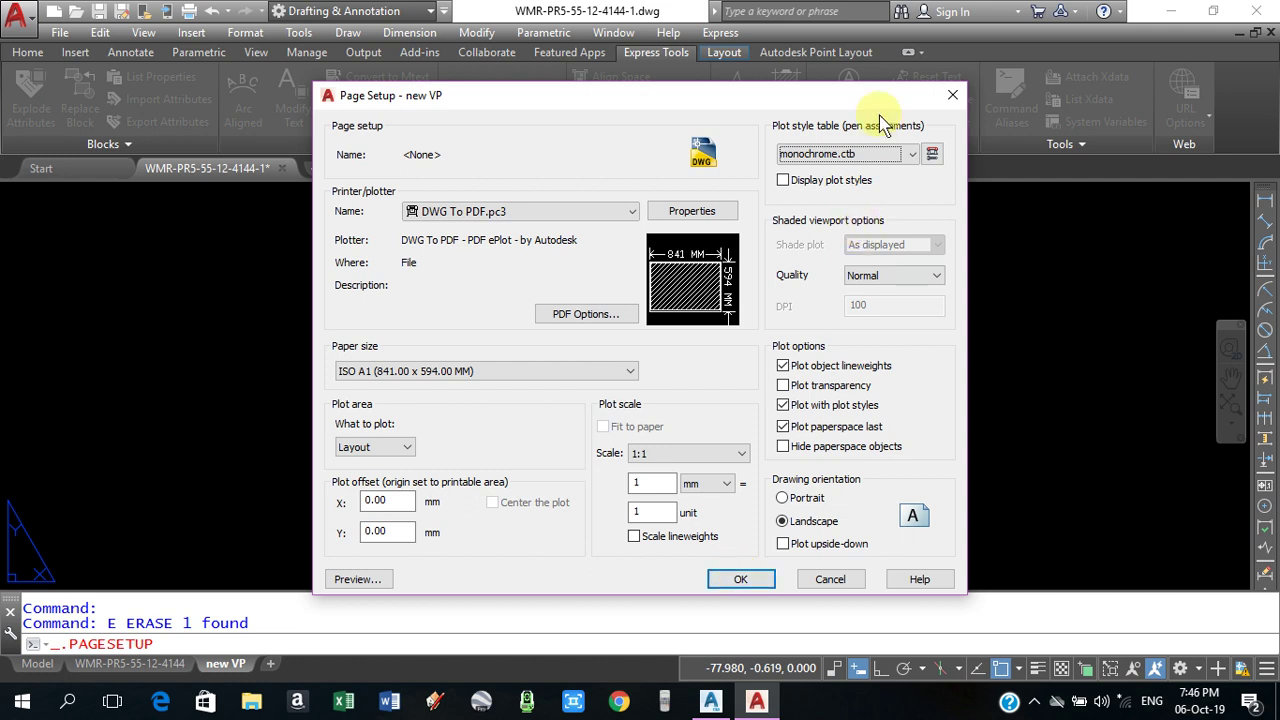
left_click(740, 581)
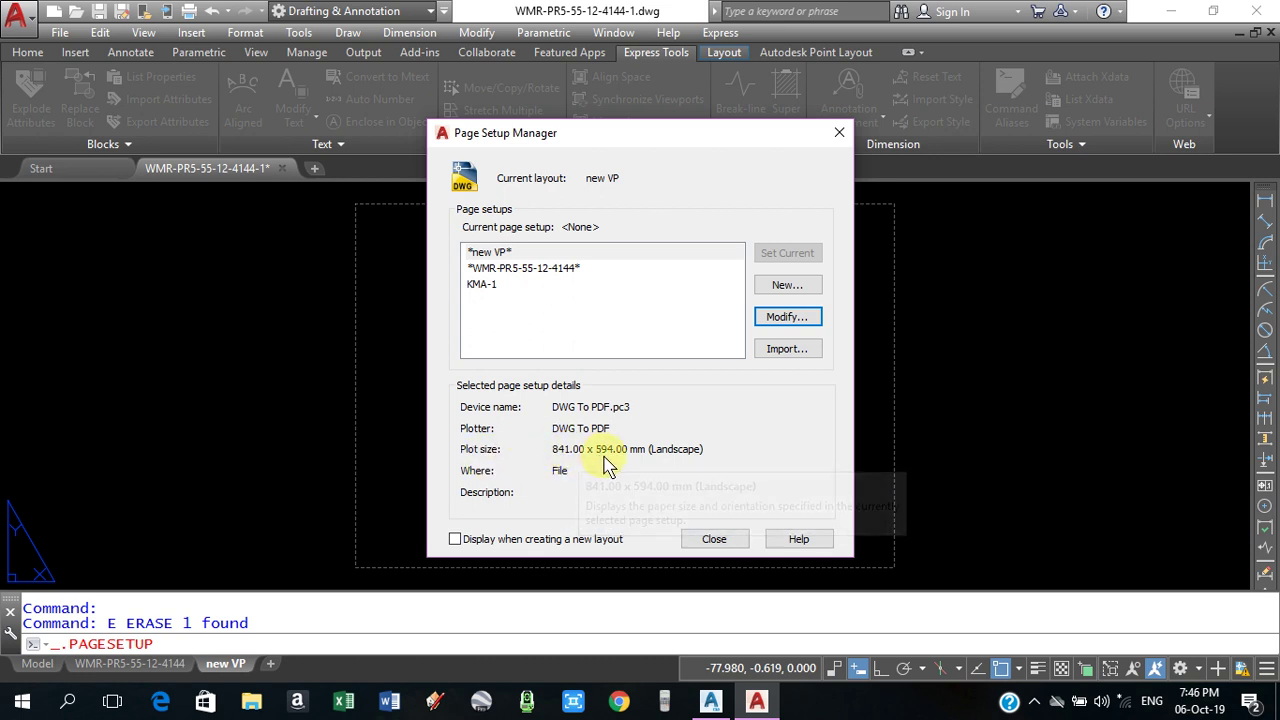
left_click(490, 256)
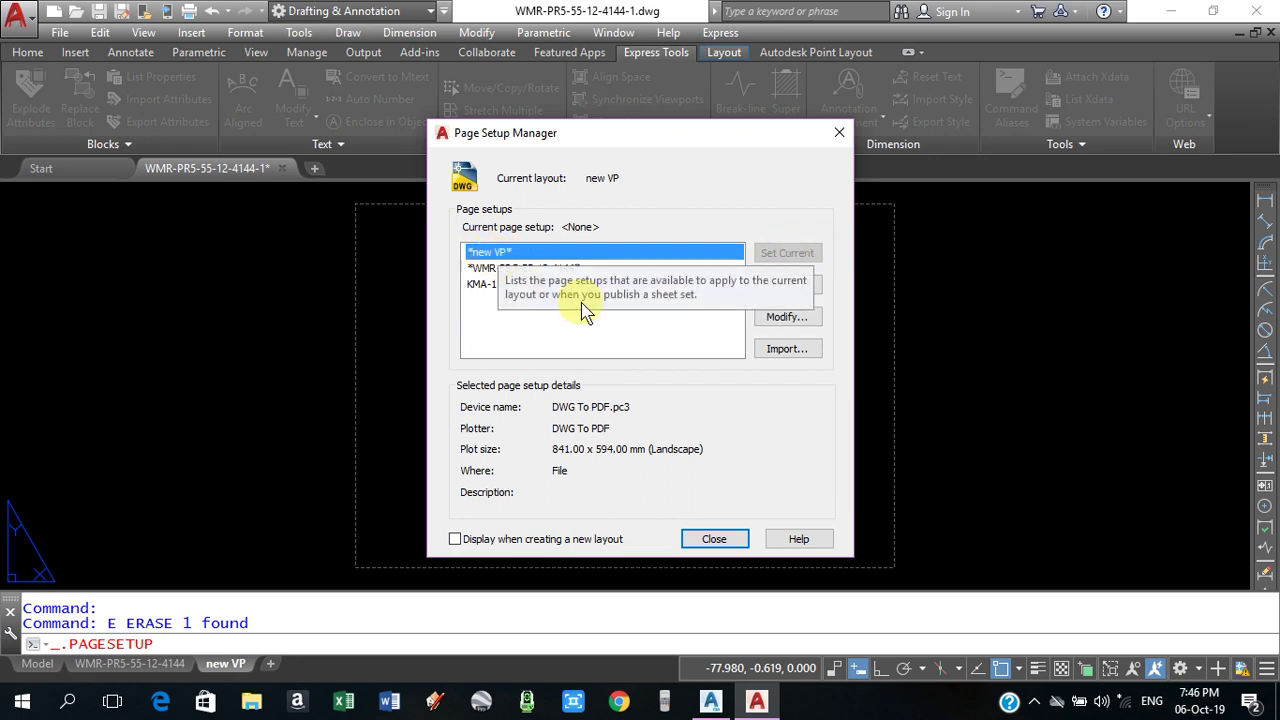
left_click(713, 540)
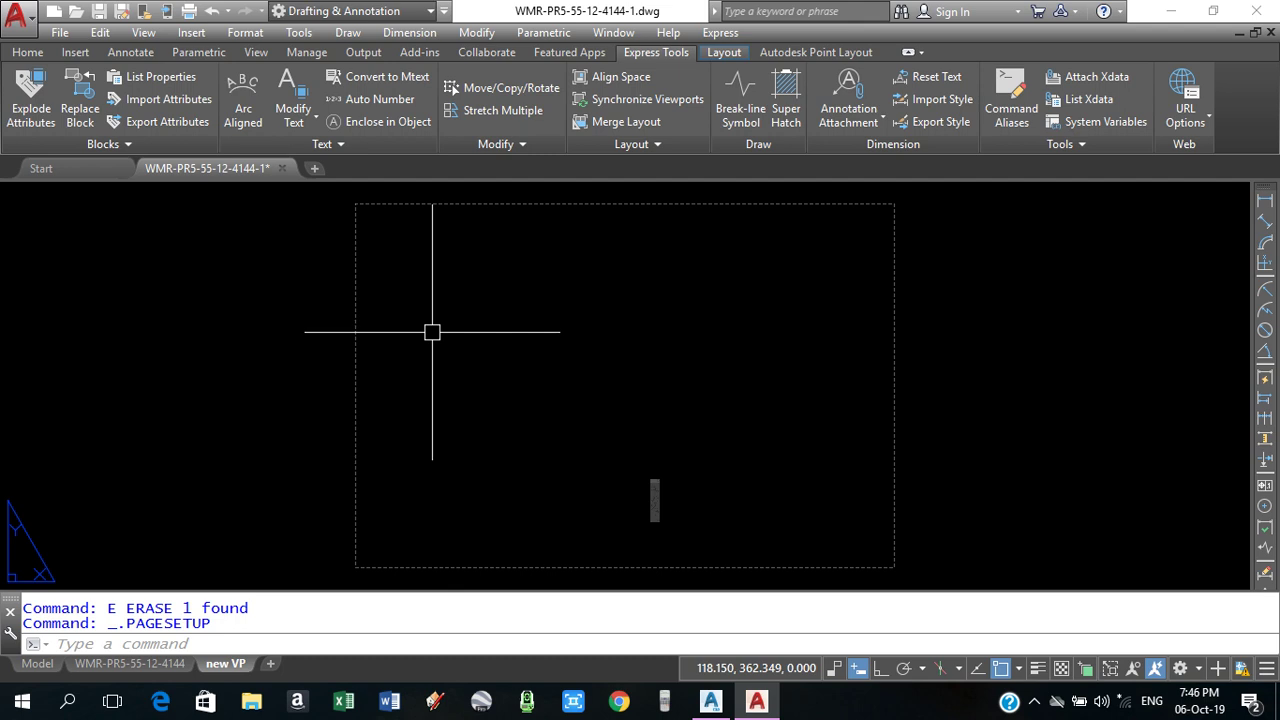
key("Escape")
type("RE")
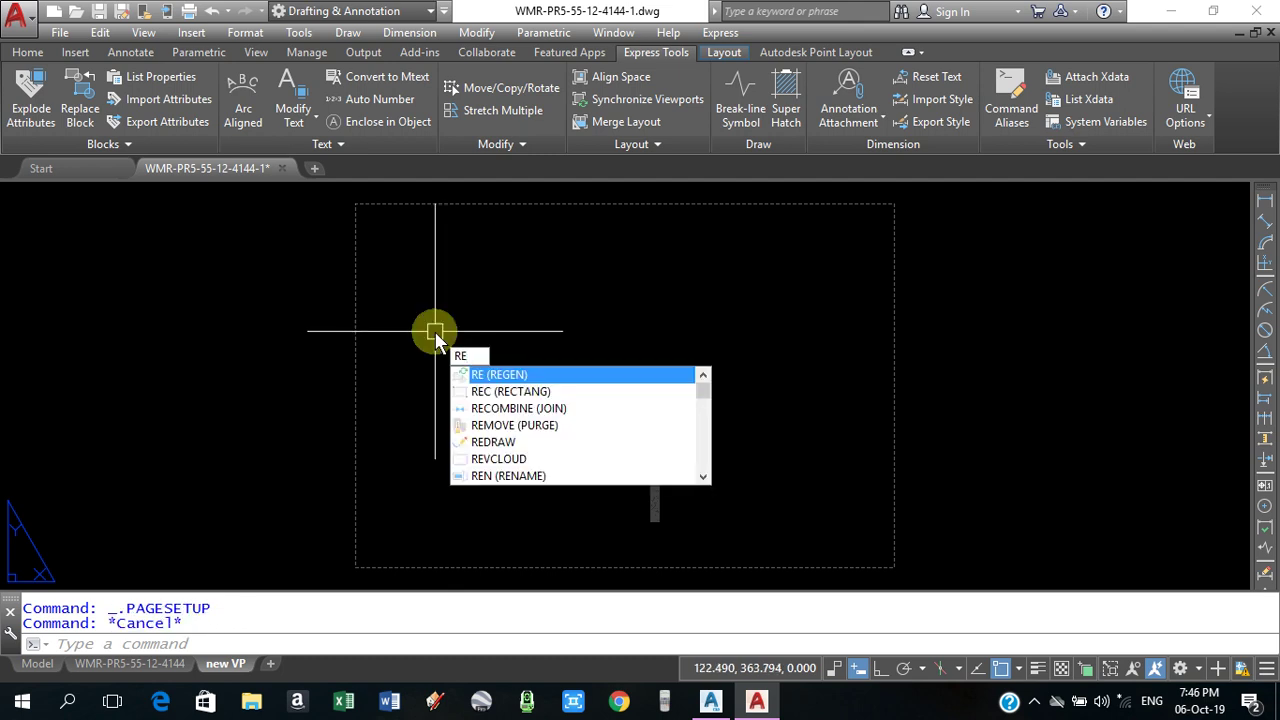
type("c")
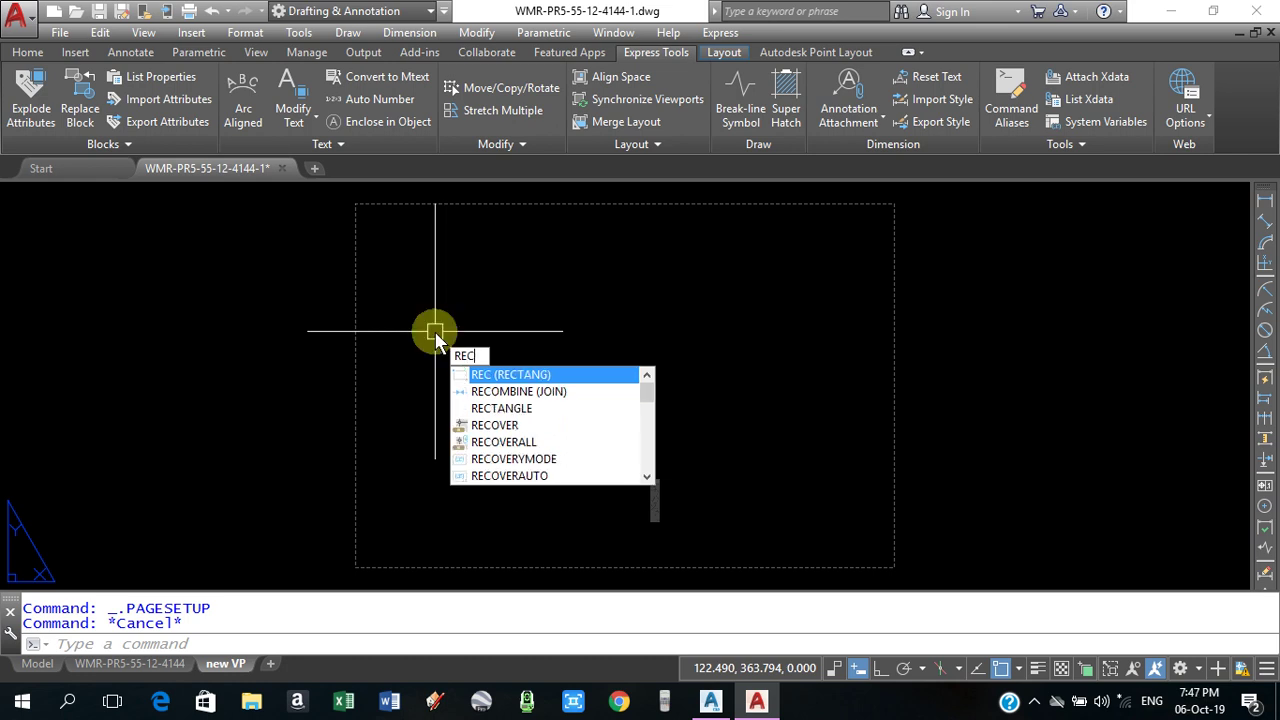
key("Return")
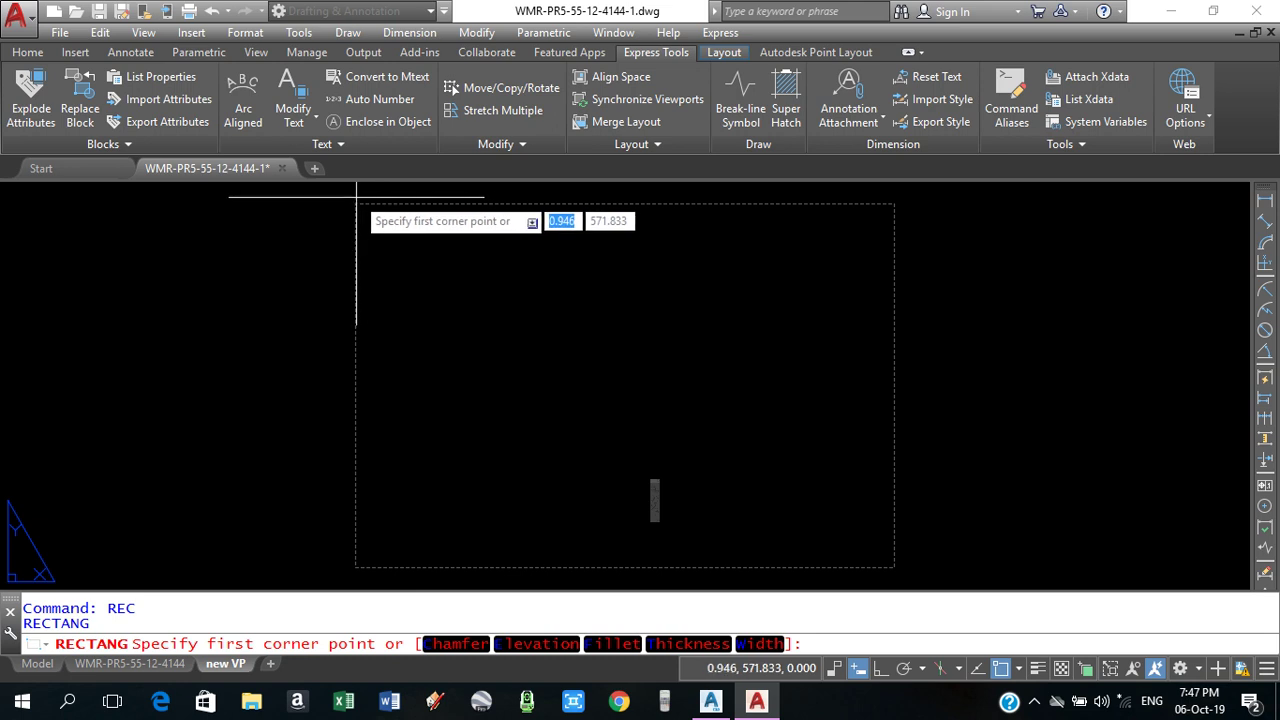
left_click(363, 210)
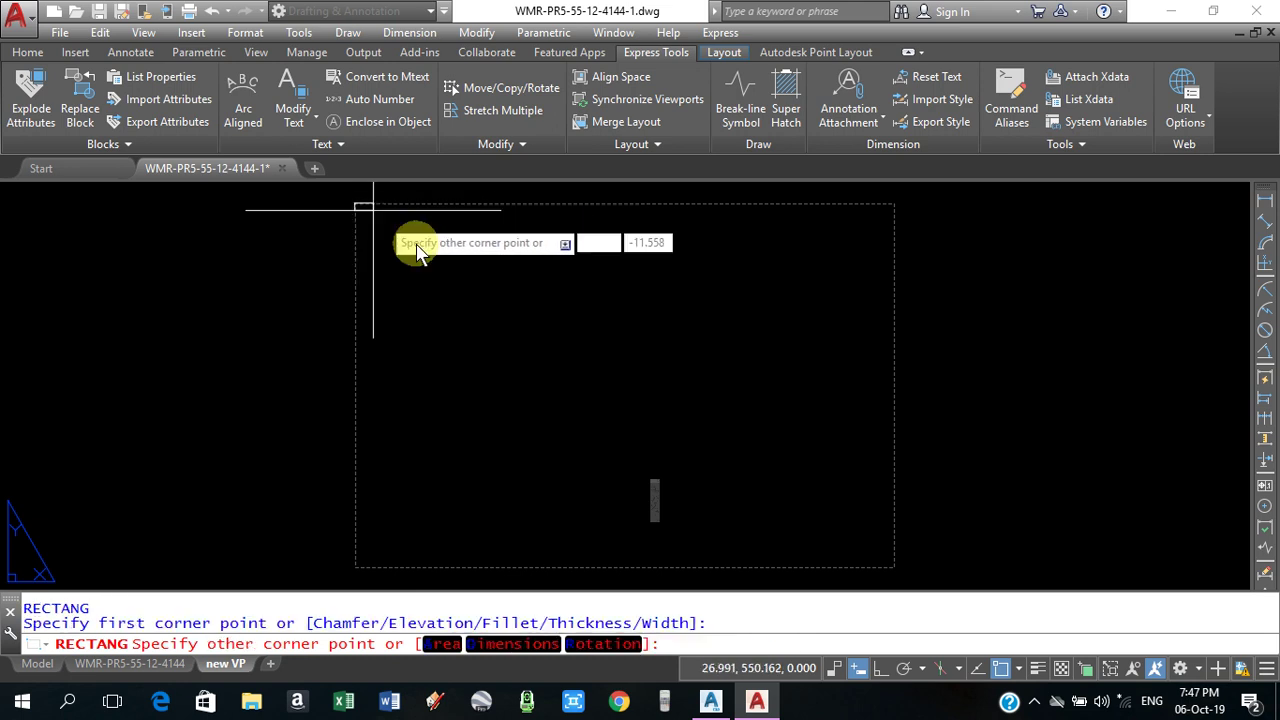
left_click(894, 568)
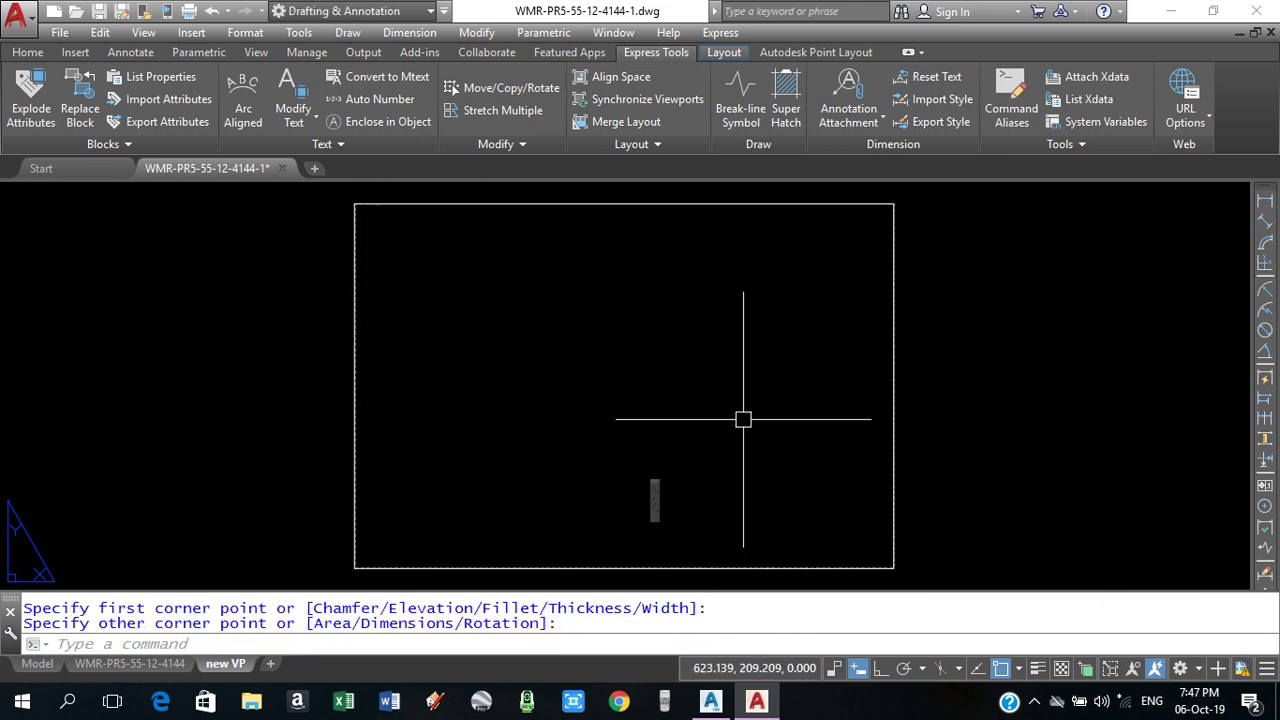
middle_click_drag(731, 401, 707, 411)
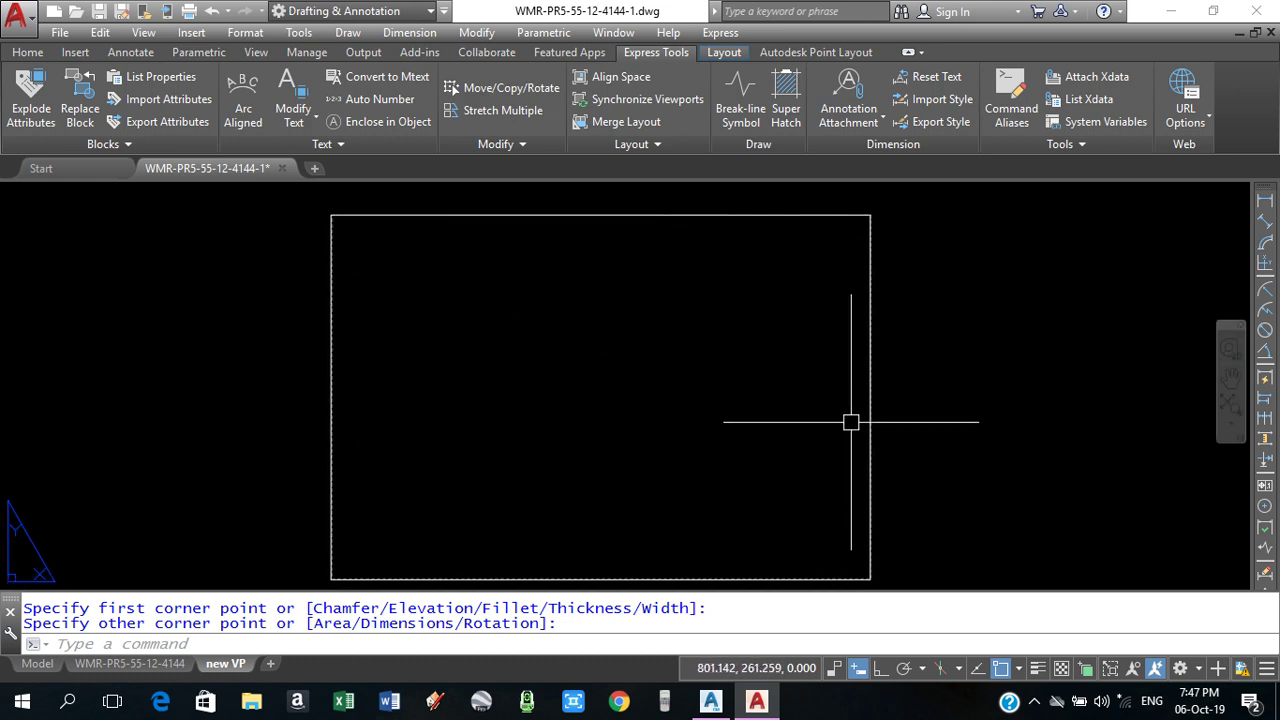
left_click(150, 664)
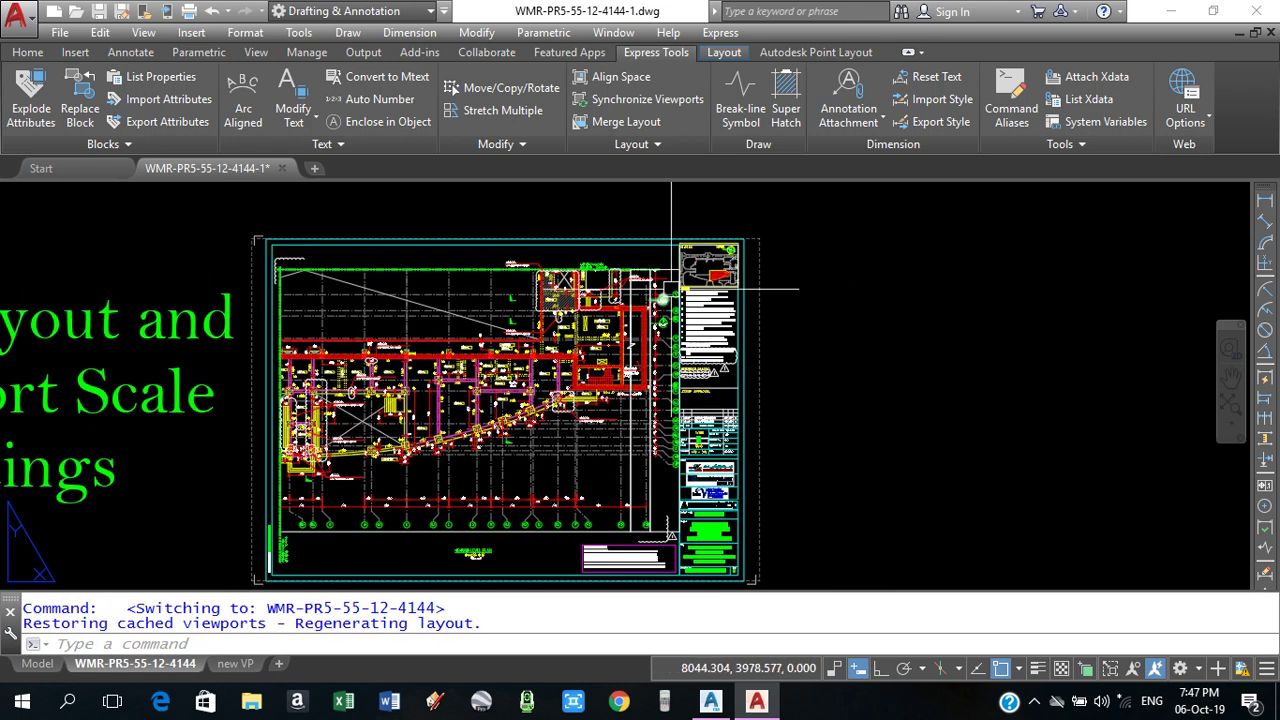
middle_click_drag(725, 373, 725, 358)
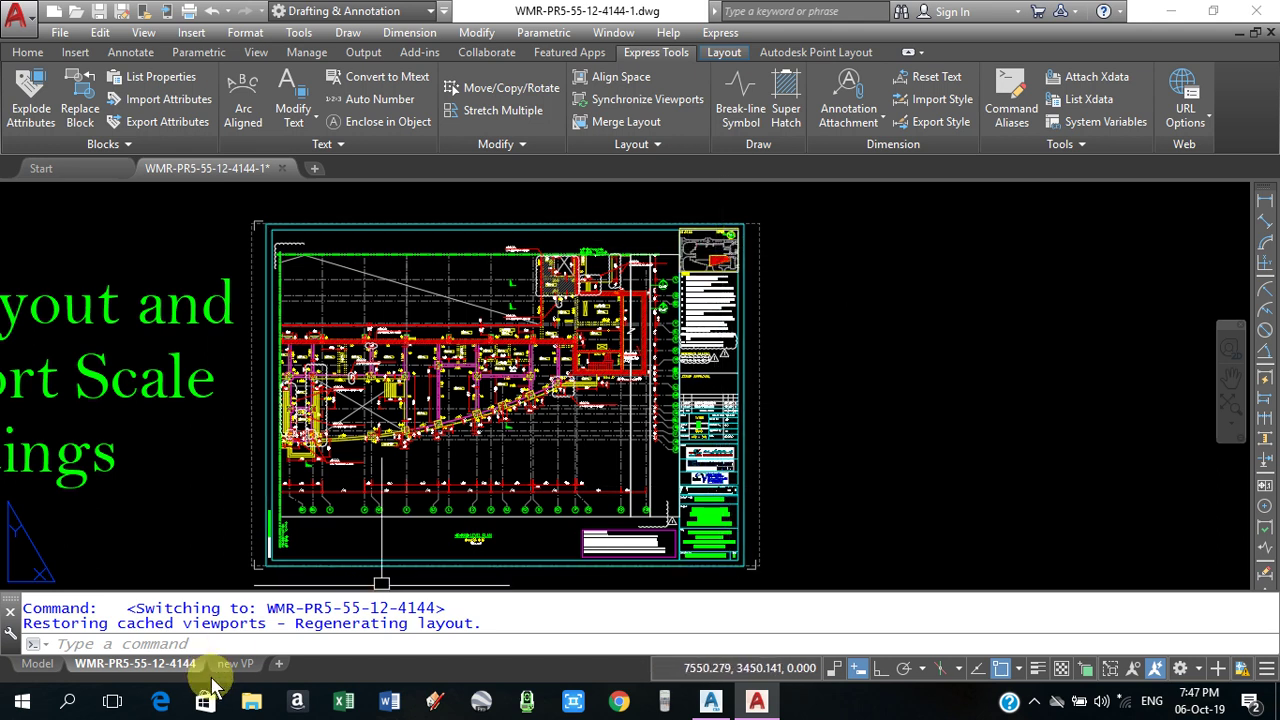
left_click(232, 663)
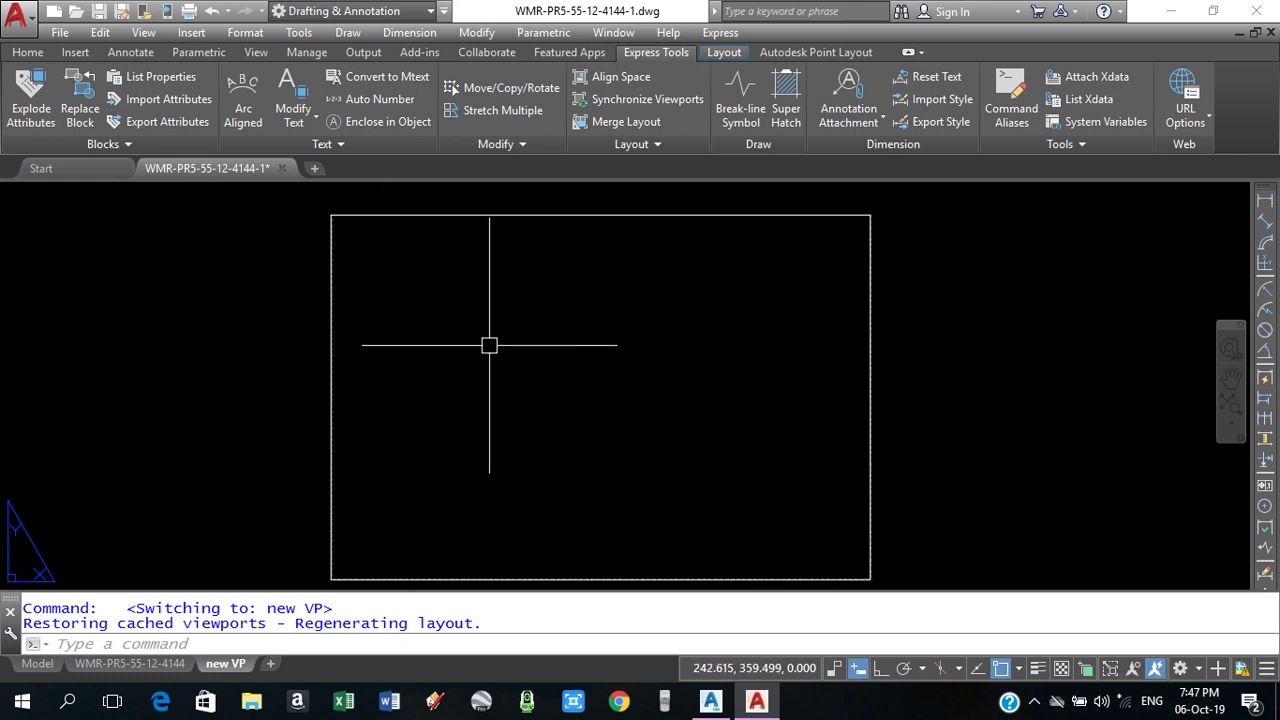
- Draw a viewport with MV from near the sheet's top-left corner to its lower-right
type("Mv")
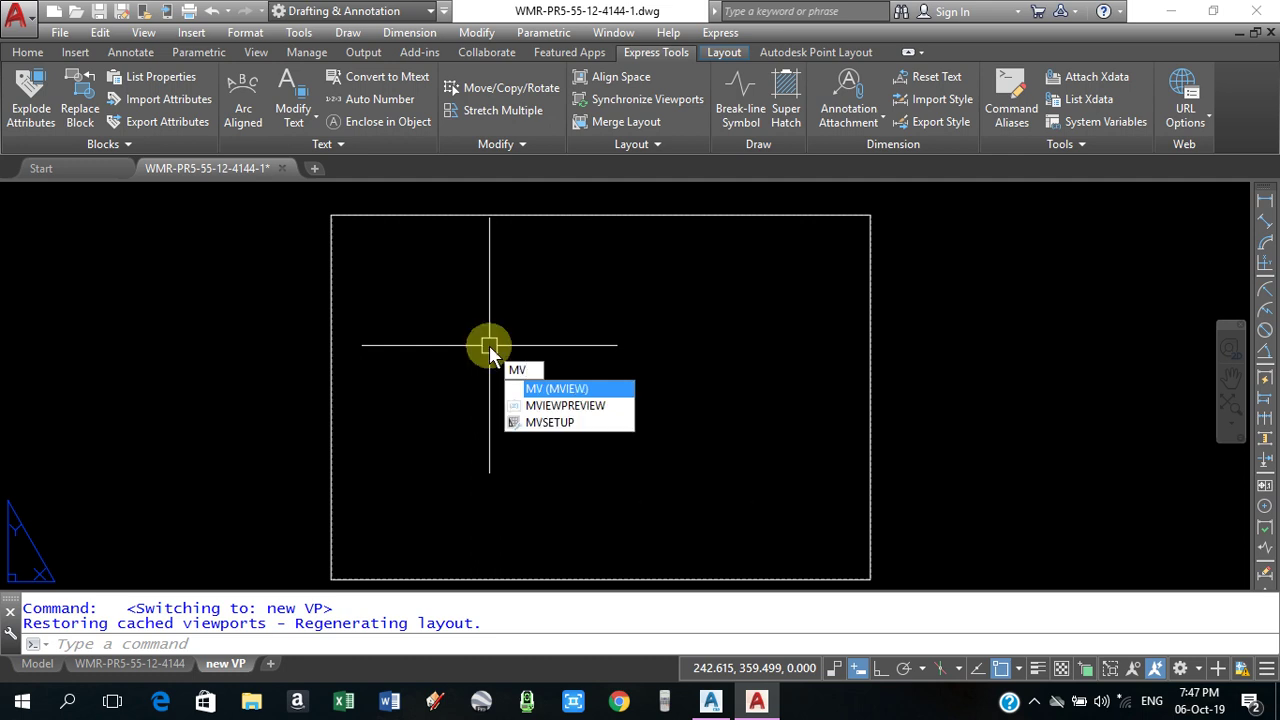
key("Return")
scroll(351, 242, "up", 2)
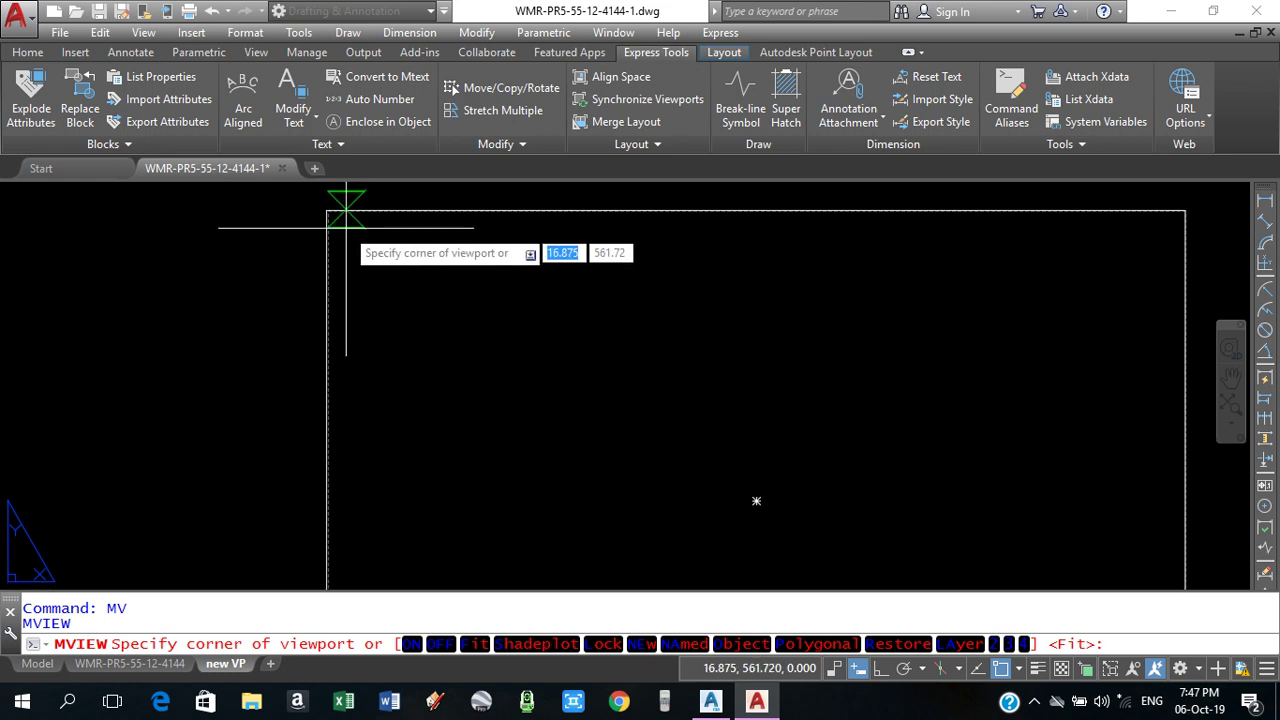
left_click(349, 232)
scroll(349, 233, "down", 2)
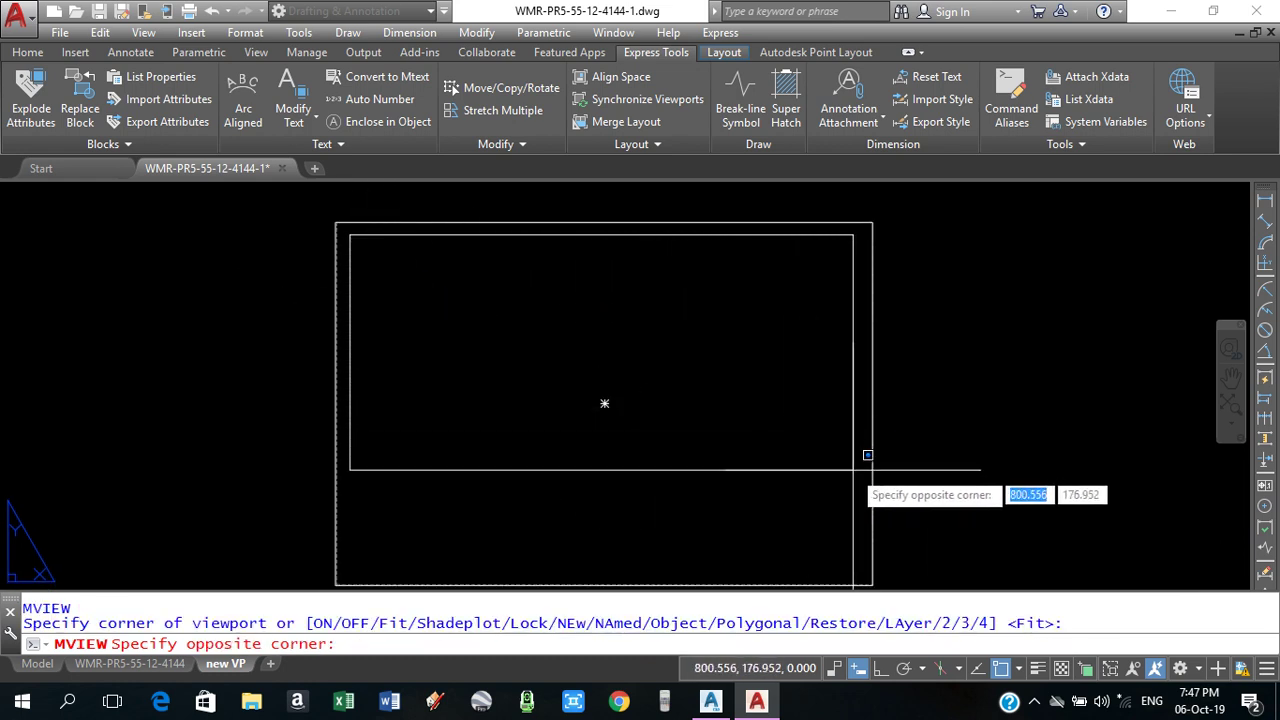
scroll(870, 459, "up", 2)
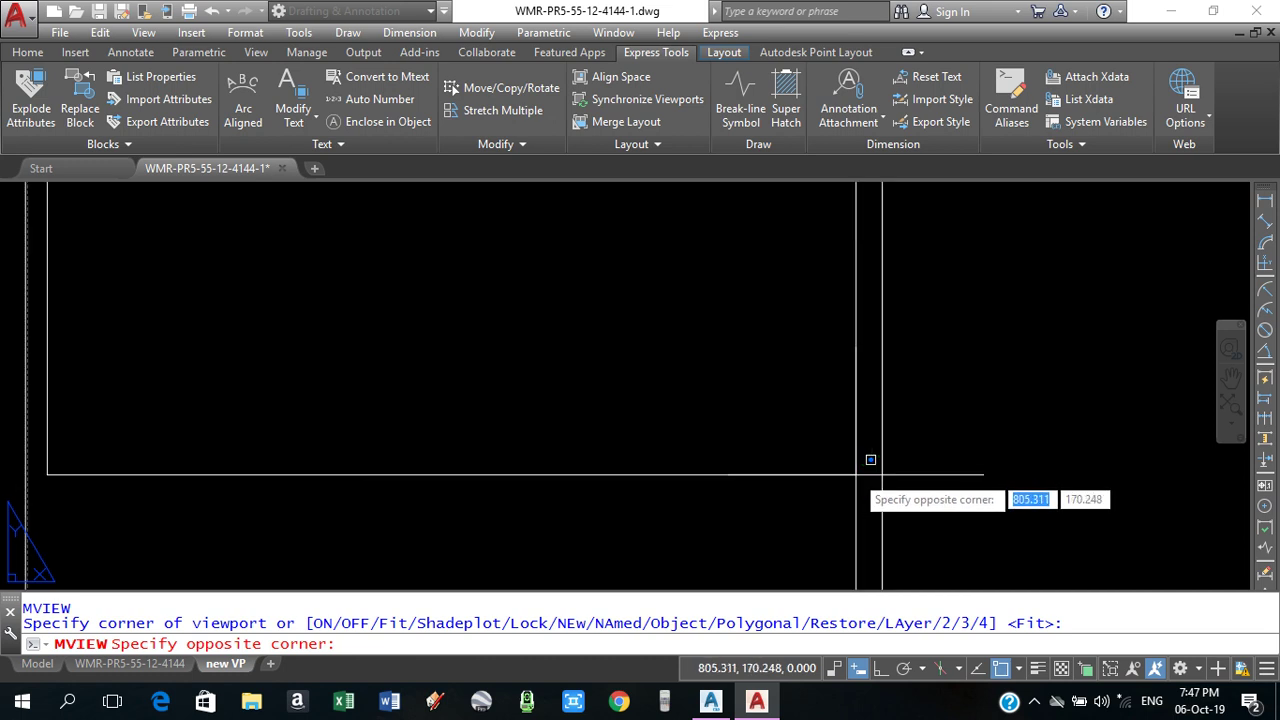
scroll(870, 459, "down", 2)
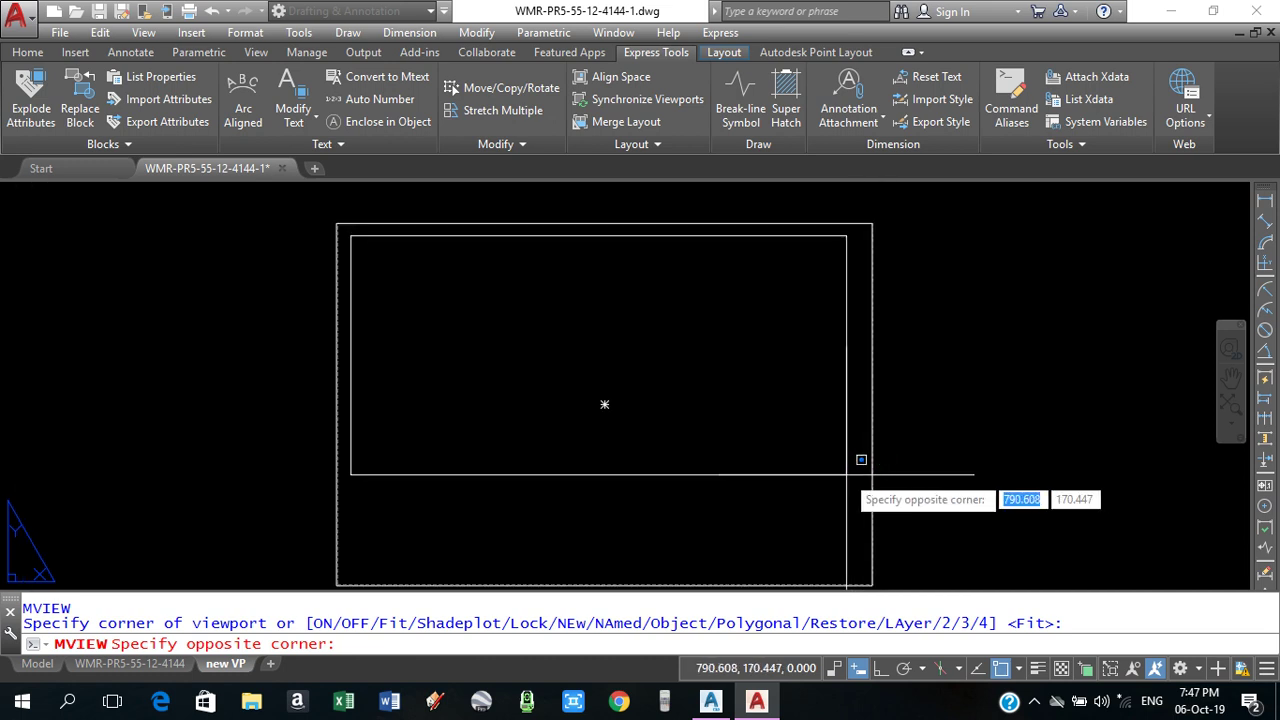
left_click(846, 475)
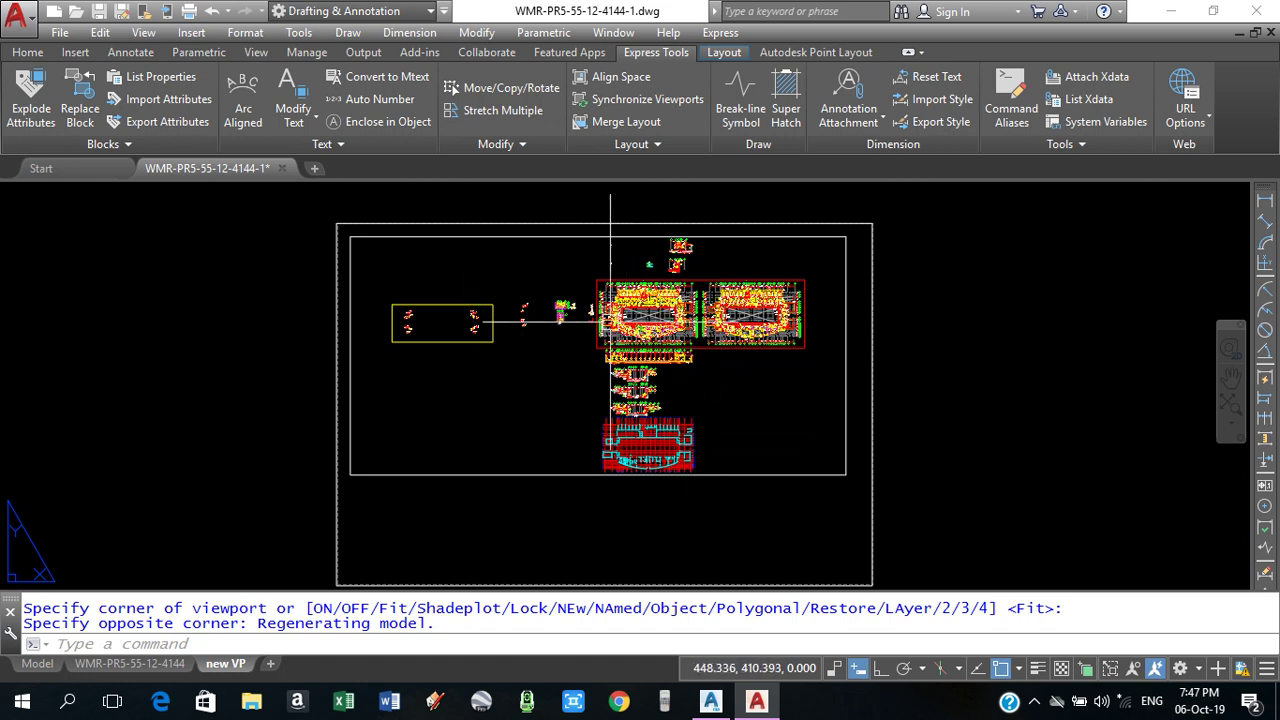
- Zoom and pan inside the viewport until one floor plan fills it, then return to paper space
double_click(549, 384)
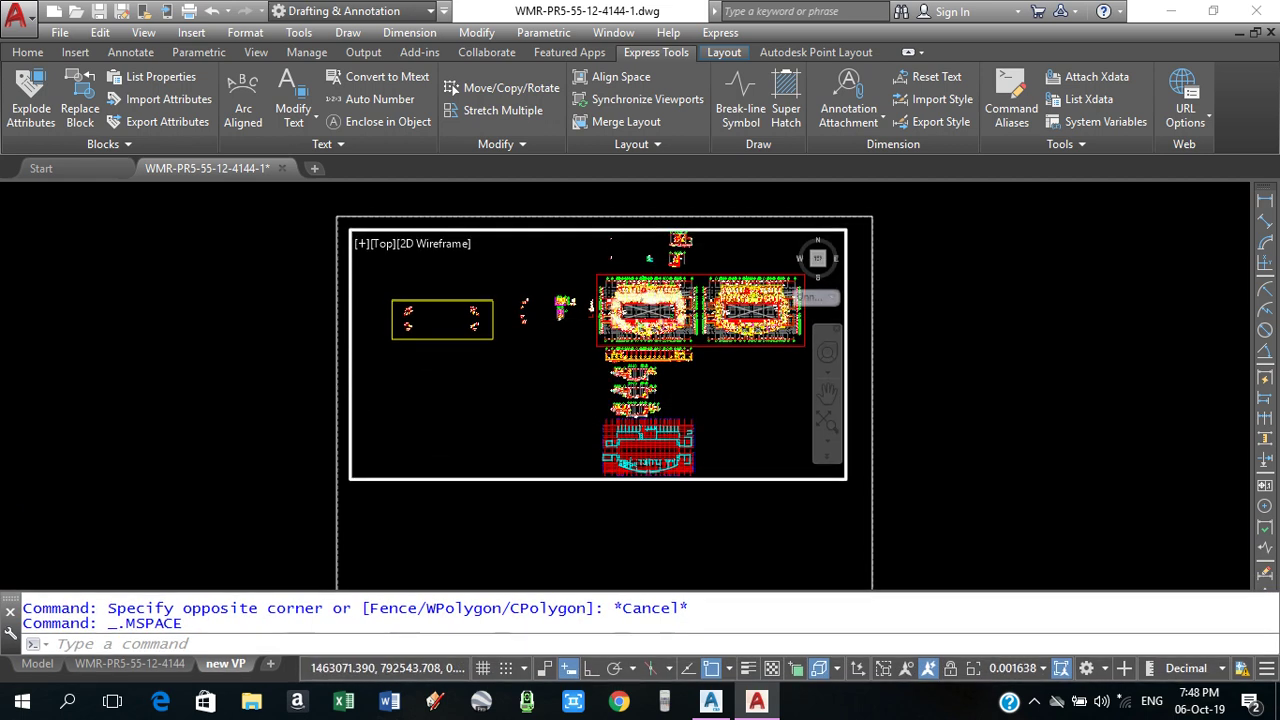
scroll(571, 262, "up", 2)
scroll(571, 262, "up", 2)
scroll(571, 262, "up", 2)
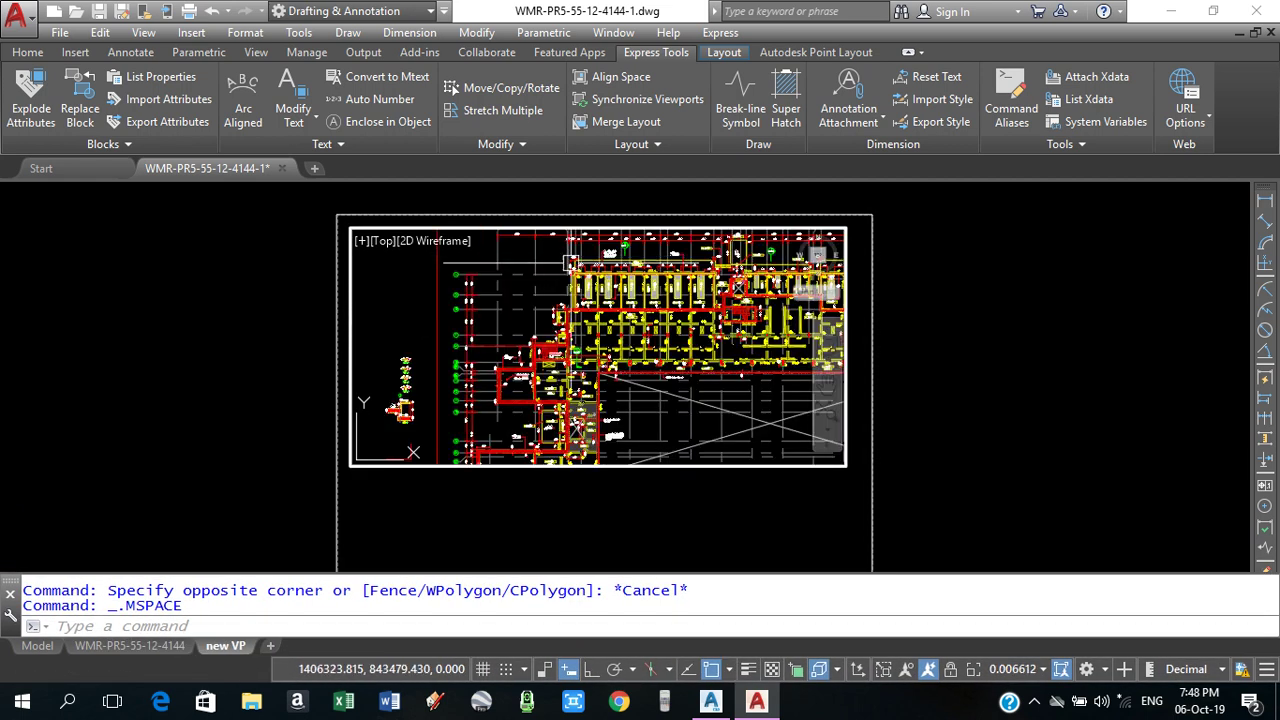
mouse_move(571, 262)
middle_mouse_down()
mouse_move(503, 330)
mouse_move(505, 317)
middle_mouse_up()
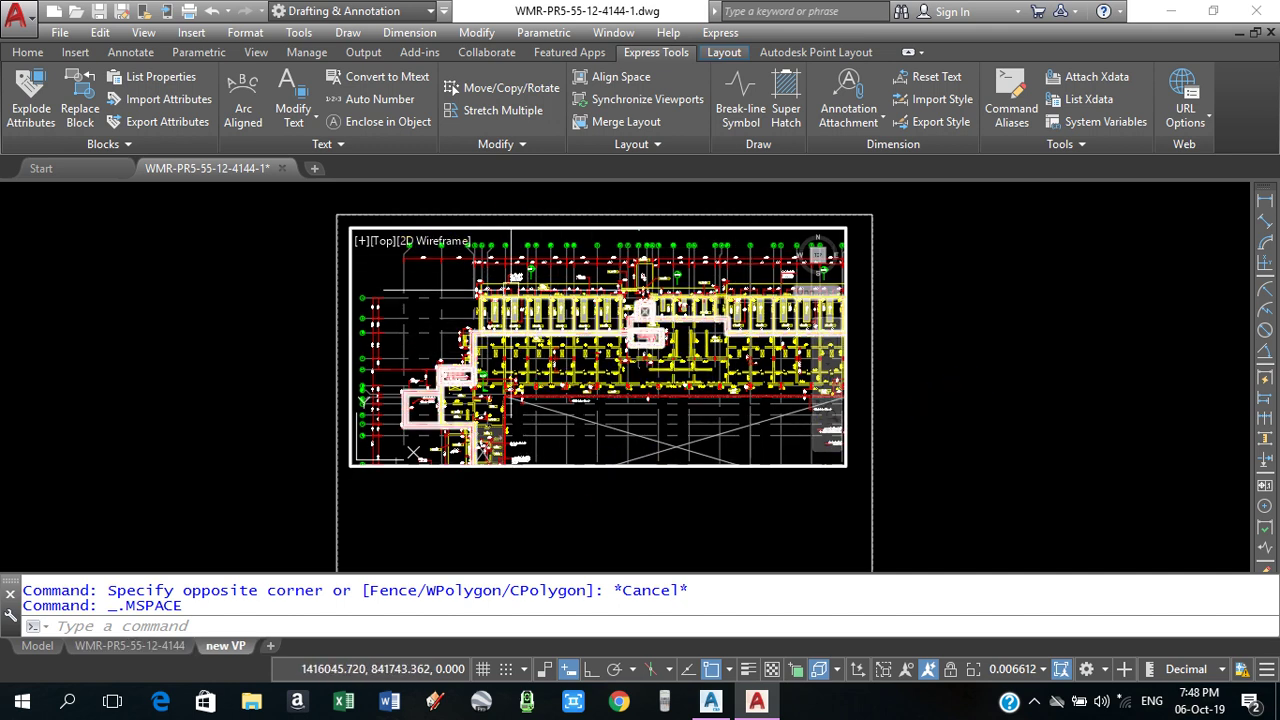
double_click(1027, 308)
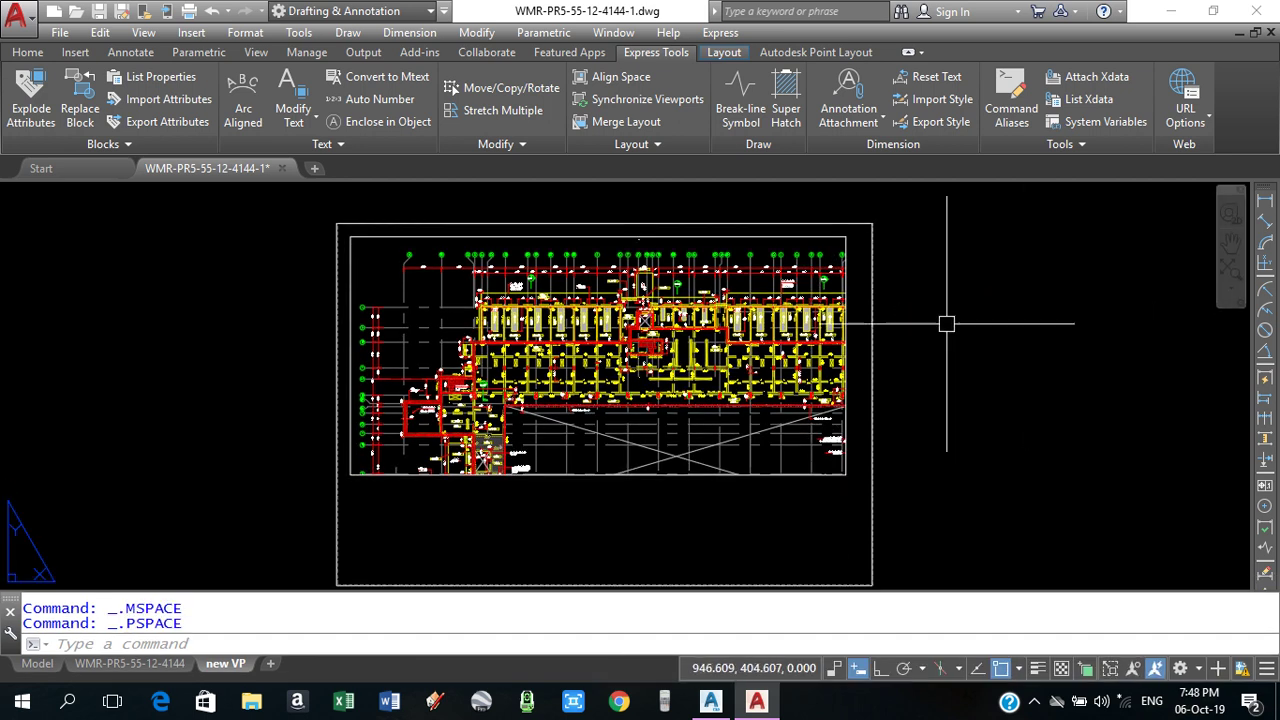
- Select the main plan viewport and set its status-bar scale to 1:100
left_click(575, 474)
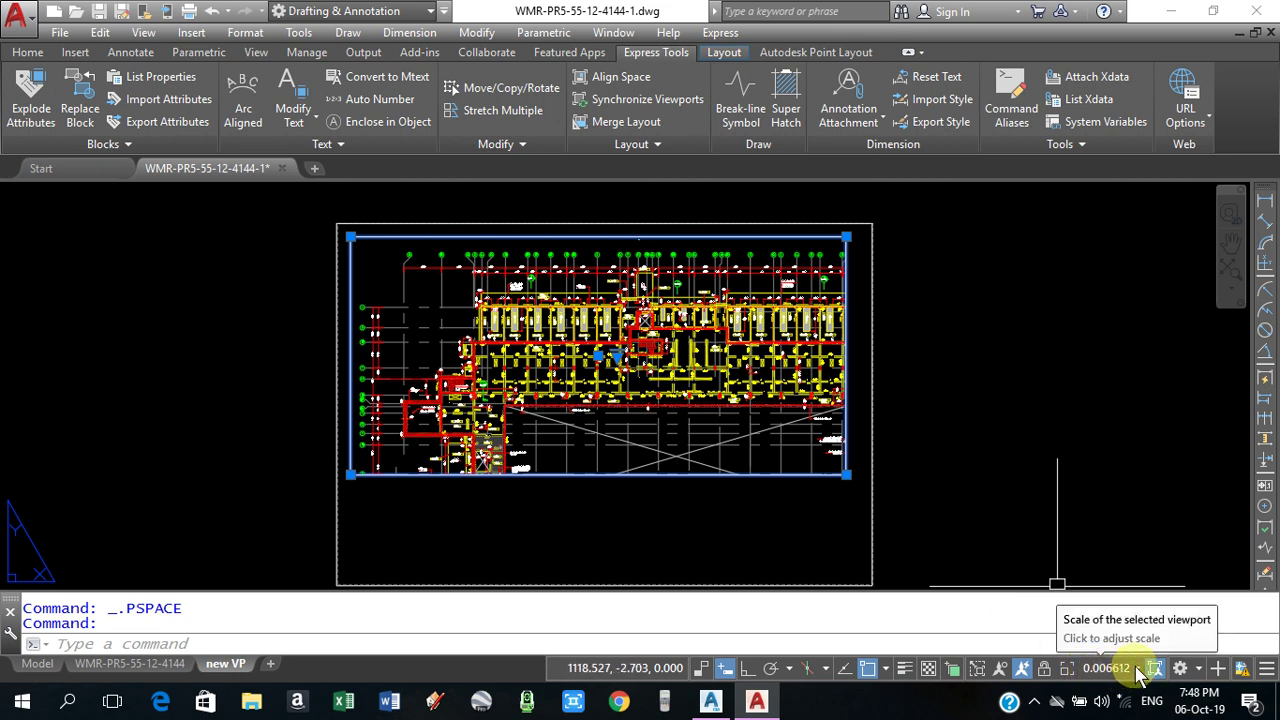
left_click(1137, 668)
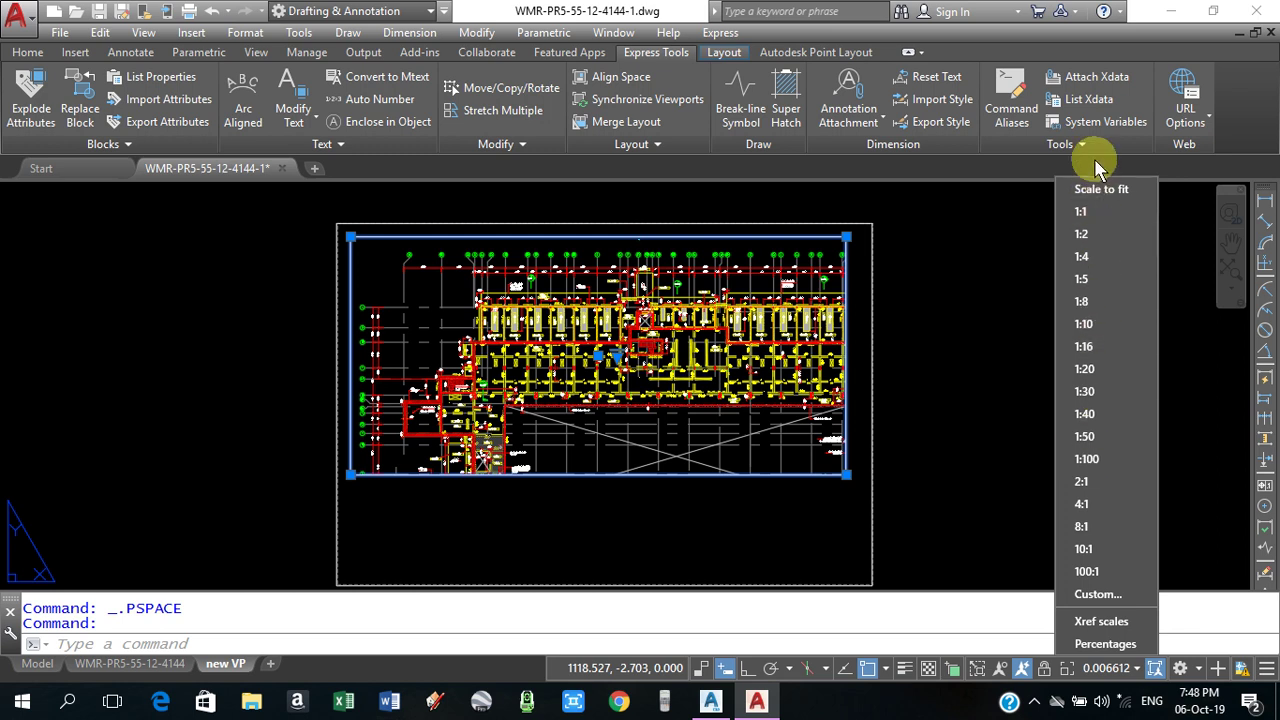
left_click(1095, 459)
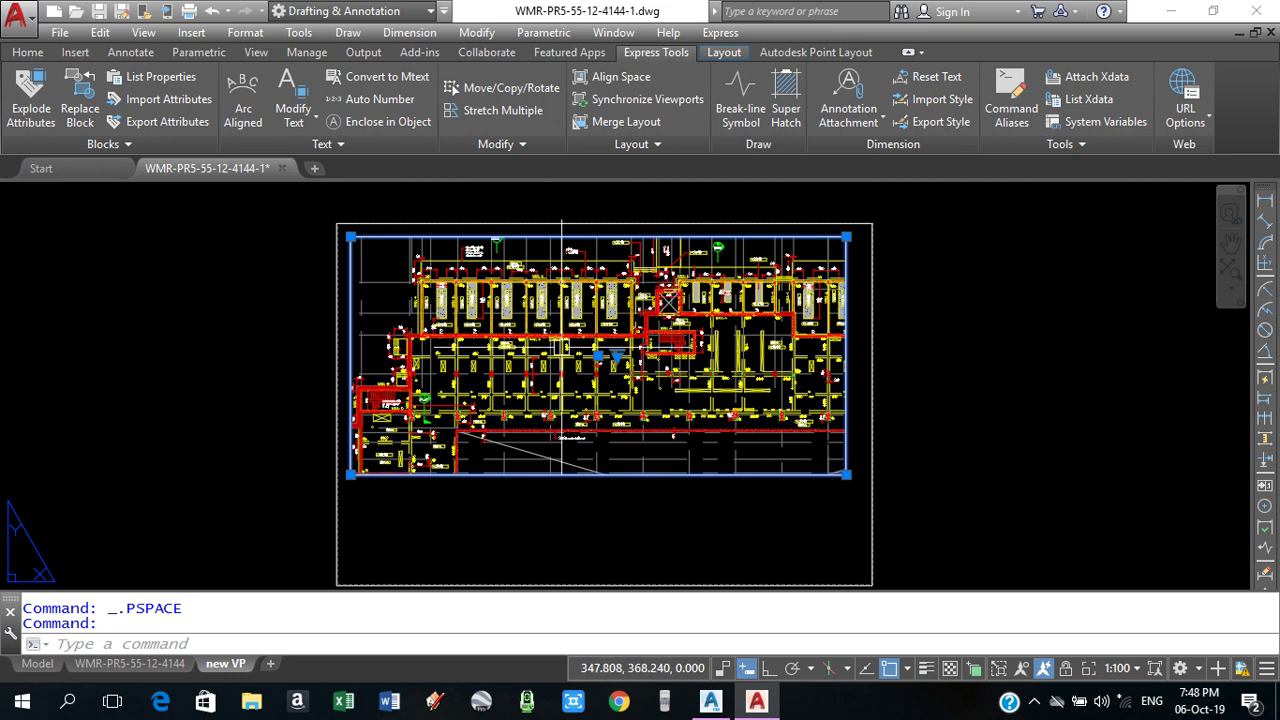
- Pan the plan inside the viewport and reapply the 1:100 viewport scale
double_click(390, 297)
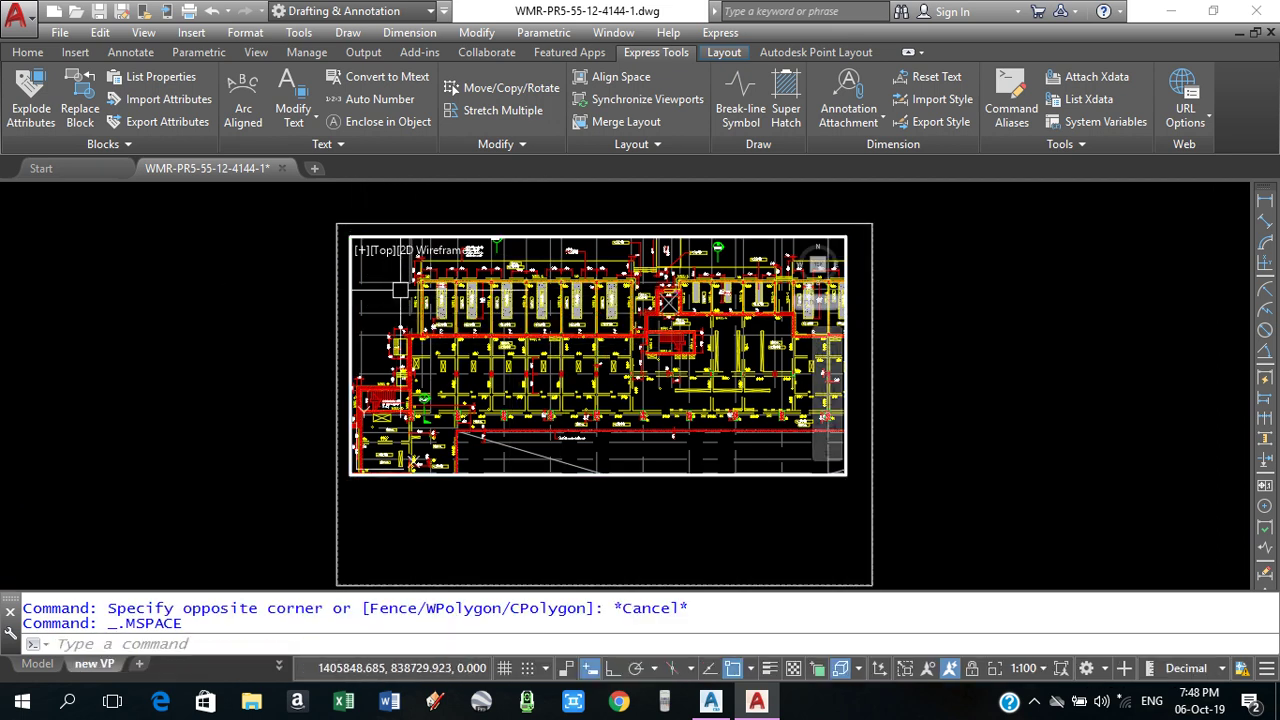
mouse_move(360, 284)
middle_mouse_down()
mouse_move(484, 338)
mouse_move(523, 339)
middle_mouse_up()
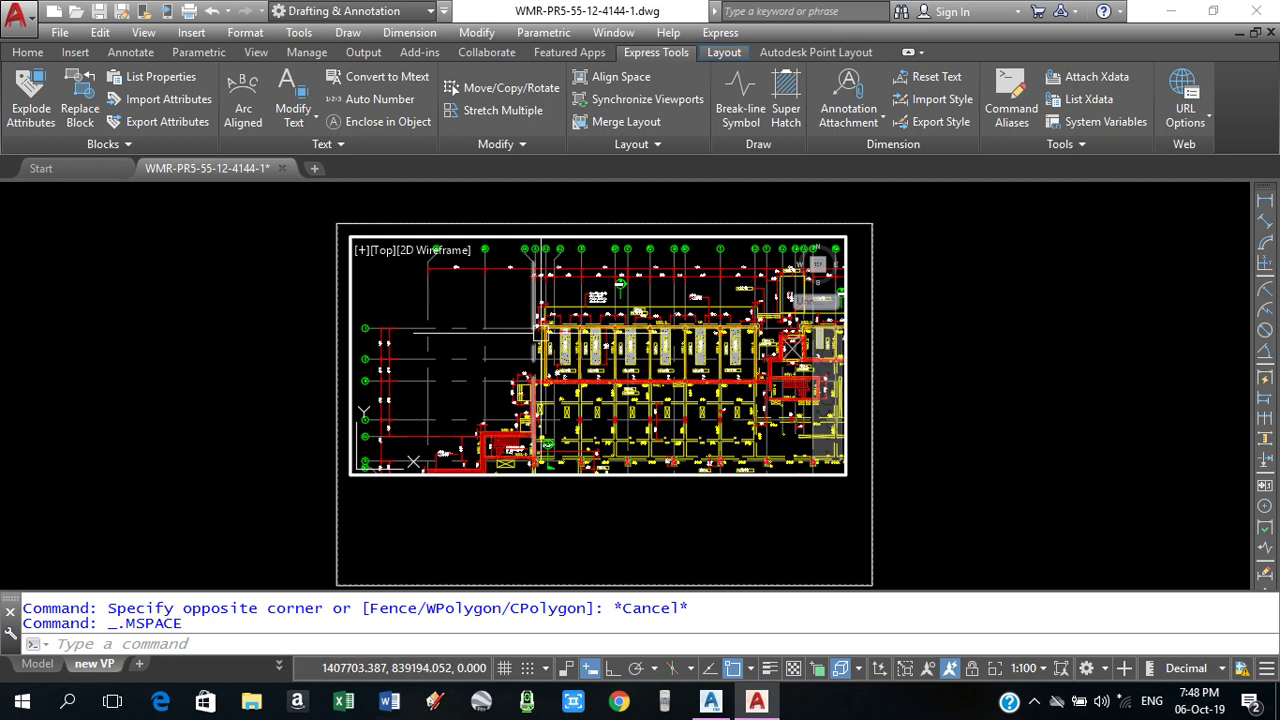
double_click(999, 305)
left_click(663, 476)
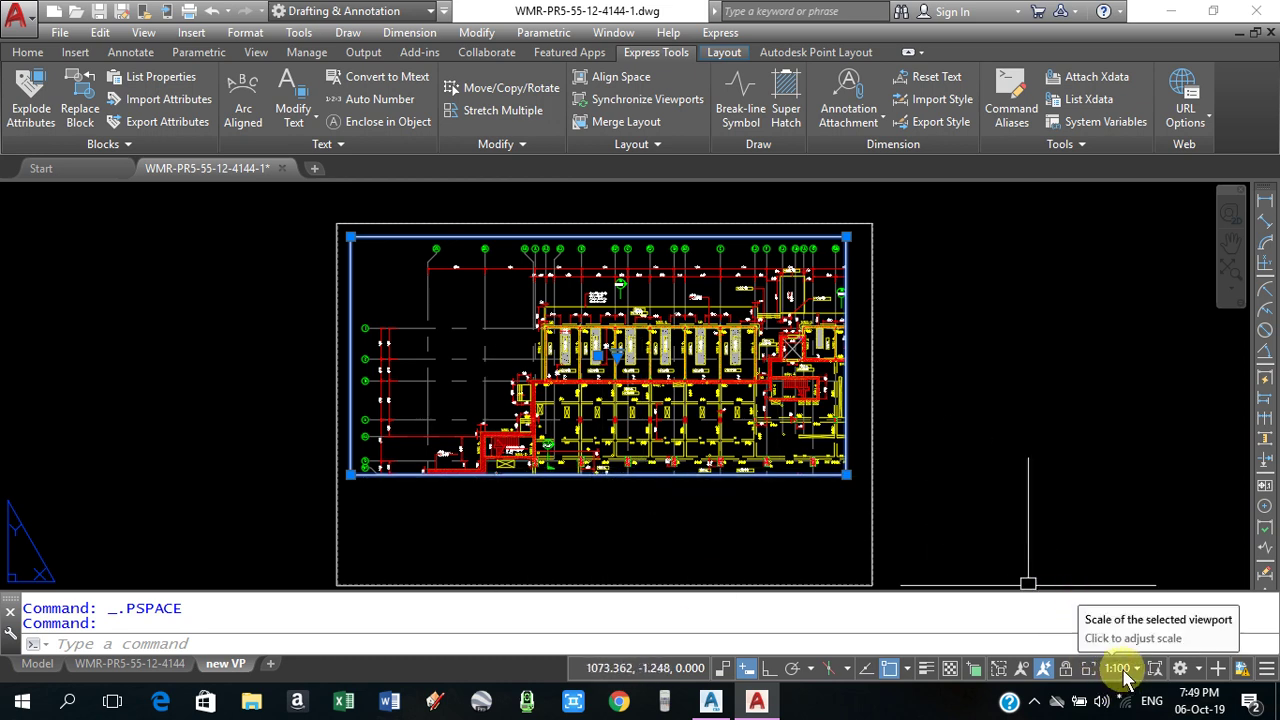
double_click(462, 298)
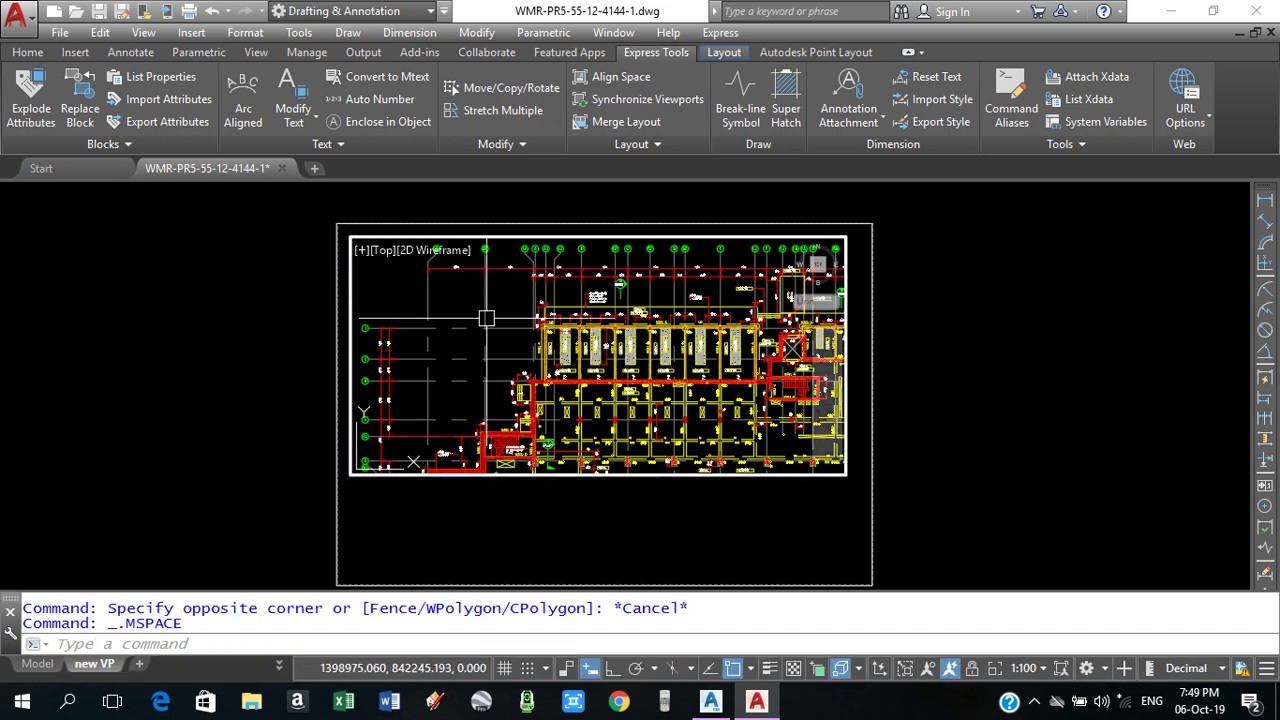
middle_click_drag(540, 333, 520, 326)
scroll(517, 328, "down", 2)
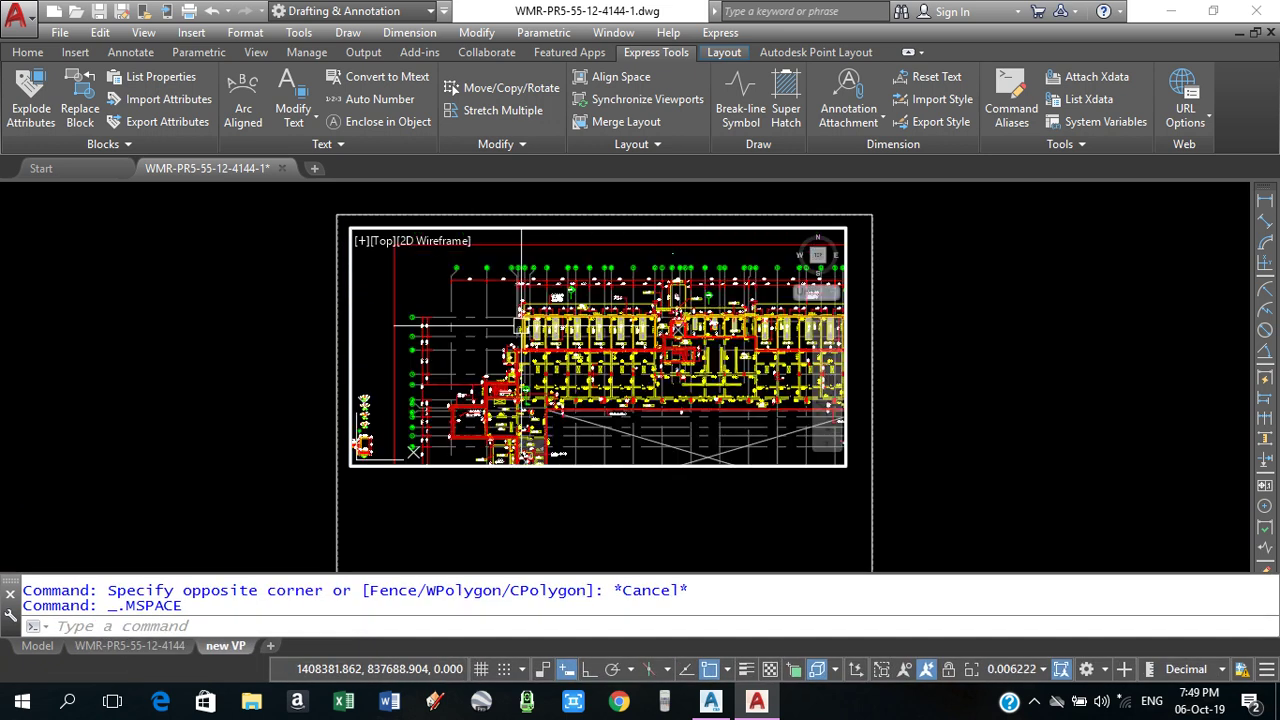
double_click(1000, 345)
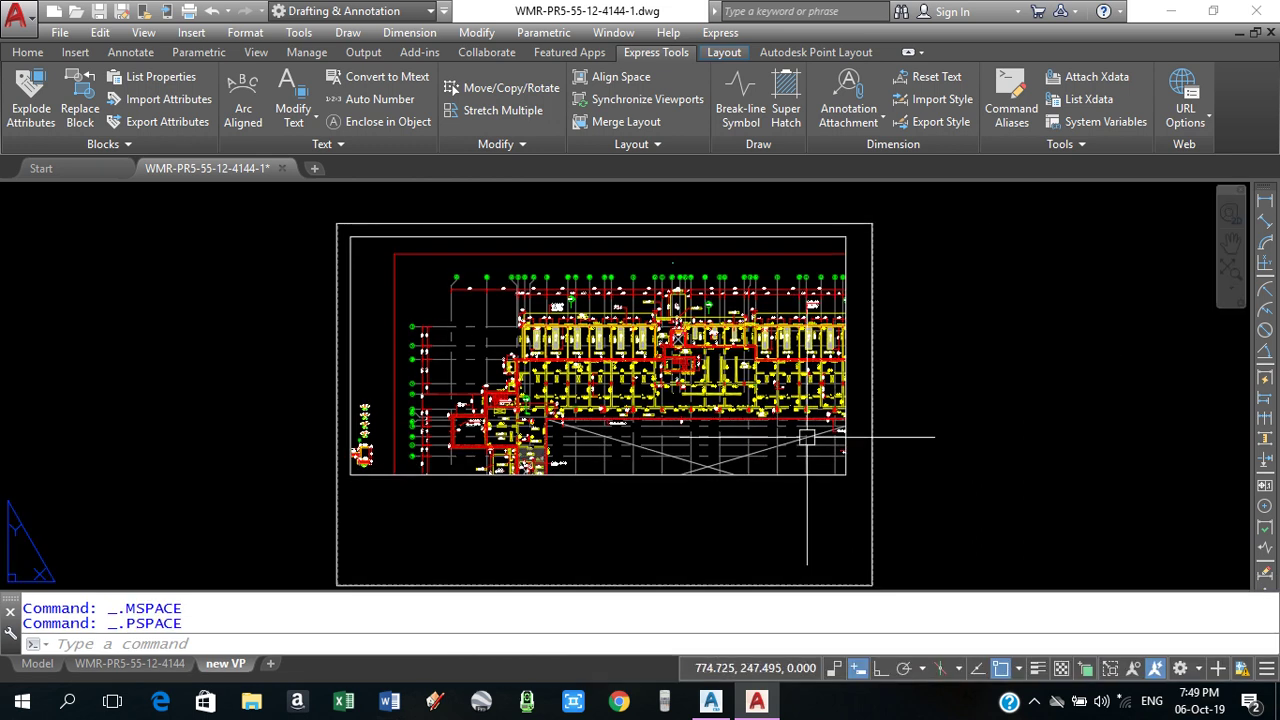
left_click(735, 475)
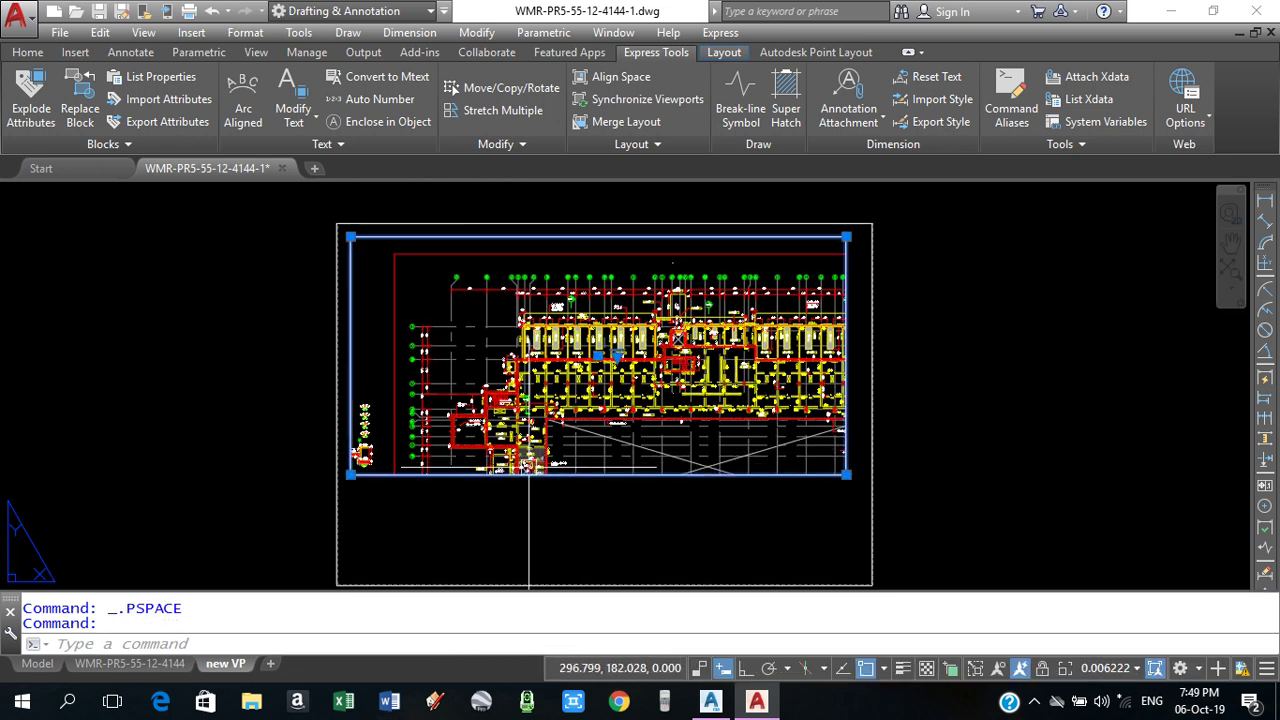
left_click(1136, 675)
left_click(1099, 455)
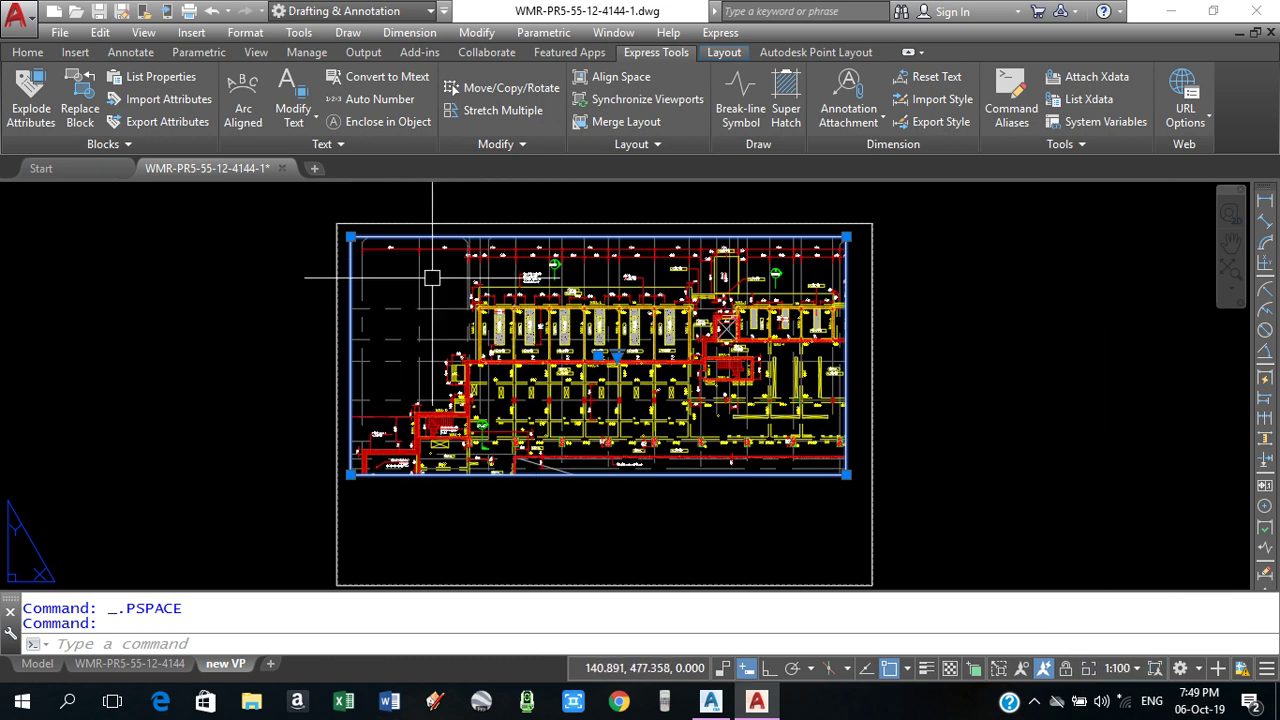
- Shift the plan right and down so its left and top grid bubbles show
double_click(440, 279)
middle_click_drag(430, 282, 504, 315)
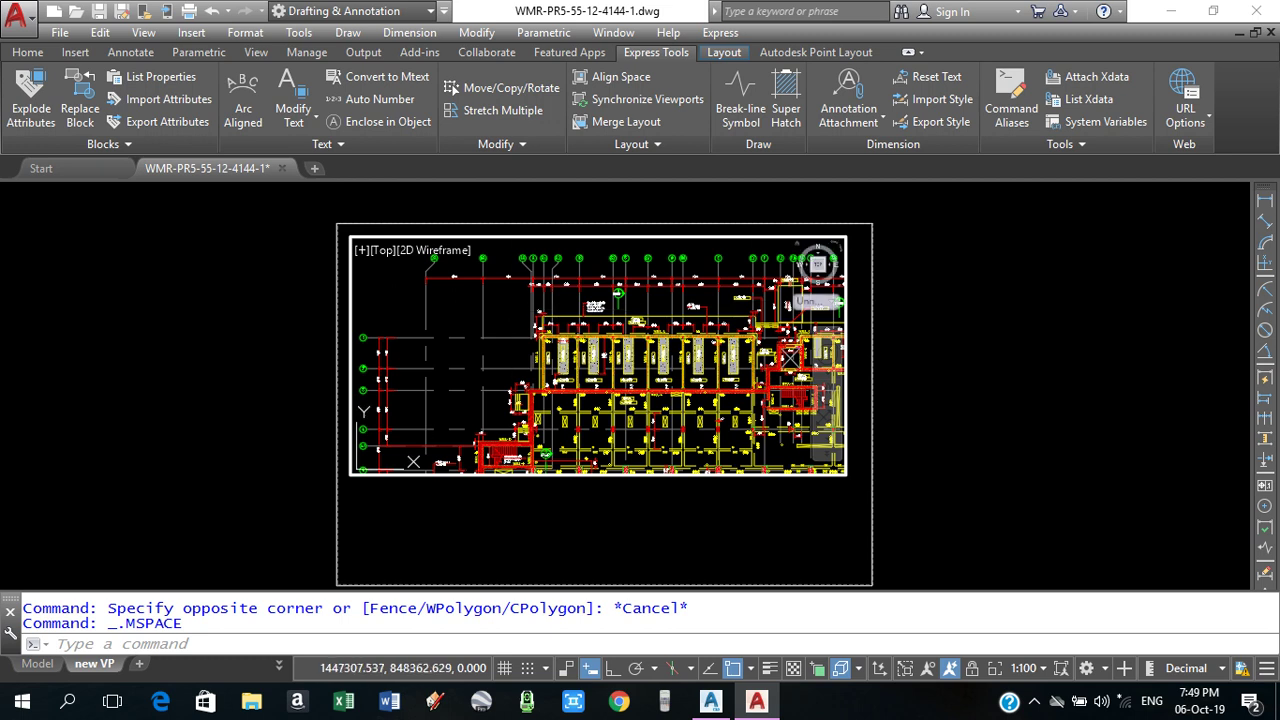
double_click(947, 338)
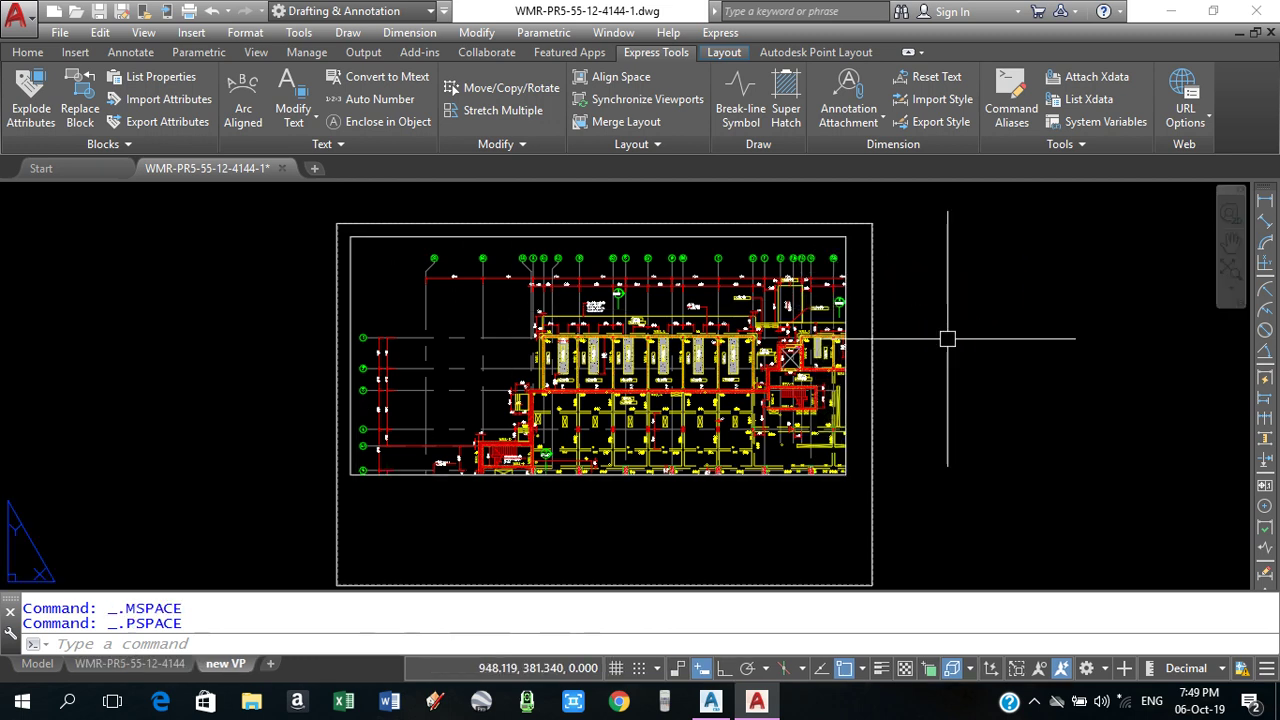
left_click(462, 231)
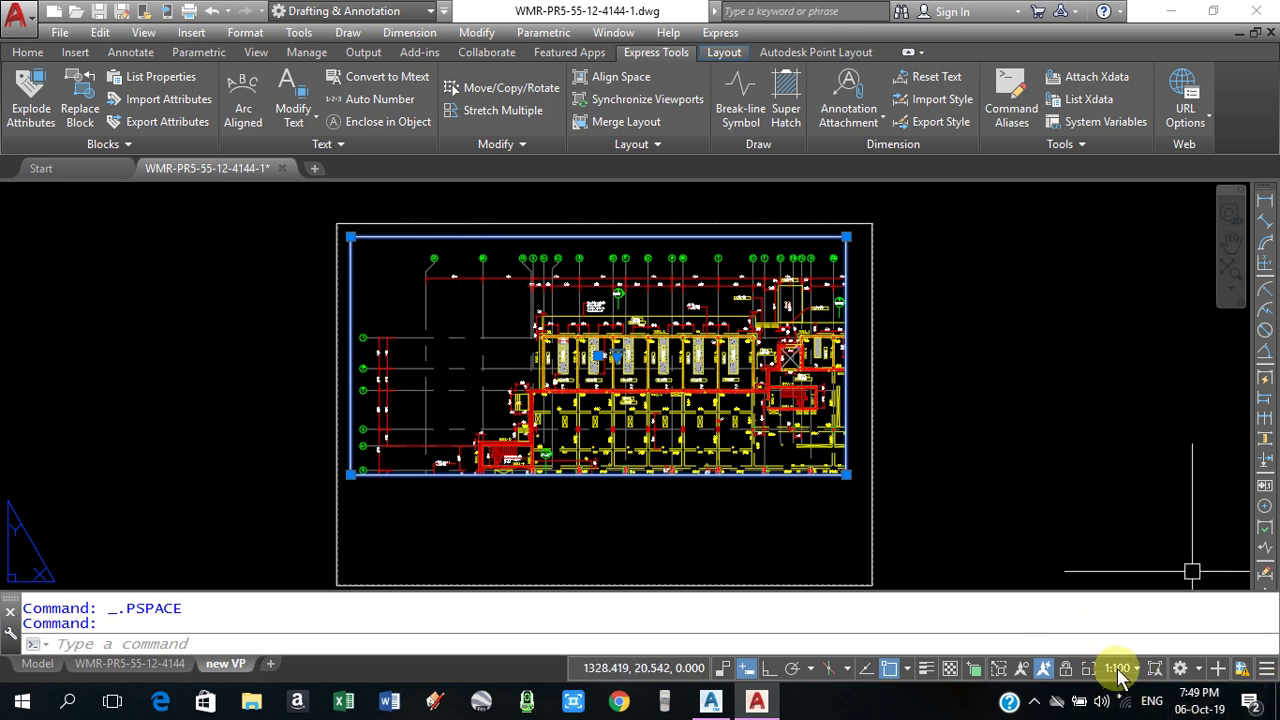
- Create a new viewport with MV by picking two corners below the main plan viewport
key("Escape")
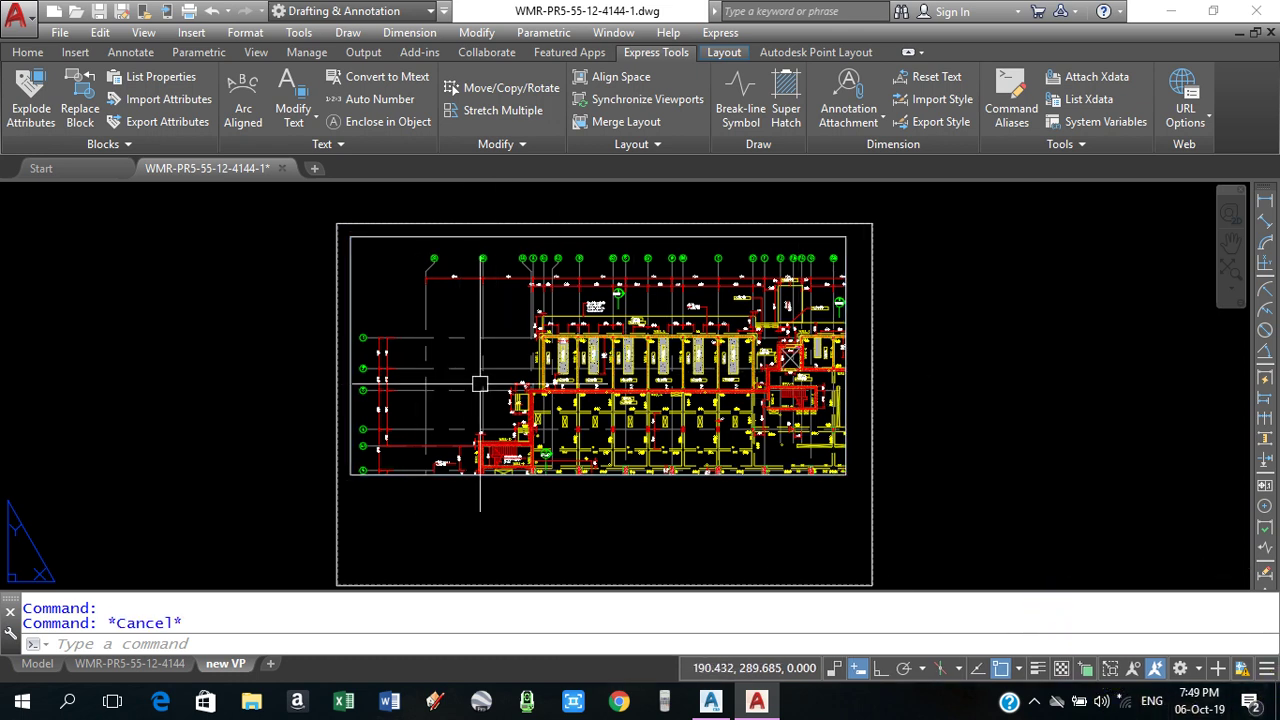
scroll(480, 383, "down", 1)
scroll(556, 386, "up", 1)
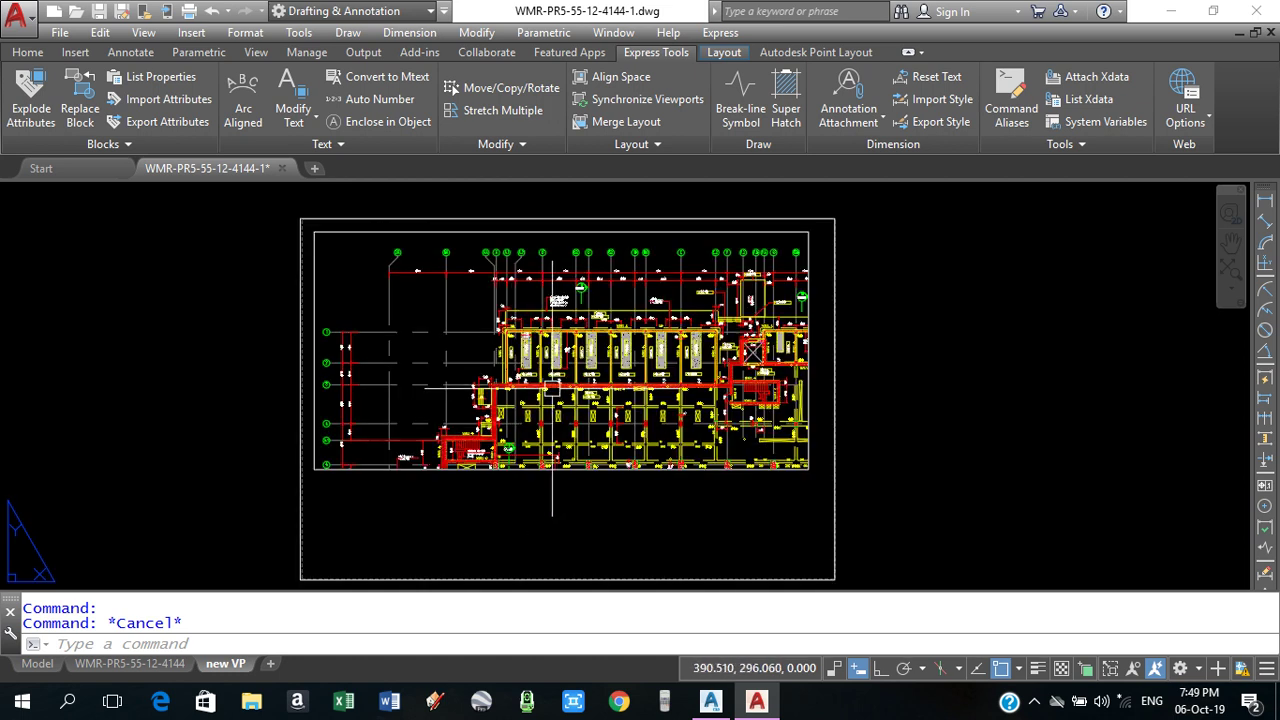
middle_click_drag(488, 561, 514, 428)
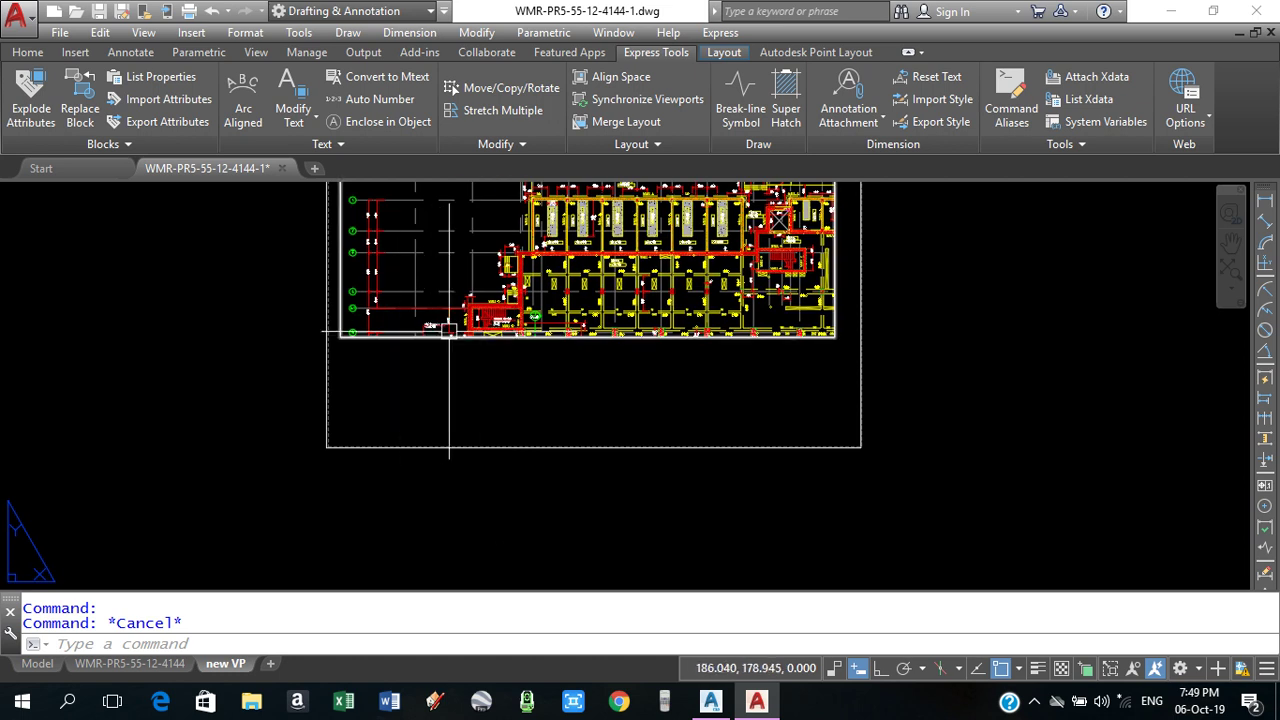
scroll(421, 403, "up", 1)
type("m")
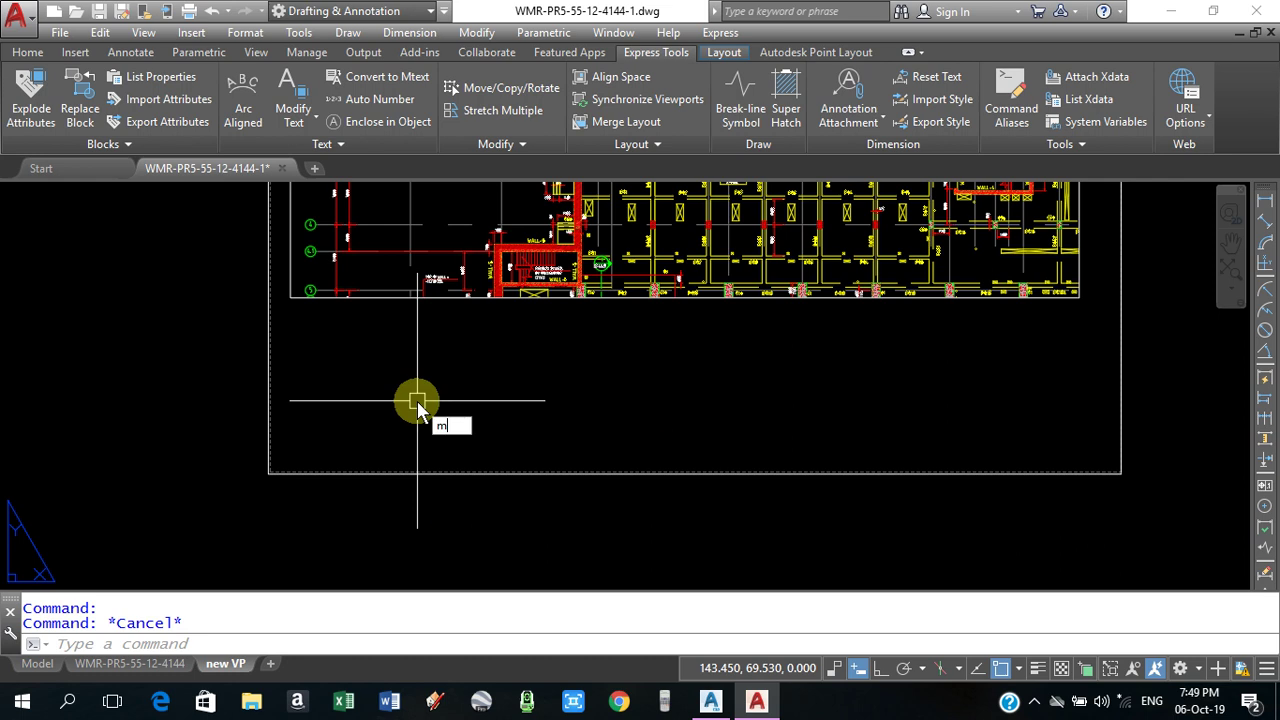
type("v")
key("Return")
scroll(286, 343, "up", 2)
scroll(286, 297, "up", 1)
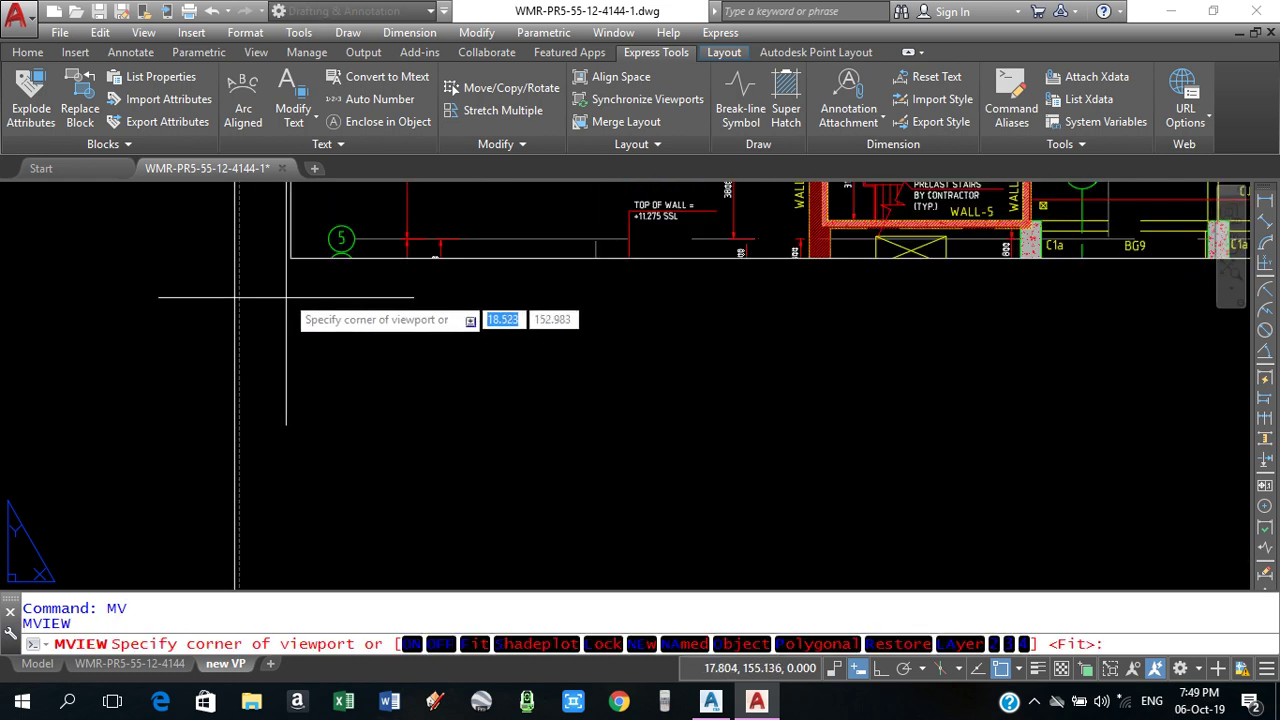
left_click(286, 278)
scroll(286, 280, "down", 2)
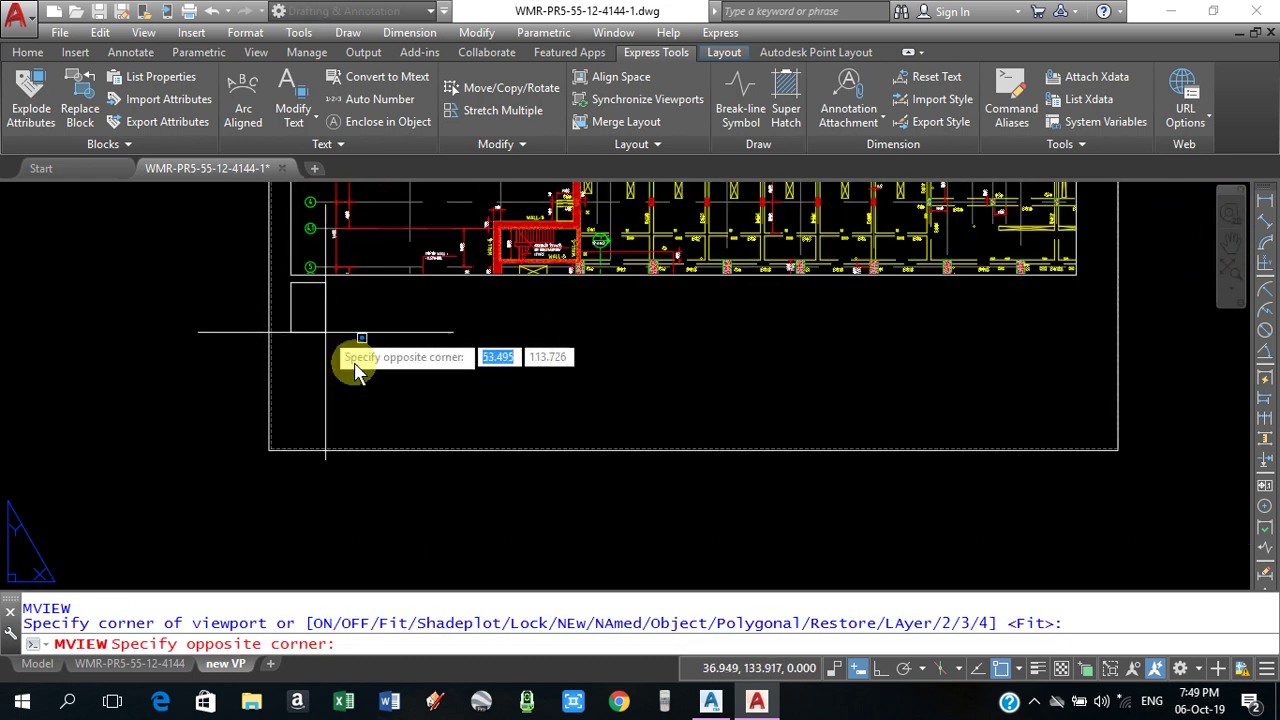
scroll(574, 436, "up", 2)
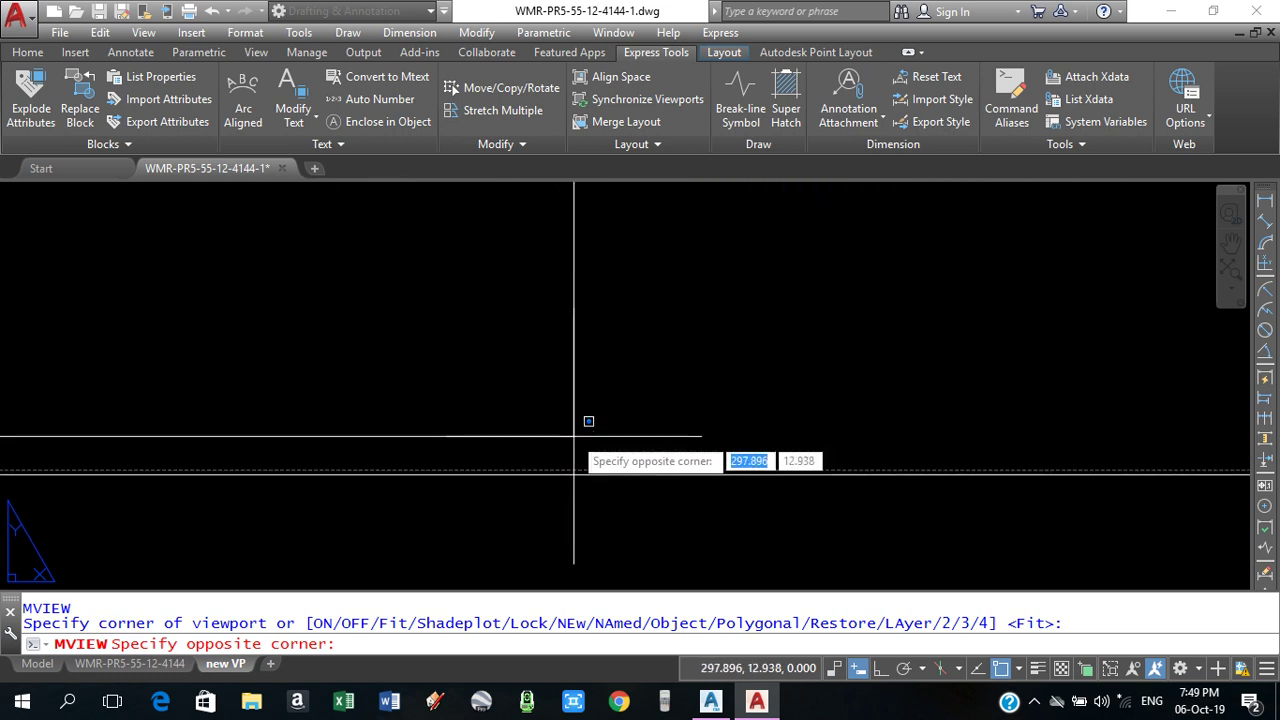
left_click(577, 446)
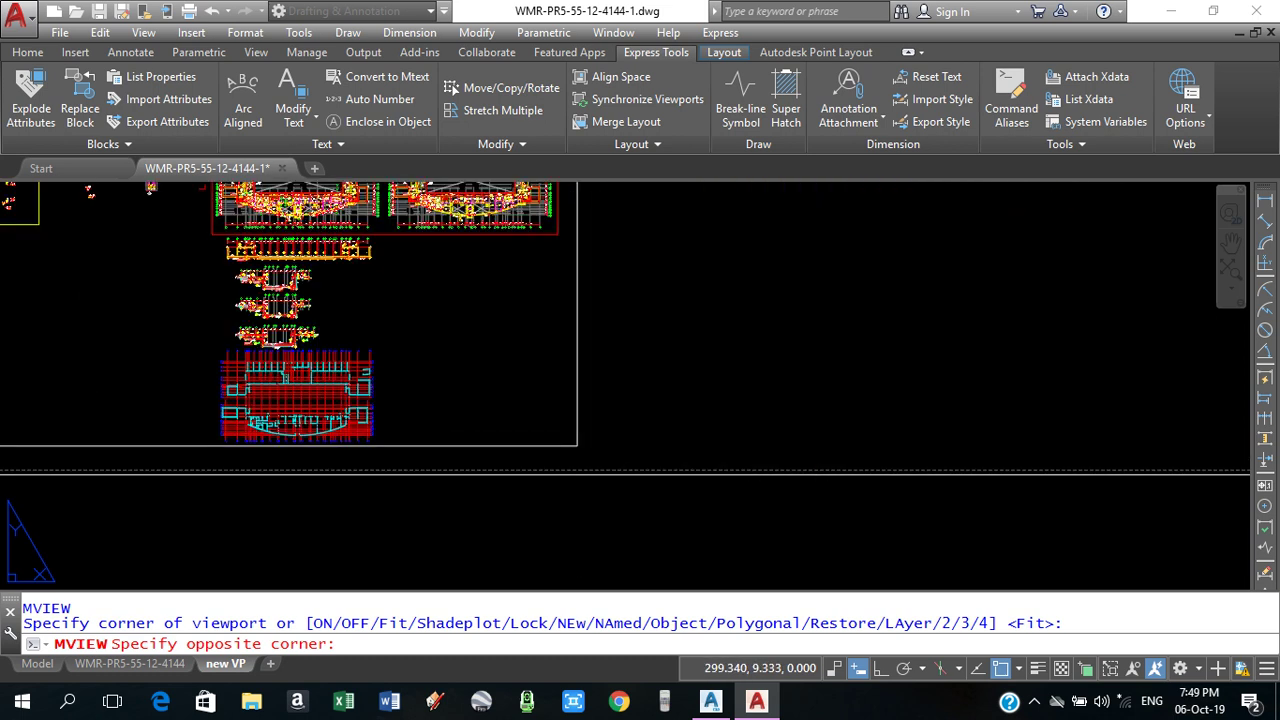
scroll(520, 350, "down", 4)
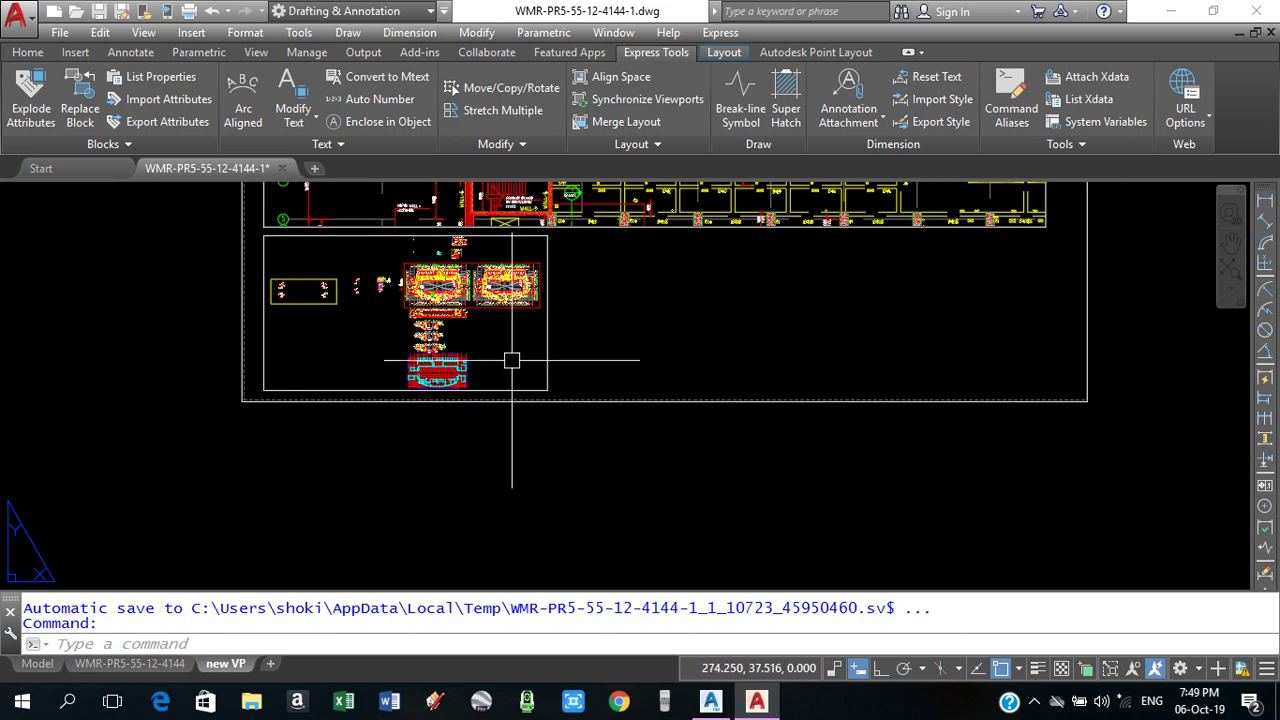
middle_click_drag(508, 357, 610, 452)
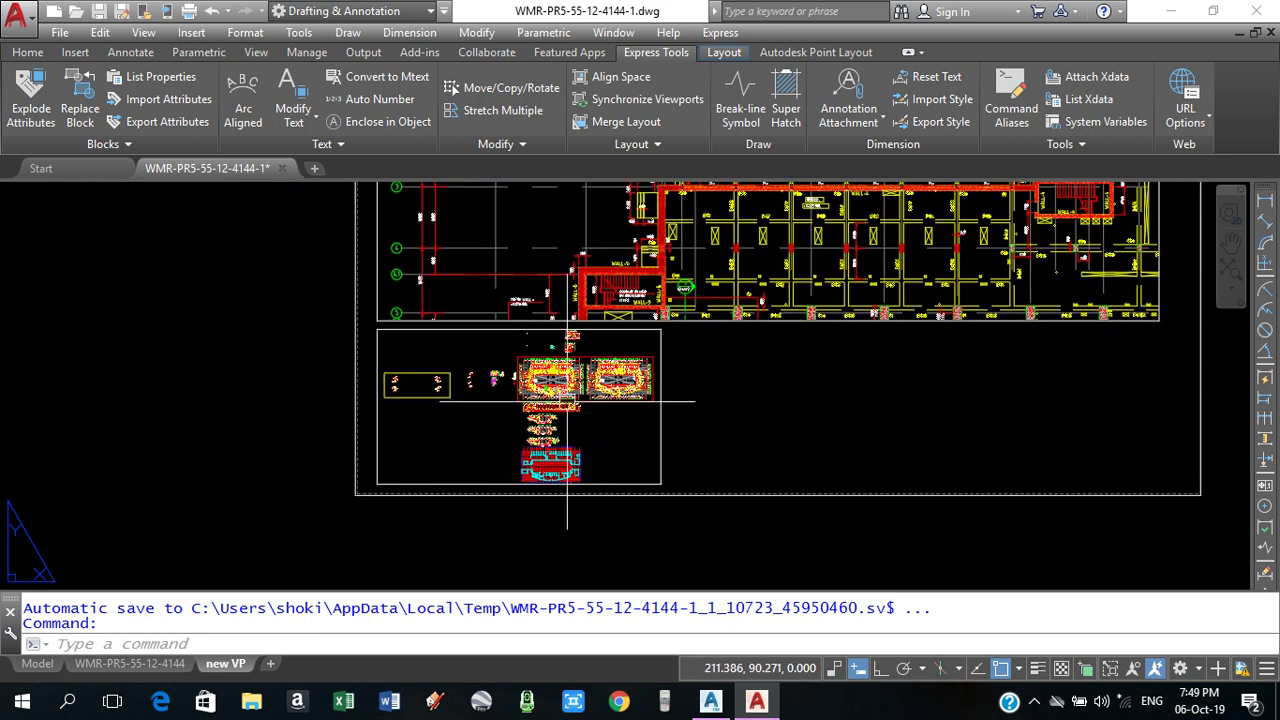
scroll(567, 401, "up", 1)
scroll(567, 401, "up", 1)
middle_click_drag(625, 442, 699, 448)
- Zoom and pan inside the new viewport to center the CLOUD-1 pilecap section
left_click(699, 448)
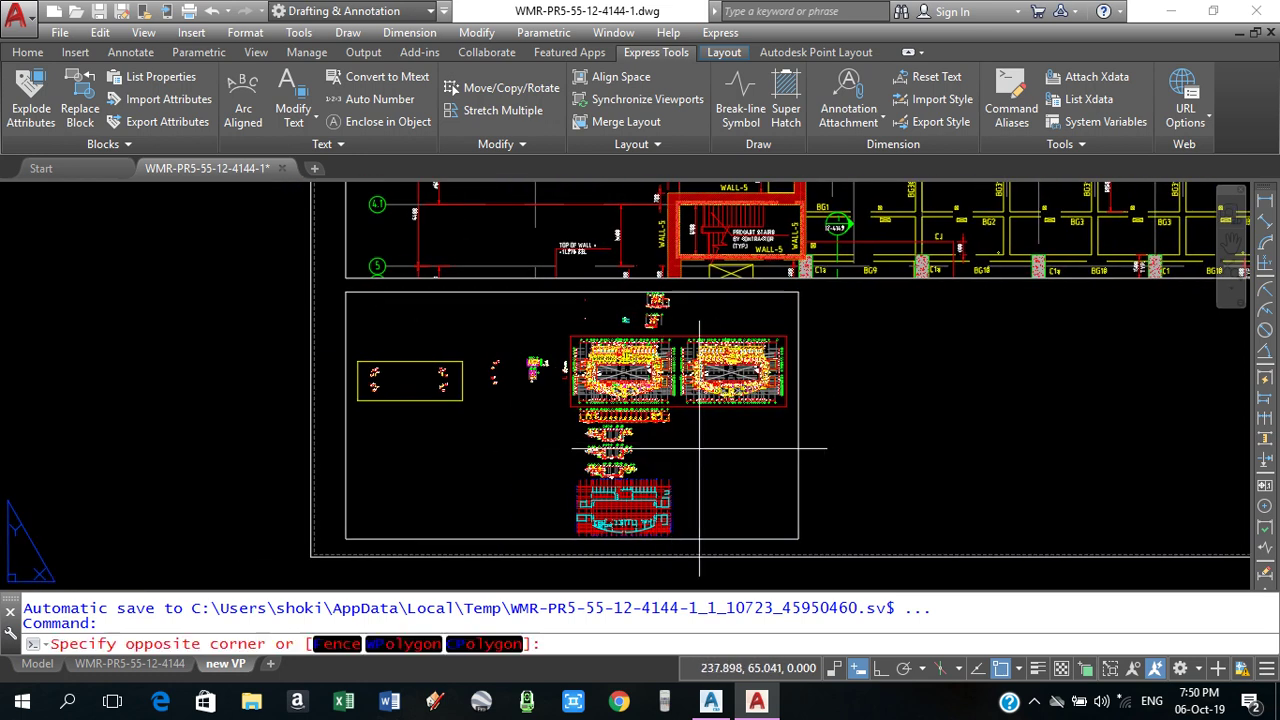
double_click(699, 448)
scroll(556, 357, "up", 5)
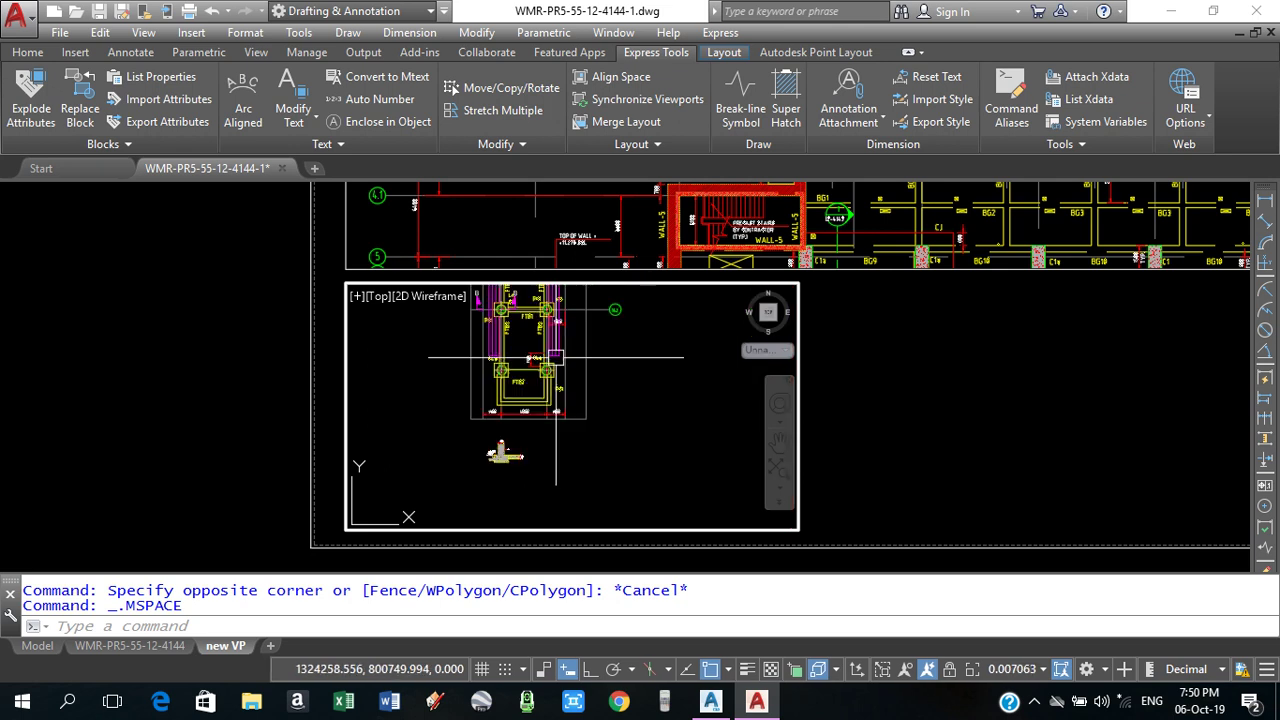
scroll(505, 450, "up", 2)
scroll(543, 380, "up", 2)
scroll(528, 440, "up", 2)
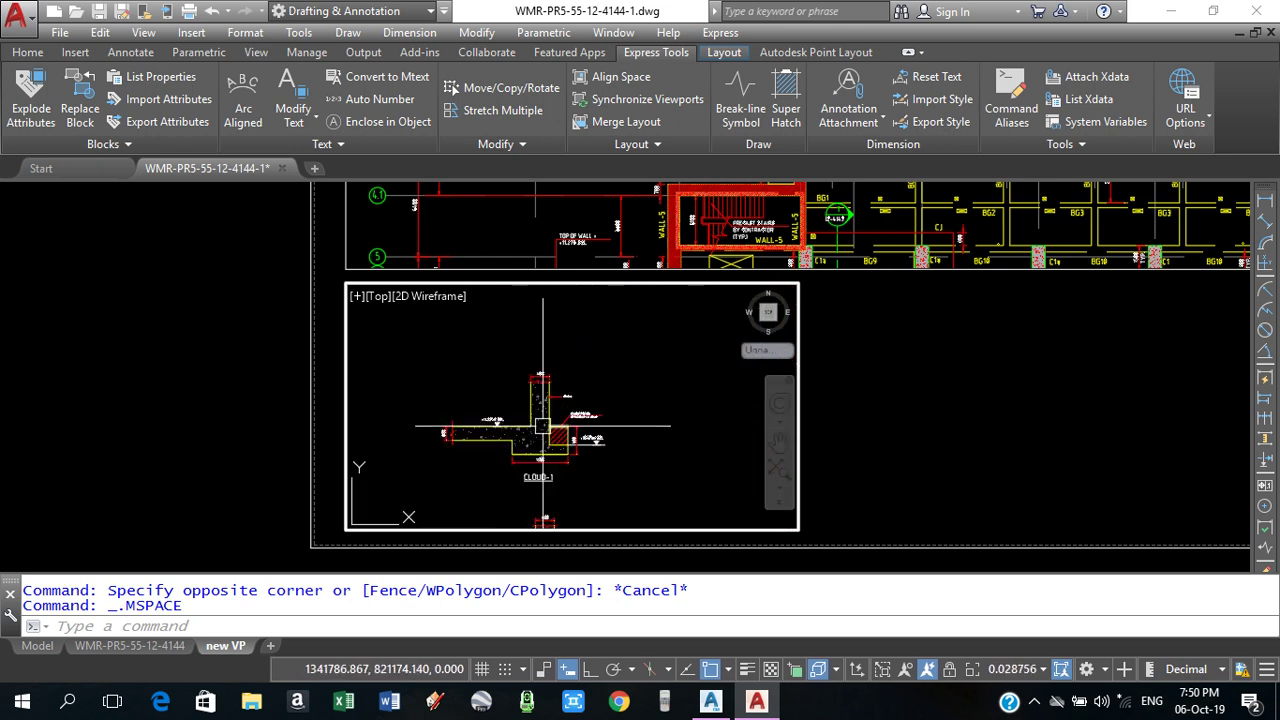
scroll(524, 434, "up", 2)
scroll(524, 434, "up", 2)
middle_click_drag(530, 437, 584, 443)
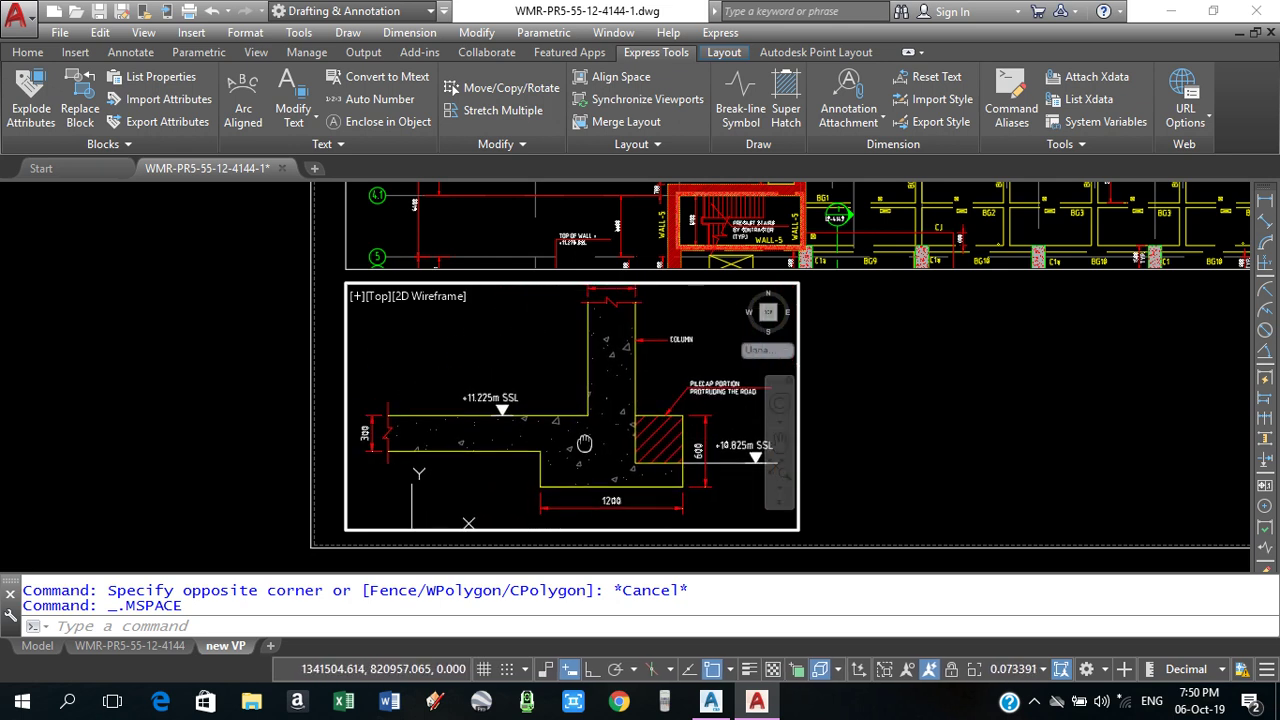
scroll(587, 441, "down", 1)
scroll(627, 375, "down", 1)
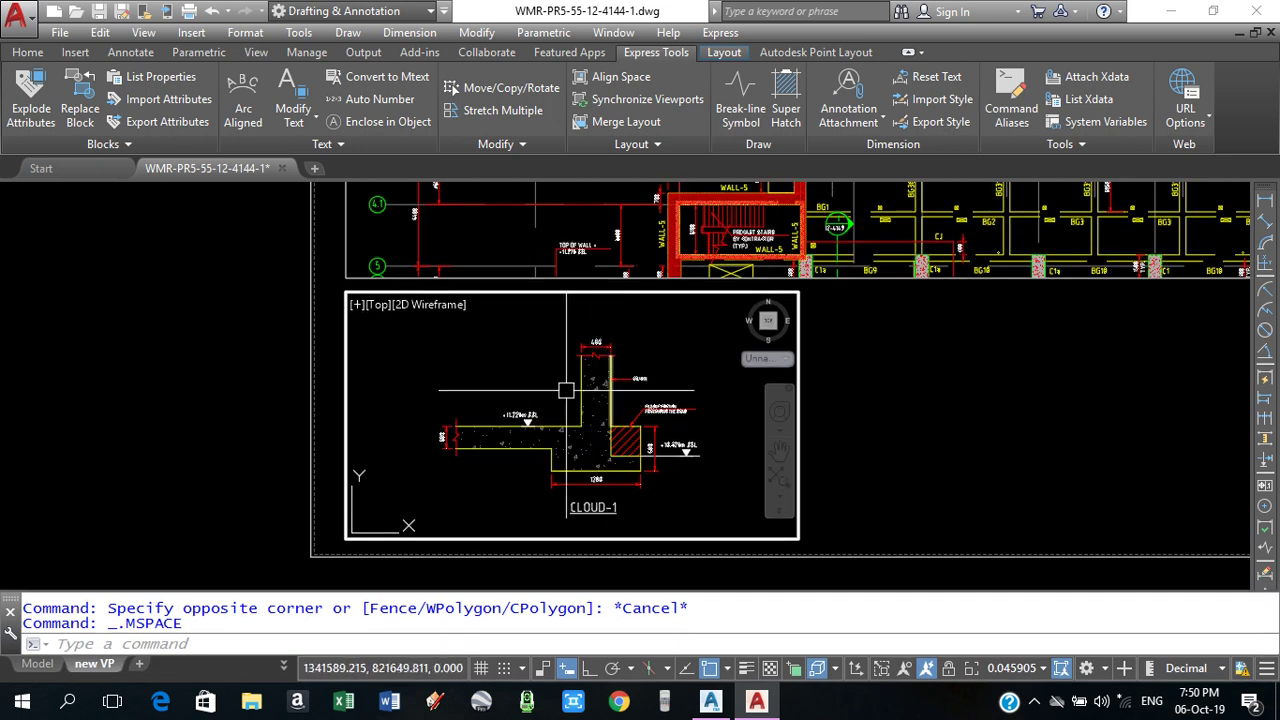
double_click(183, 410)
scroll(183, 410, "down", 2)
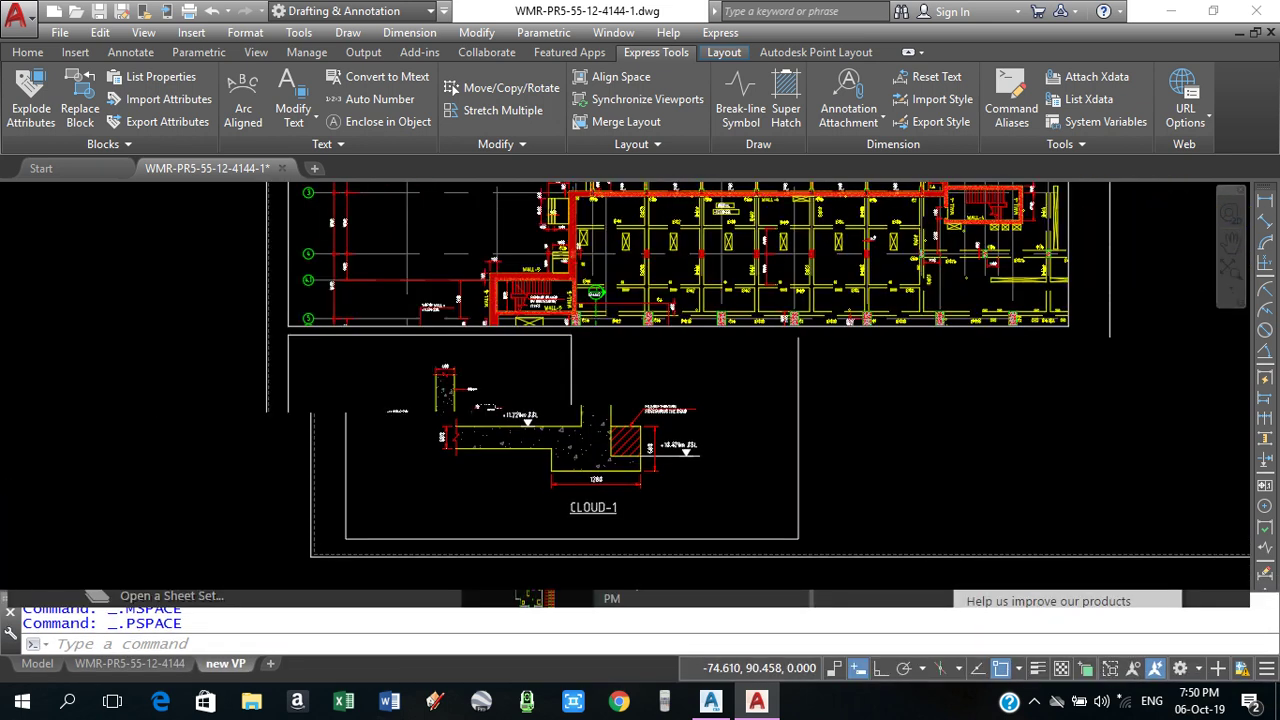
- Set the detail viewport scale to 1:10, after briefly trying 1:50 and 1:20
left_click(573, 431)
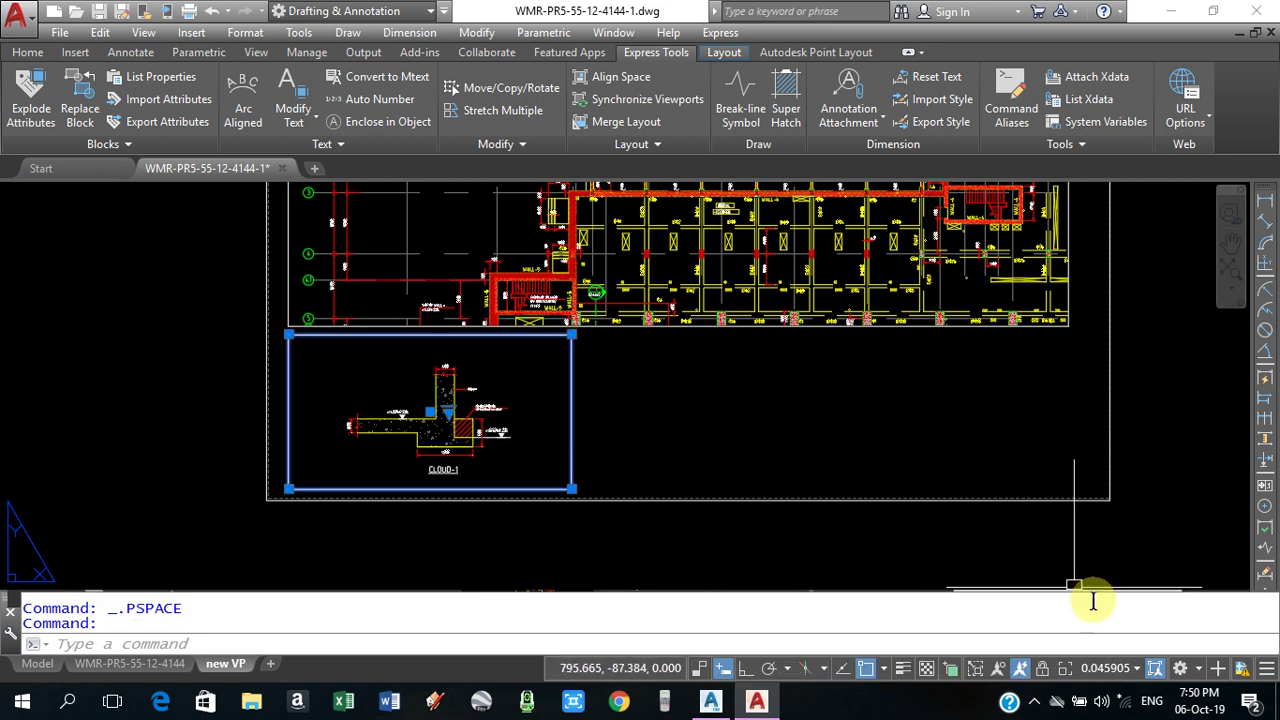
left_click(1136, 668)
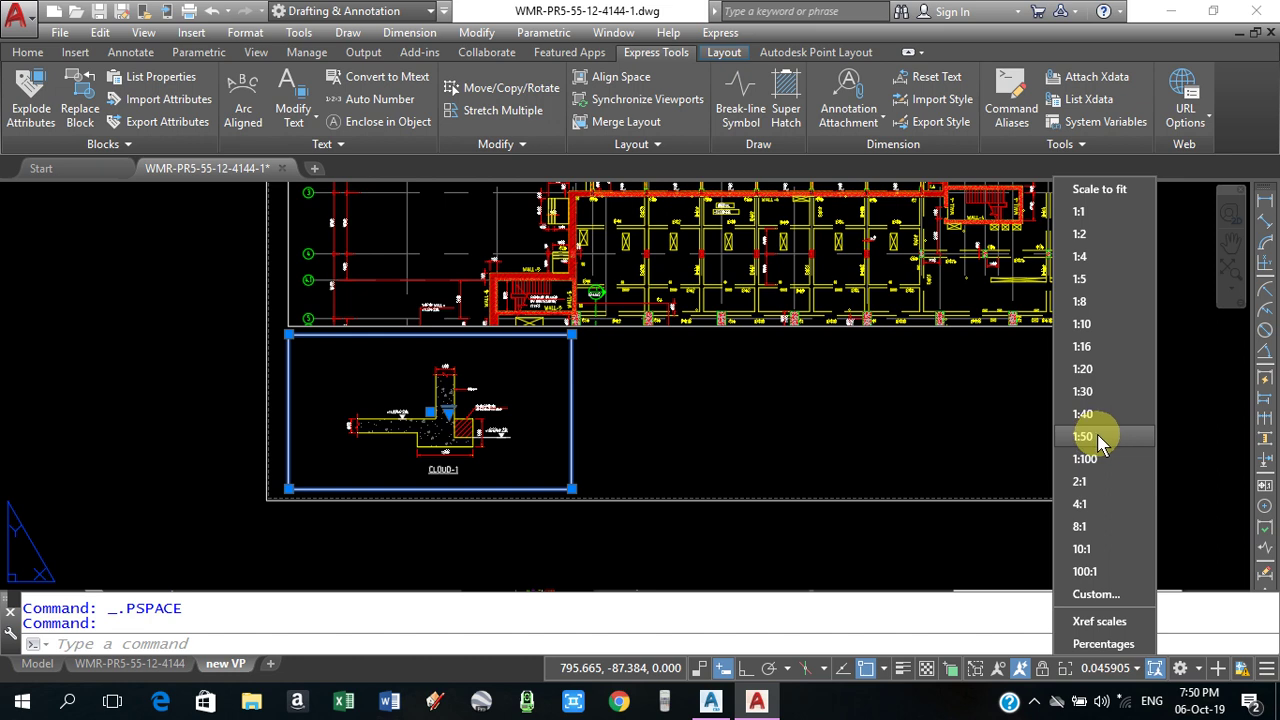
left_click(1097, 437)
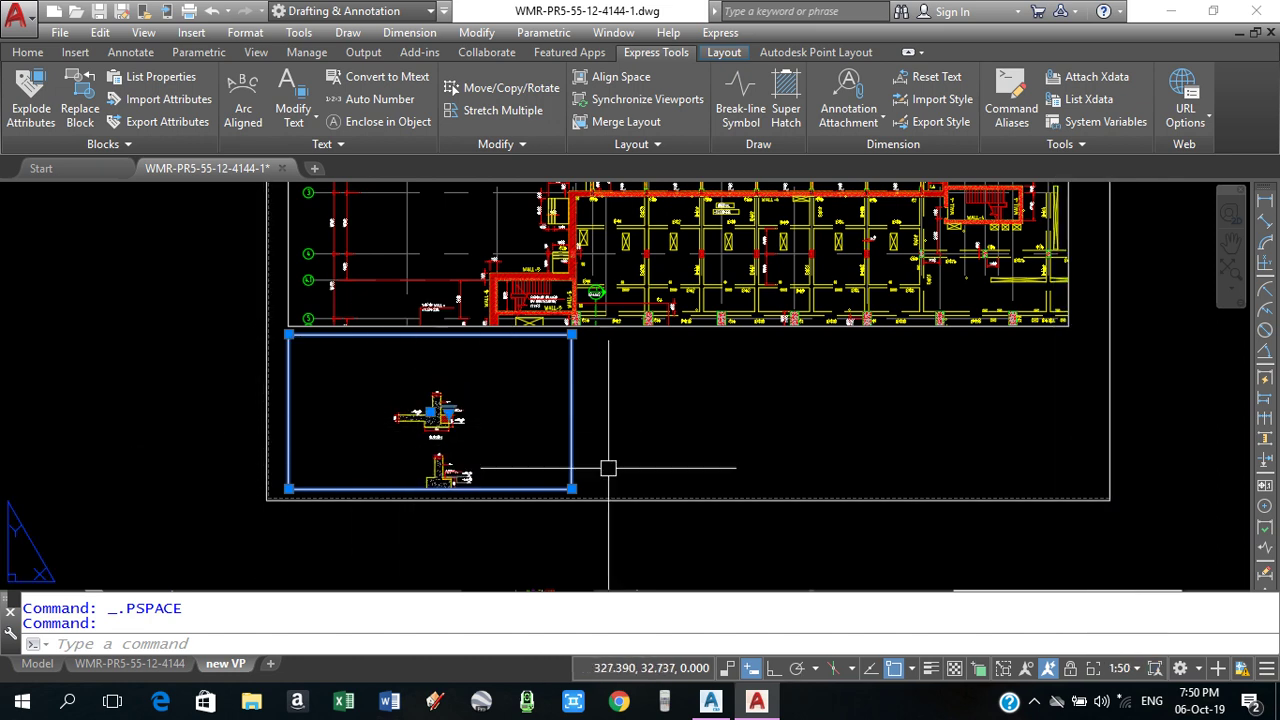
left_click(1139, 671)
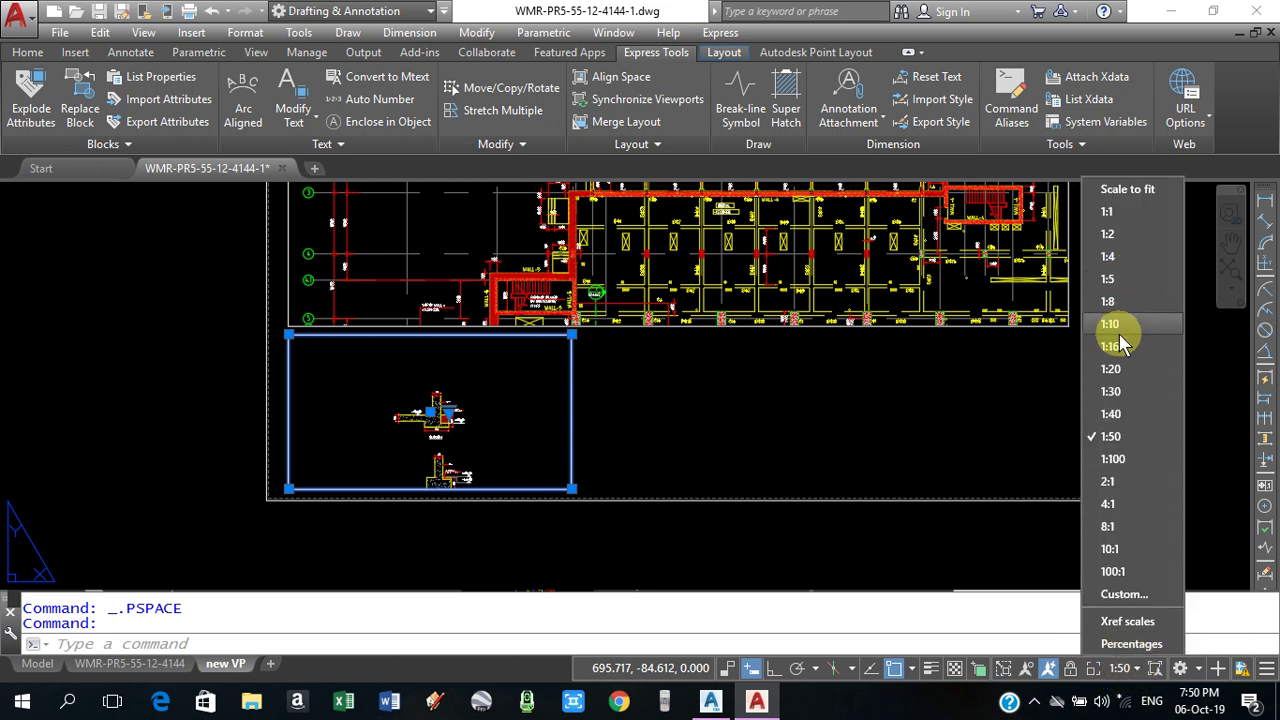
left_click(1119, 368)
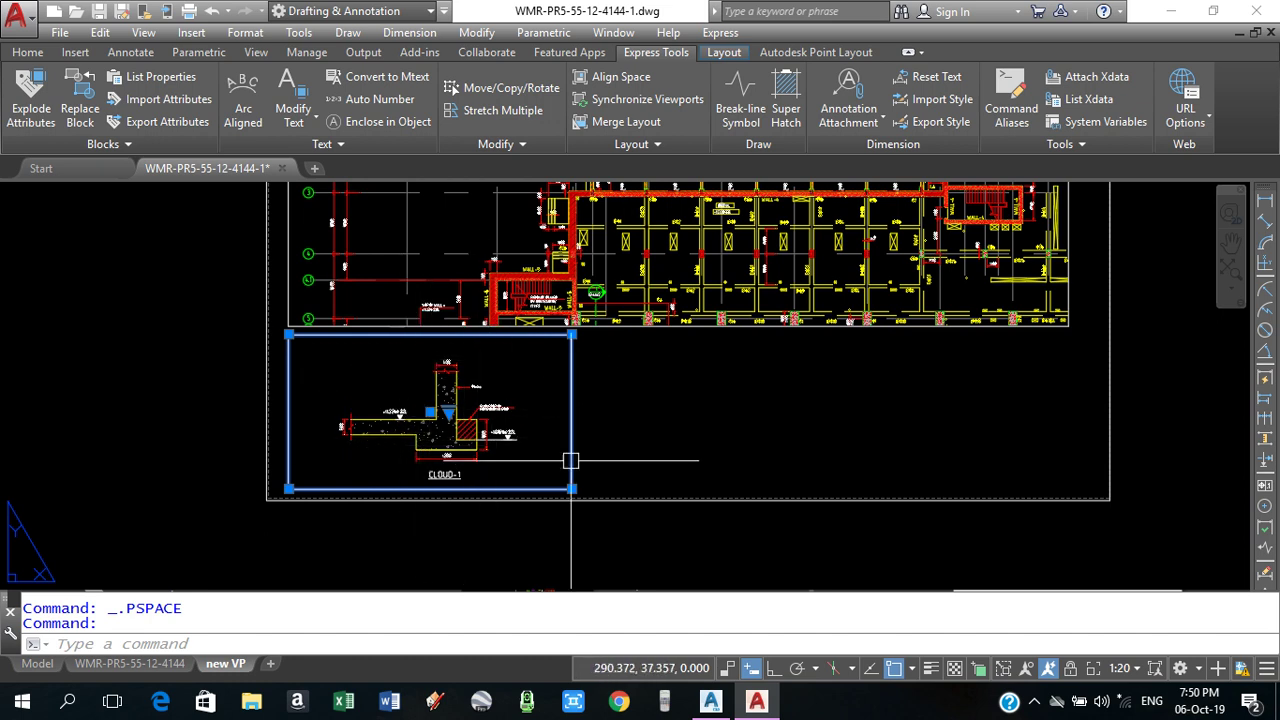
left_click(1140, 668)
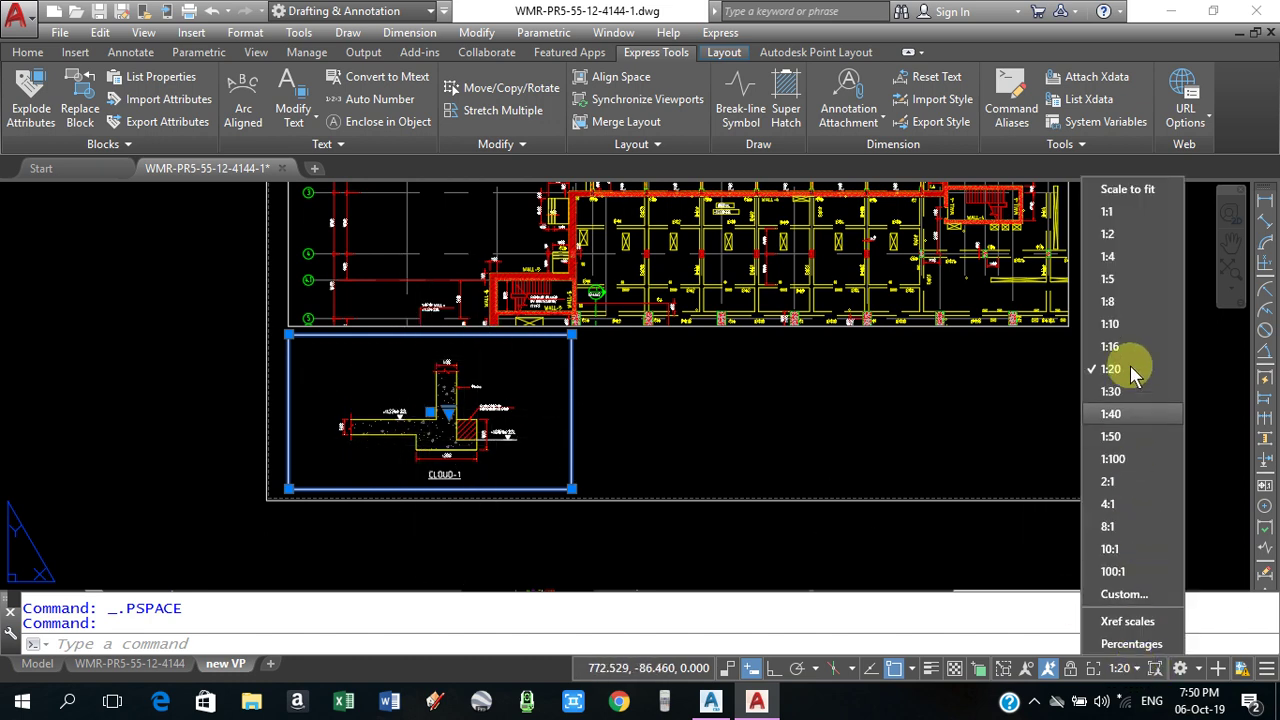
left_click(1115, 324)
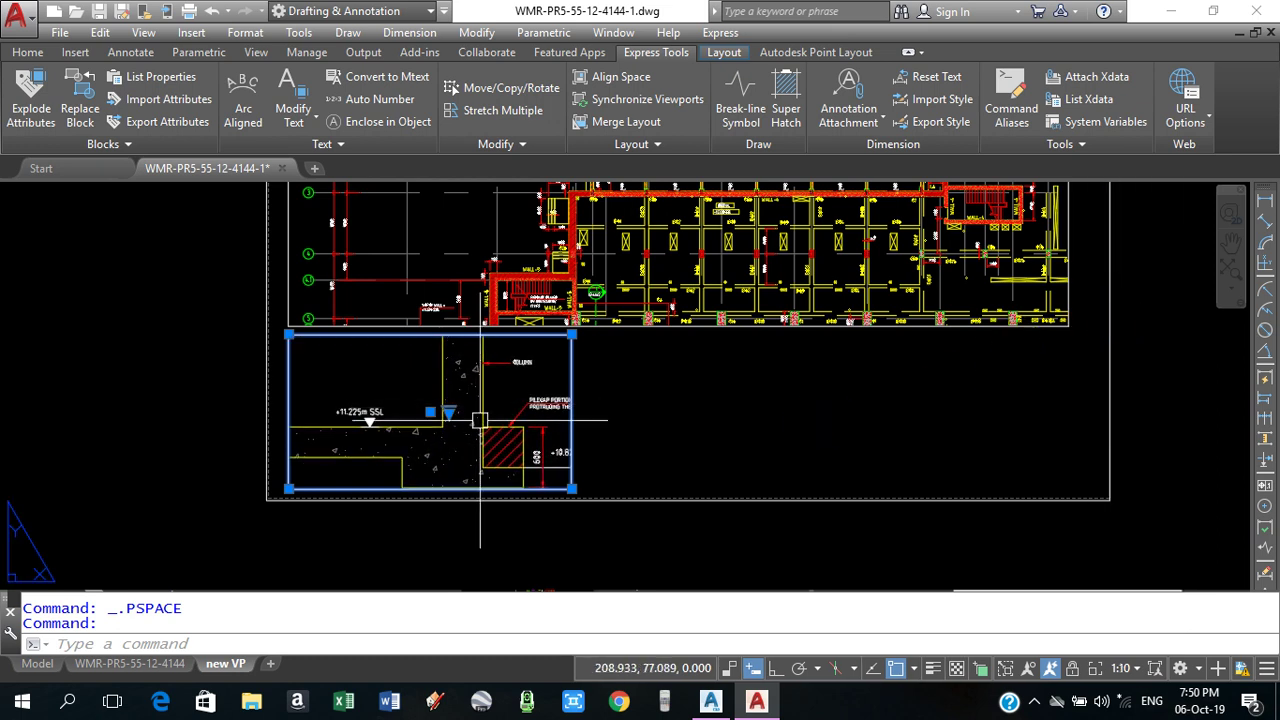
- Recenter the pilecap inside the 1:10 detail viewport, then deselect the viewport
mouse_move(506, 393)
middle_mouse_down()
mouse_move(506, 381)
mouse_move(442, 391)
middle_mouse_up()
double_click(506, 381)
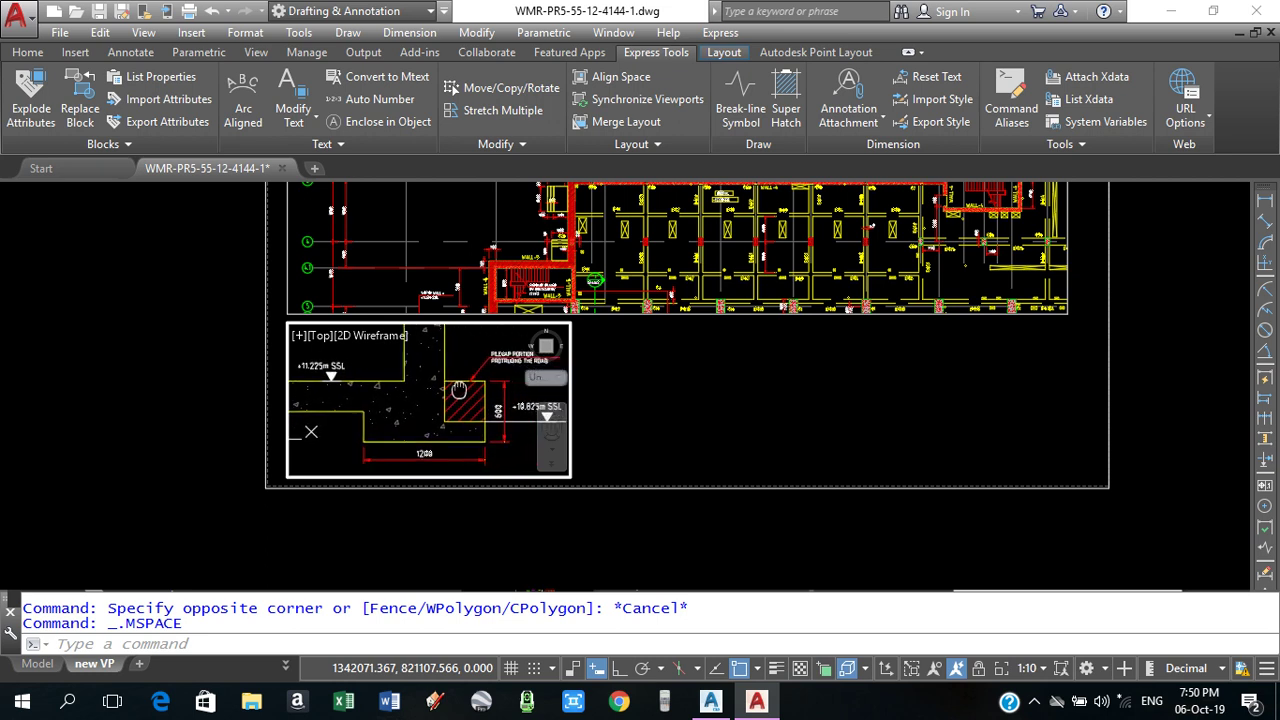
double_click(169, 399)
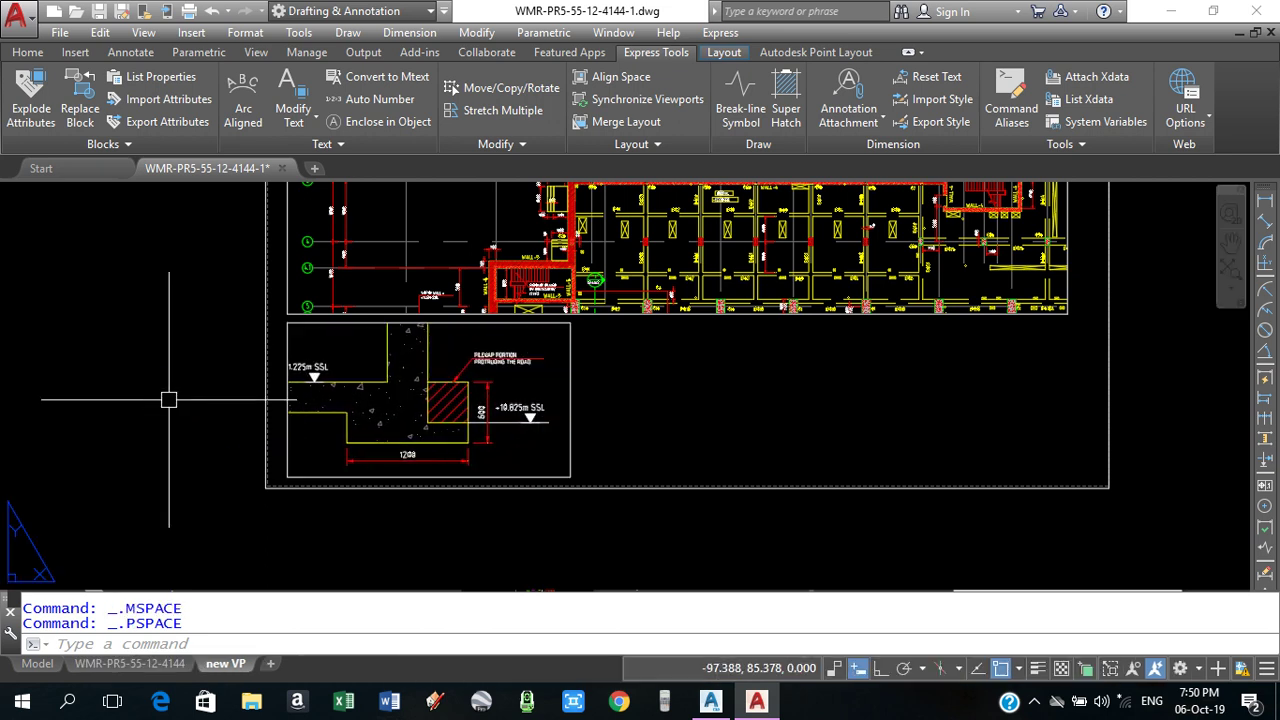
scroll(428, 438, "up", 5)
scroll(428, 438, "down", 5)
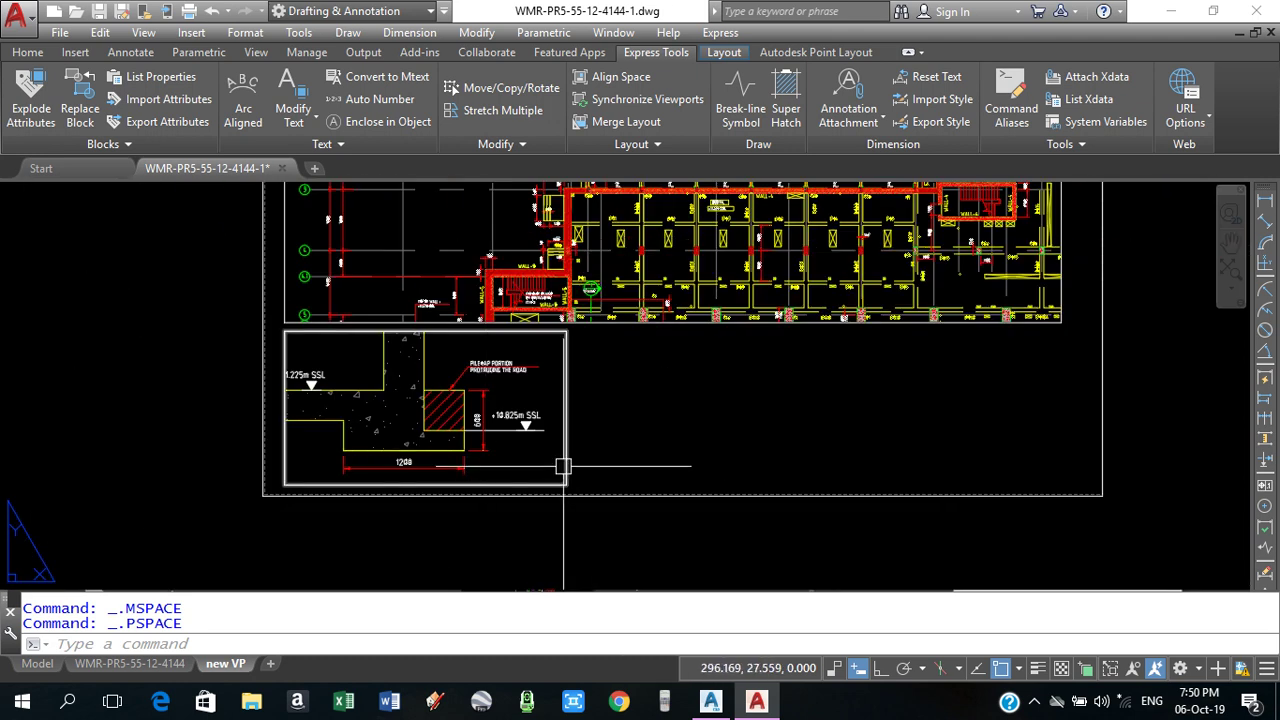
left_click(566, 462)
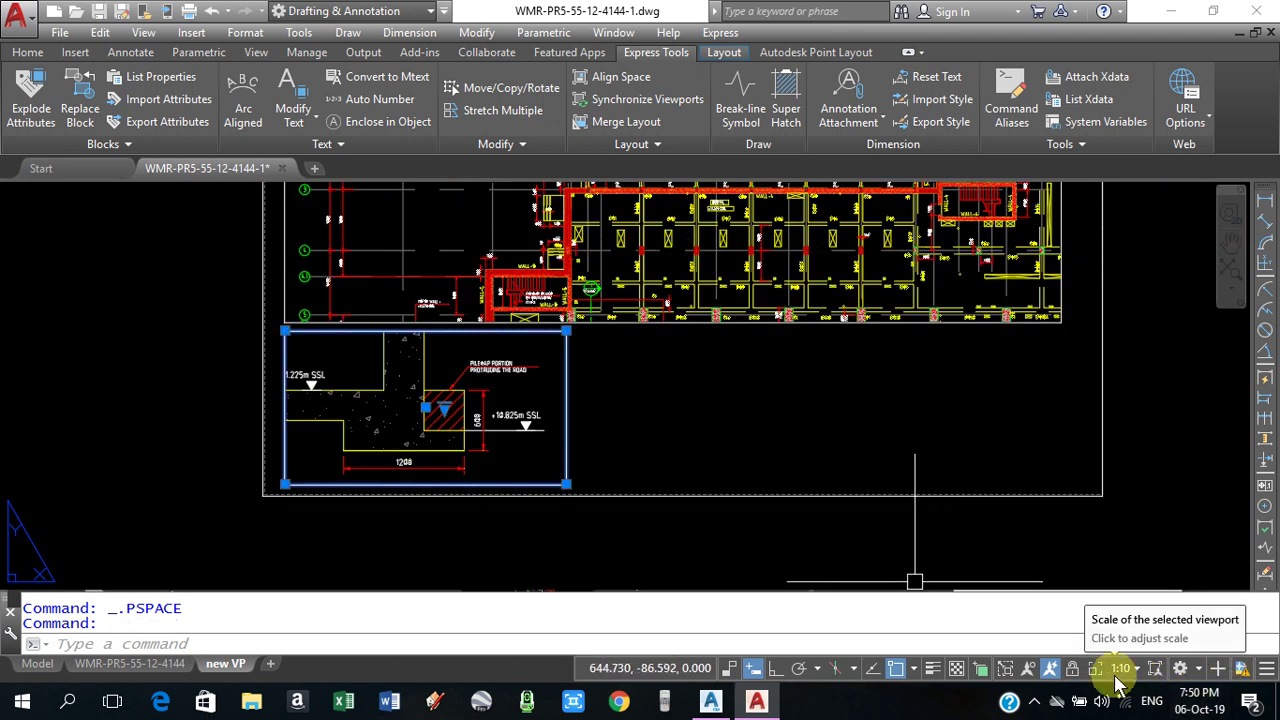
key("Escape")
scroll(440, 377, "down", 3)
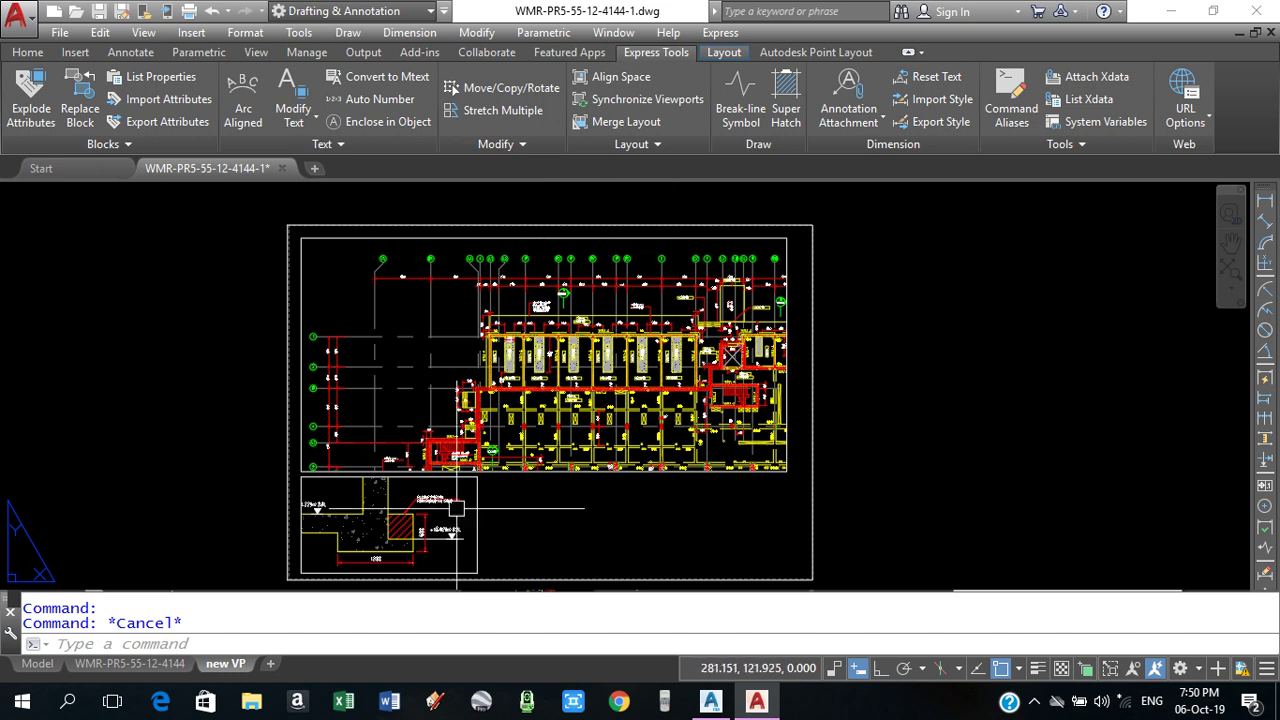
scroll(358, 529, "up", 3)
scroll(394, 523, "down", 1)
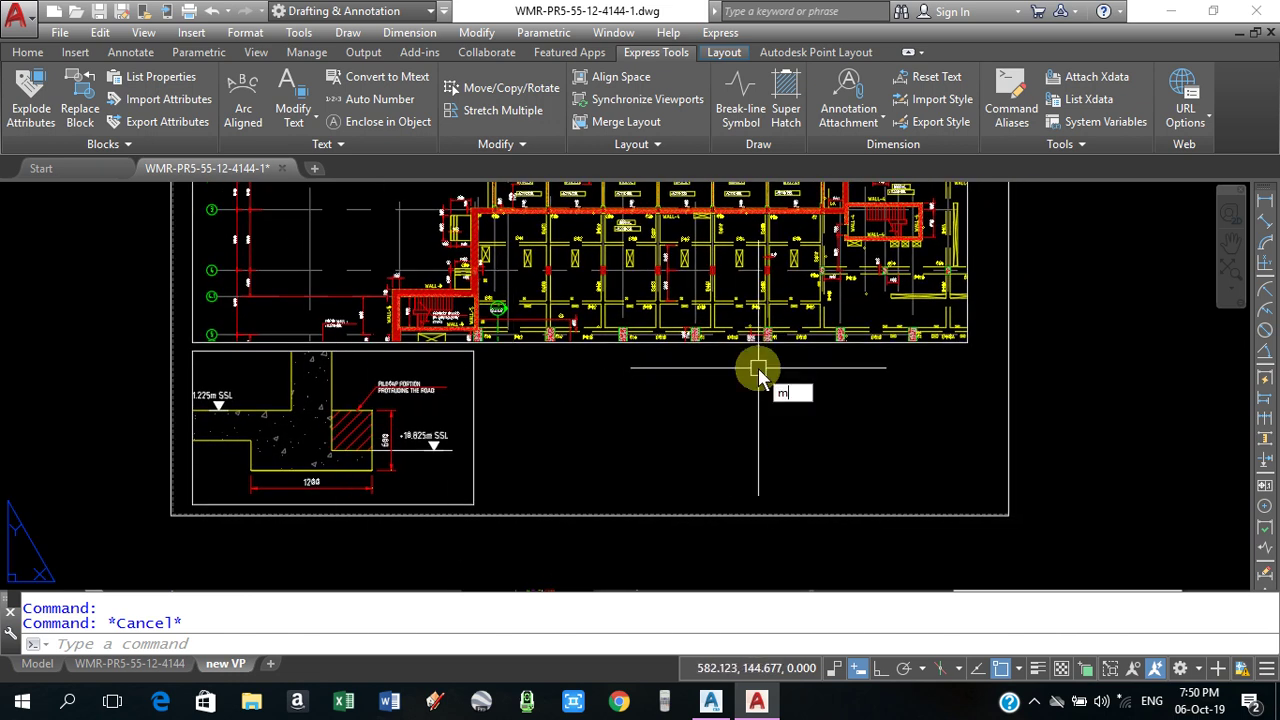
type("MV")
- Create a third viewport to the right of the detail viewport by picking two corners
key("Return")
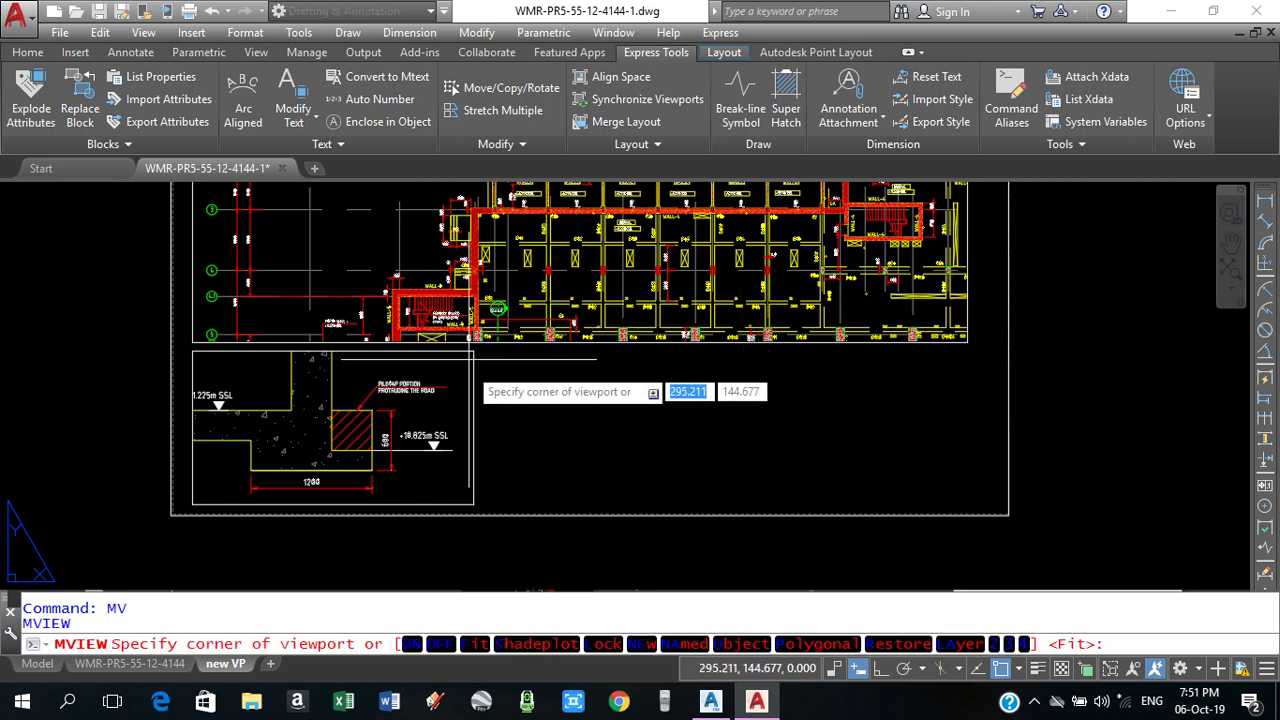
scroll(498, 350, "up", 3)
left_click(498, 347)
scroll(498, 347, "down", 3)
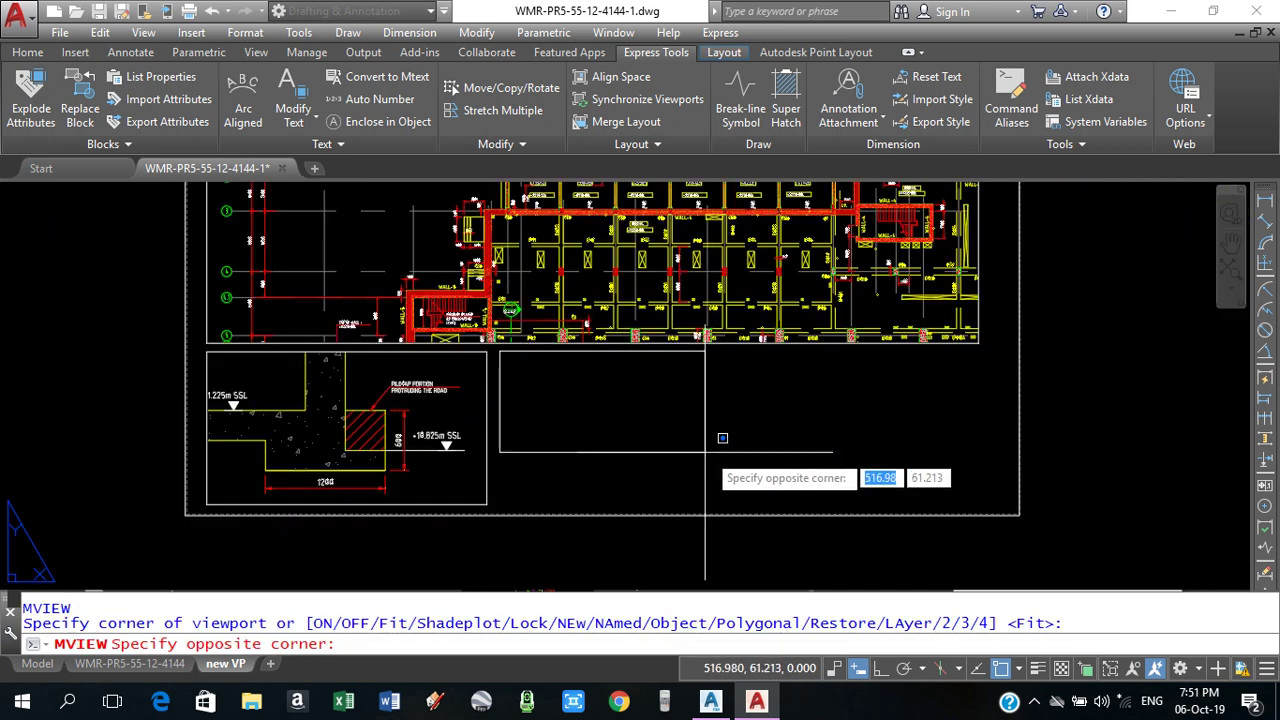
scroll(870, 505, "up", 2)
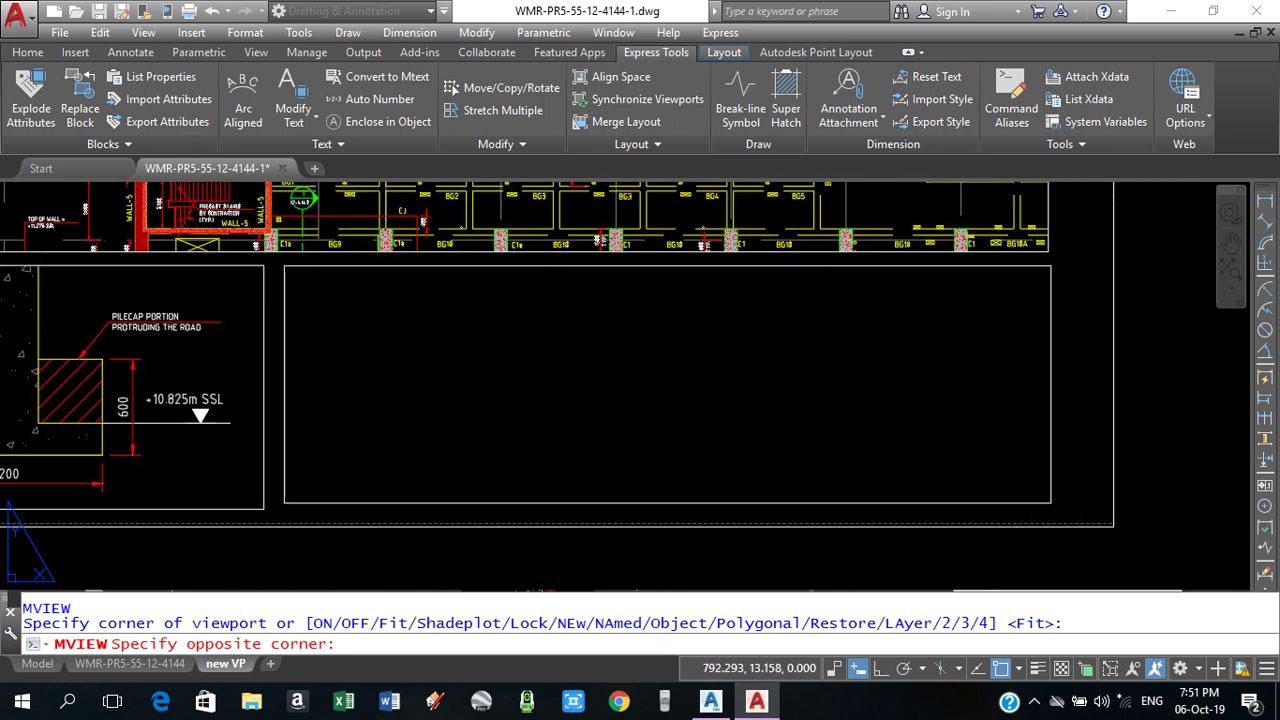
left_click(1051, 503)
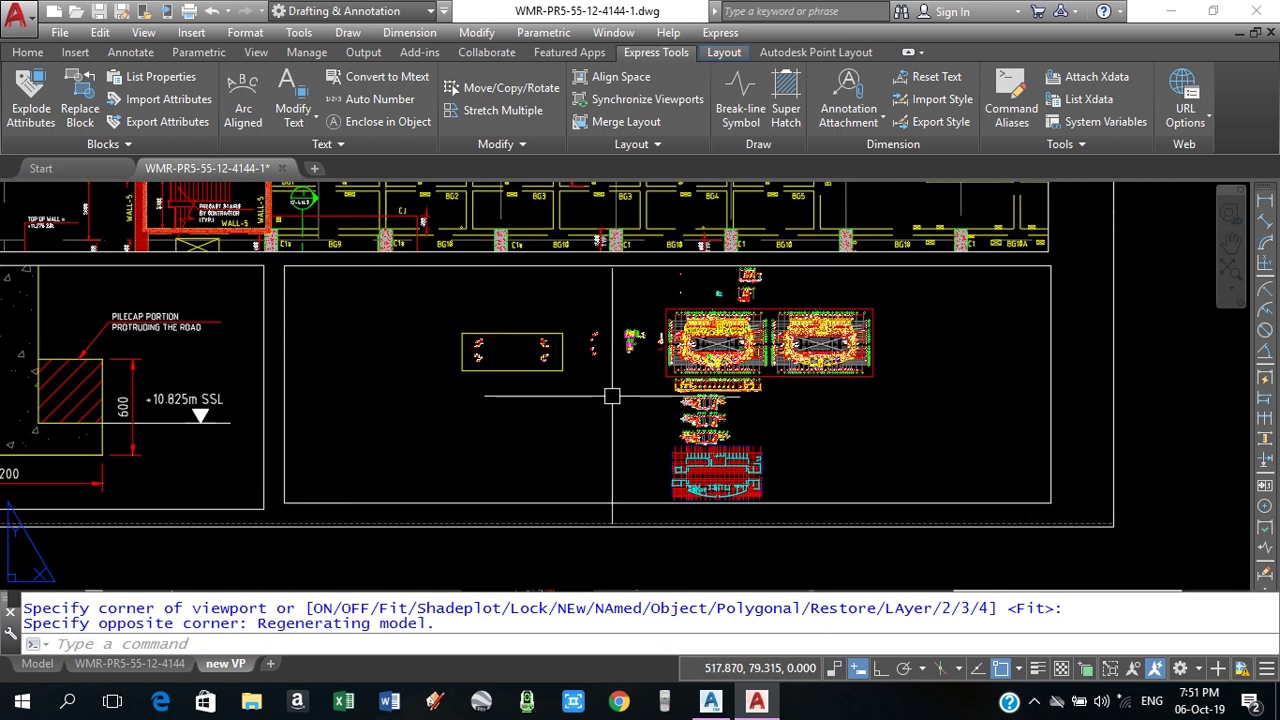
- Zoom and pan inside the lower-right viewport to center the basement section drawing
double_click(780, 429)
scroll(780, 429, "up", 2)
scroll(790, 429, "up", 2)
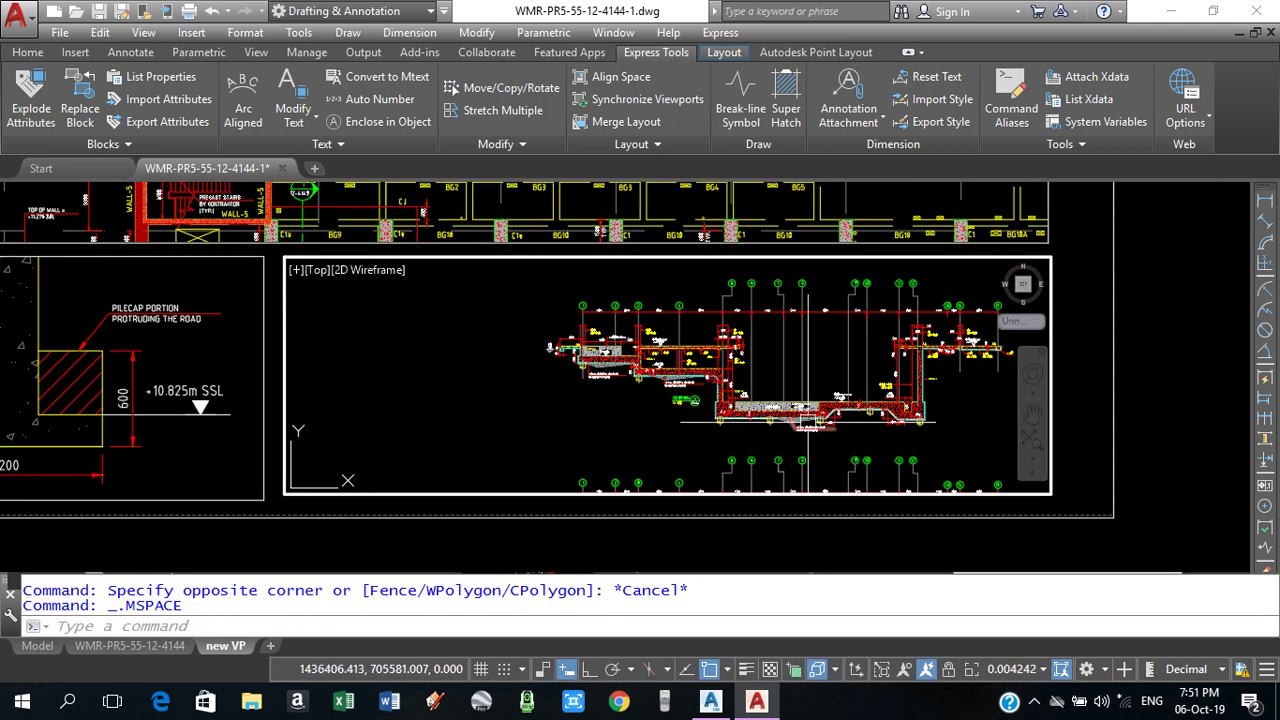
scroll(836, 430, "up", 2)
scroll(836, 430, "up", 1)
scroll(805, 420, "up", 1)
scroll(775, 410, "up", 1)
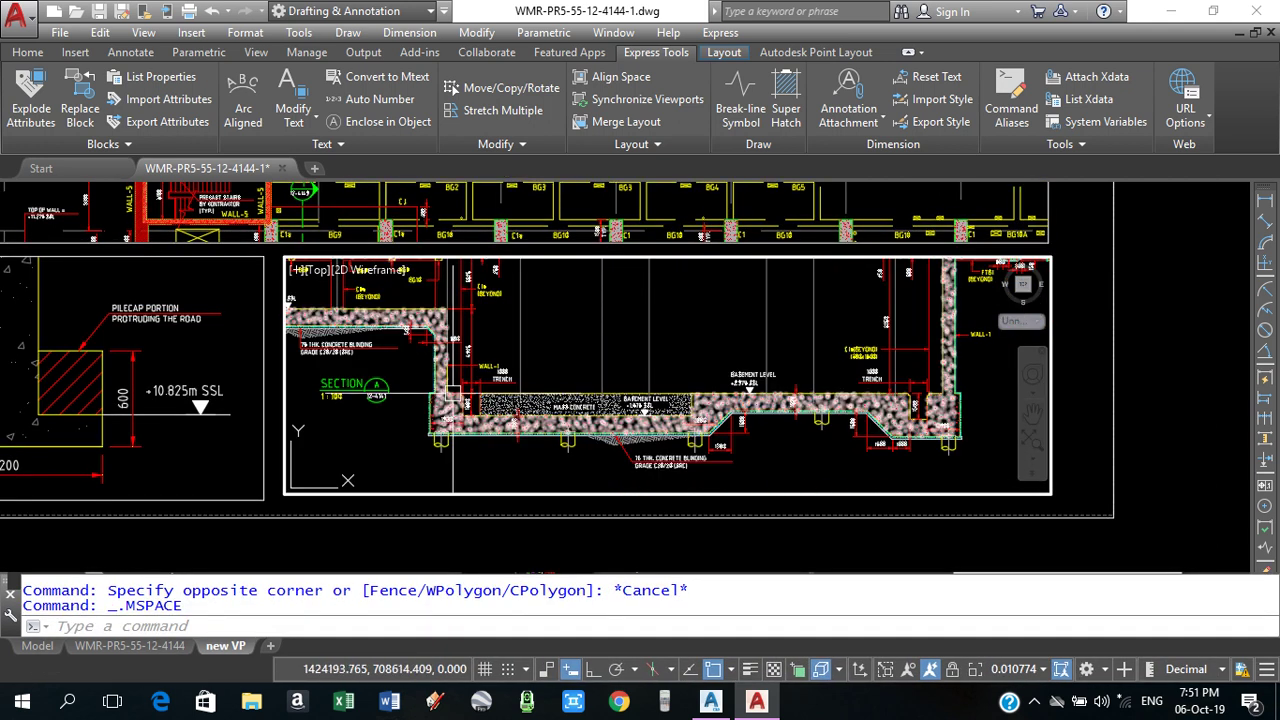
scroll(775, 410, "up", 2)
scroll(740, 400, "up", 3)
scroll(690, 390, "down", 2)
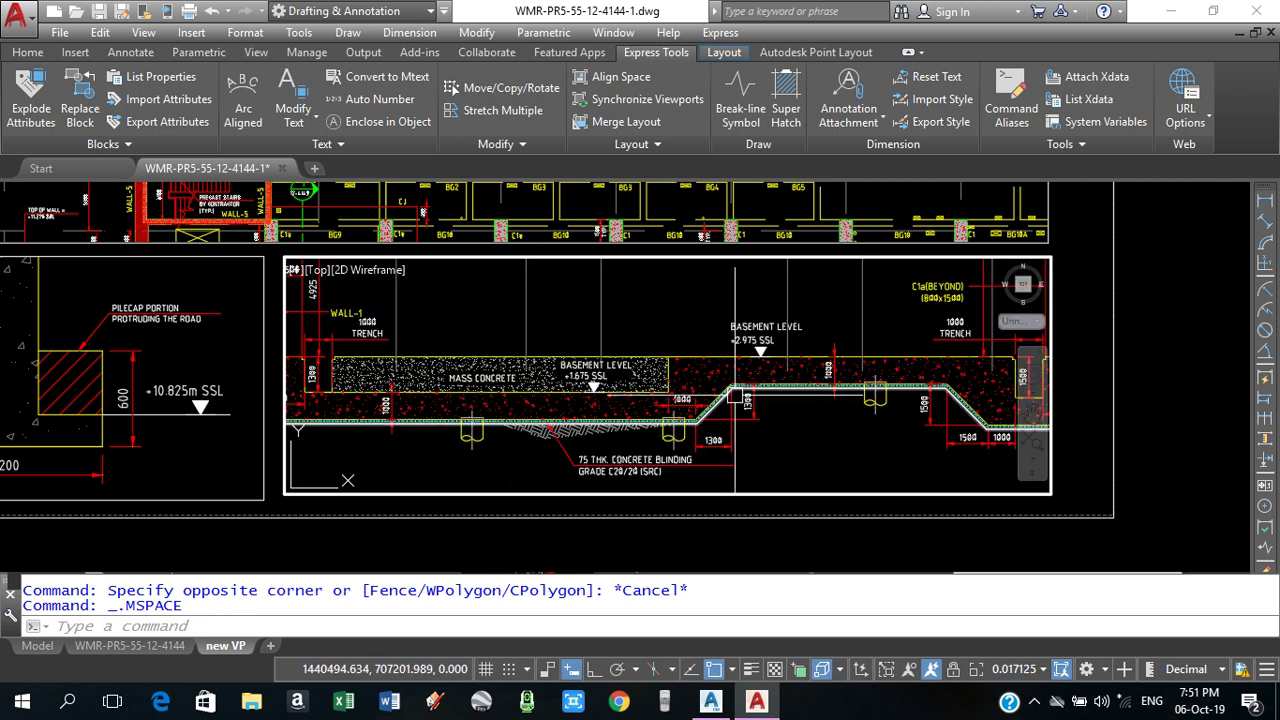
scroll(649, 378, "down", 1)
scroll(649, 378, "down", 1)
scroll(649, 378, "down", 2)
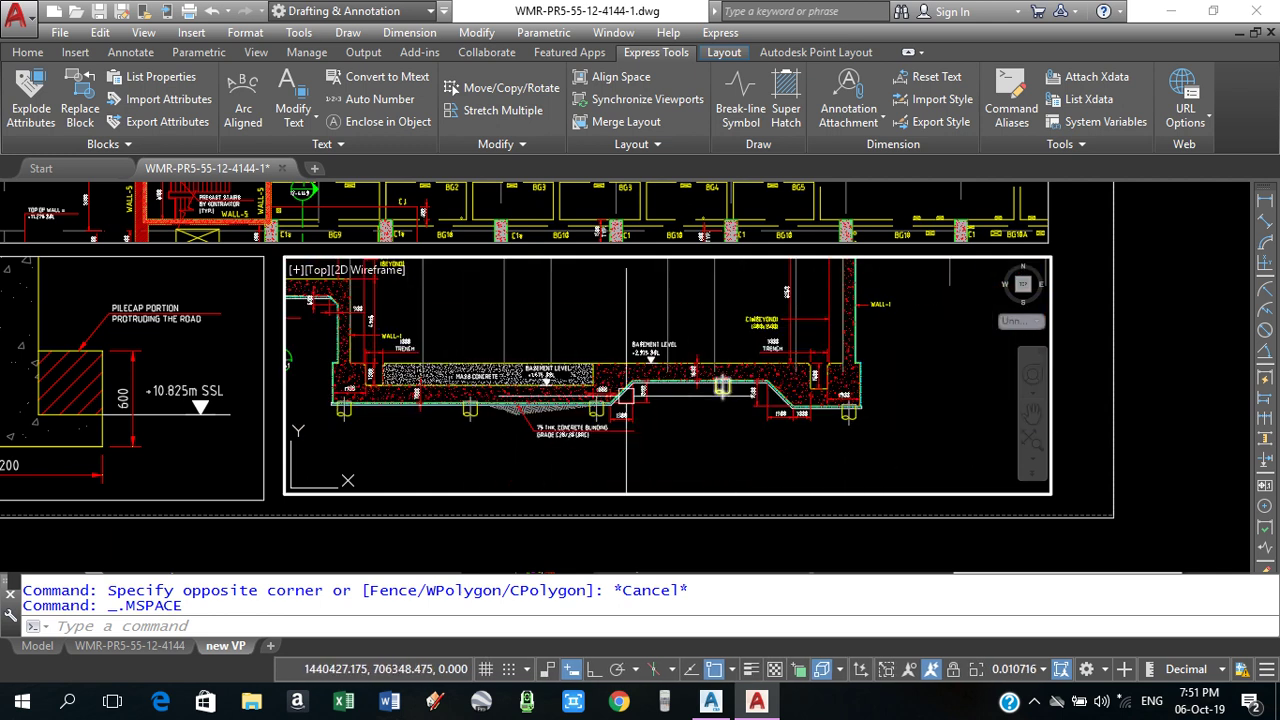
middle_click_drag(573, 356, 672, 396)
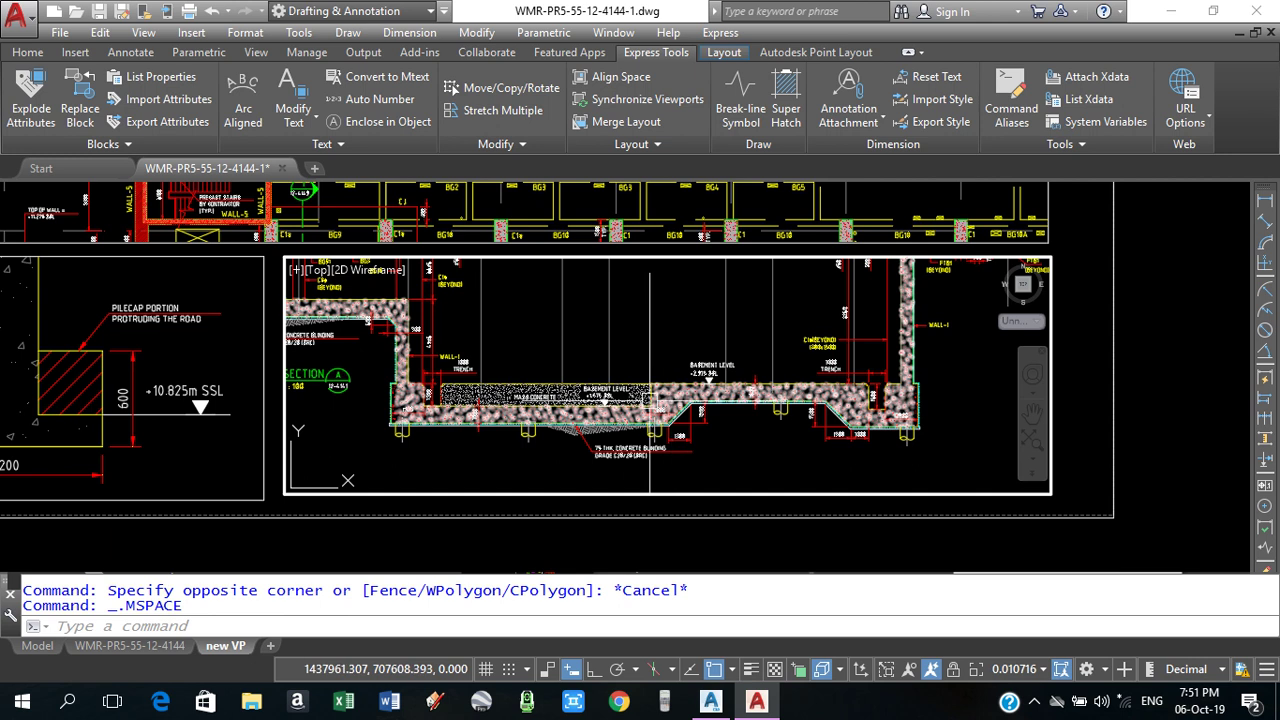
- Set the section viewport scale to 1:50, then change it to 1:100
double_click(1158, 366)
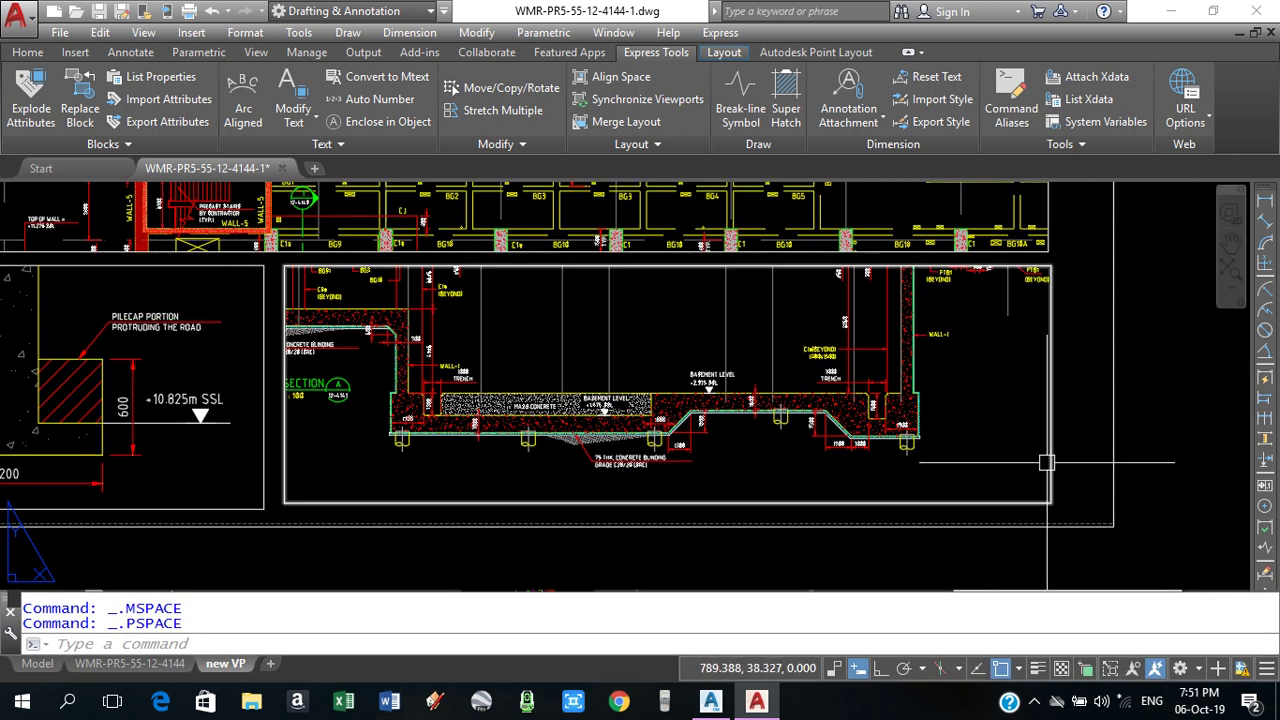
left_click(1056, 461)
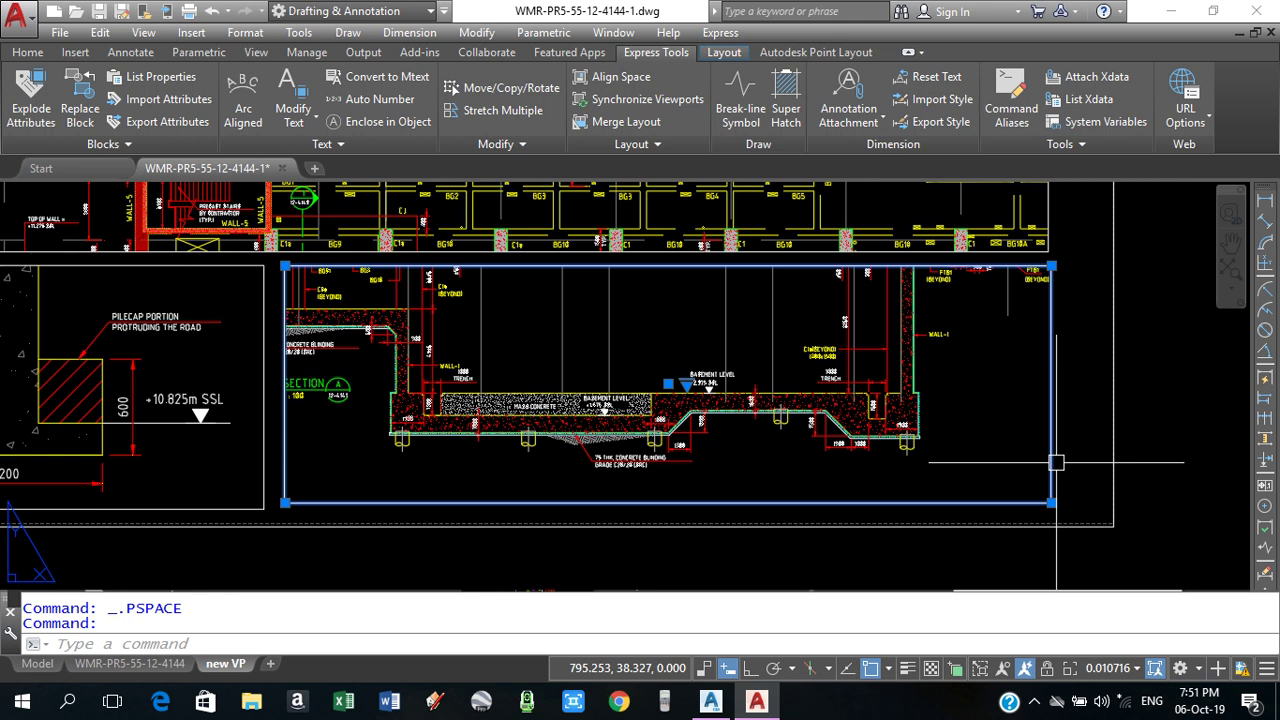
left_click(1134, 668)
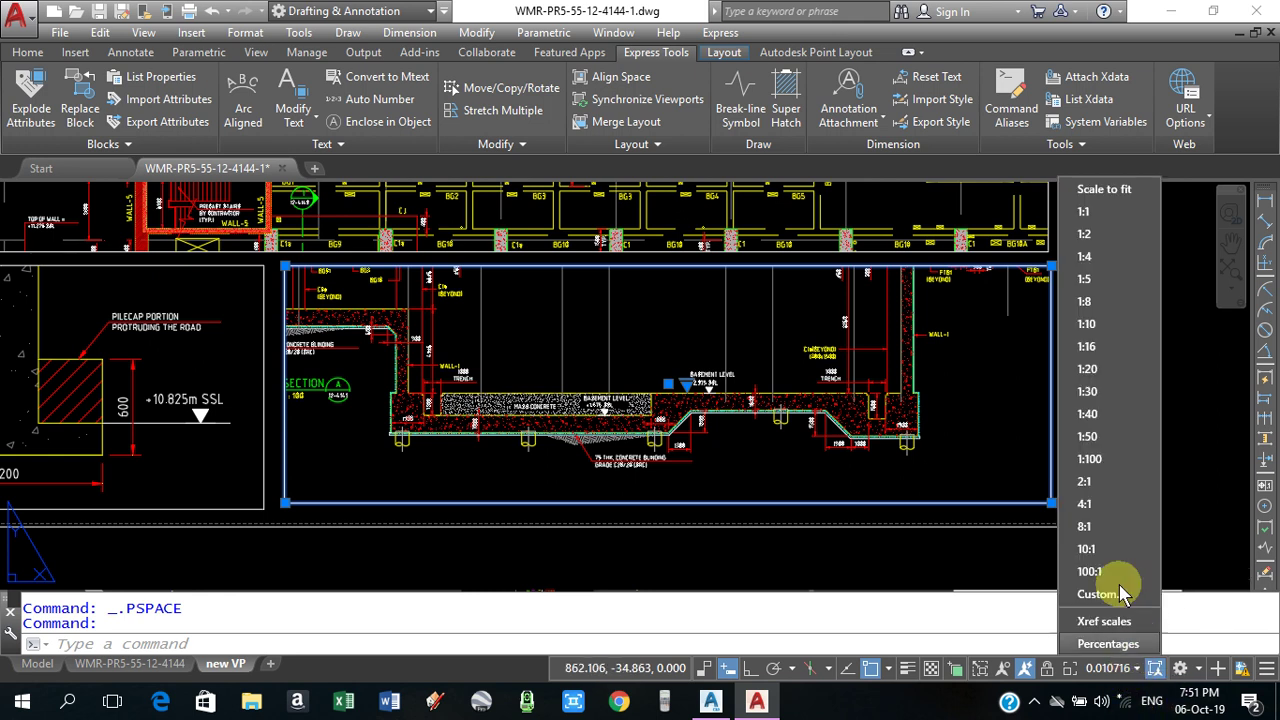
left_click(1091, 438)
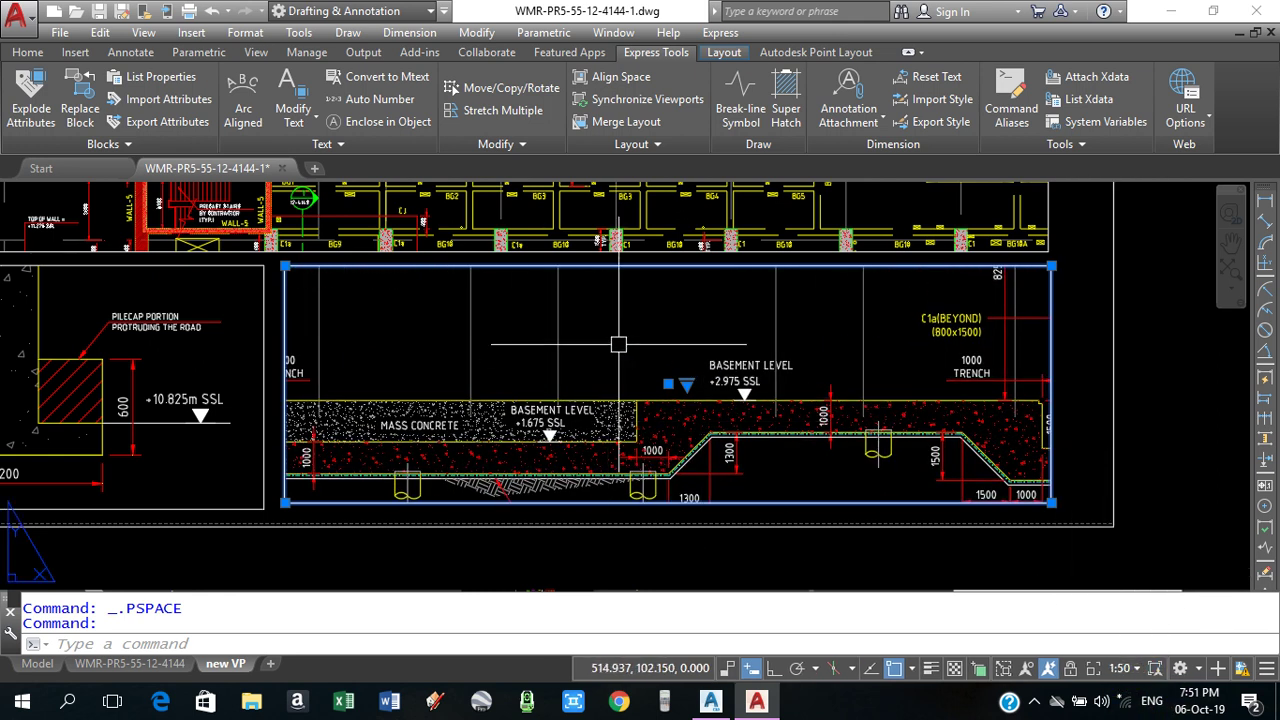
left_click(1136, 669)
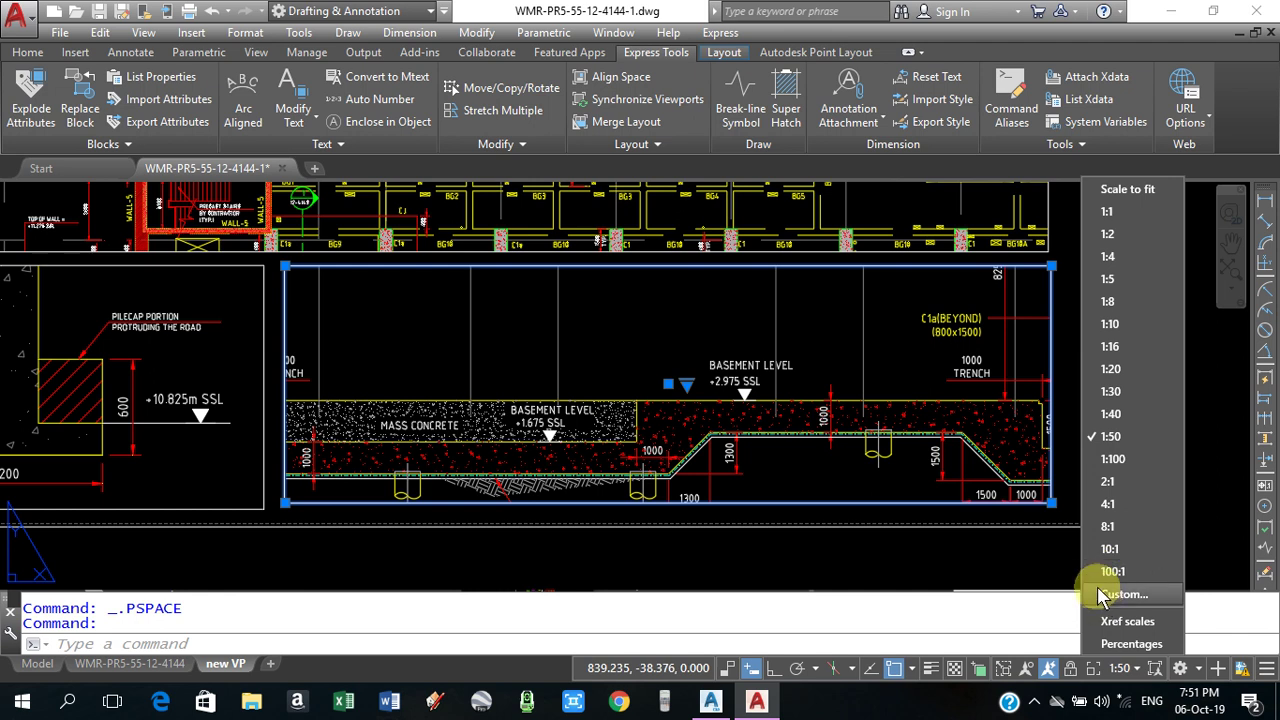
left_click(1113, 459)
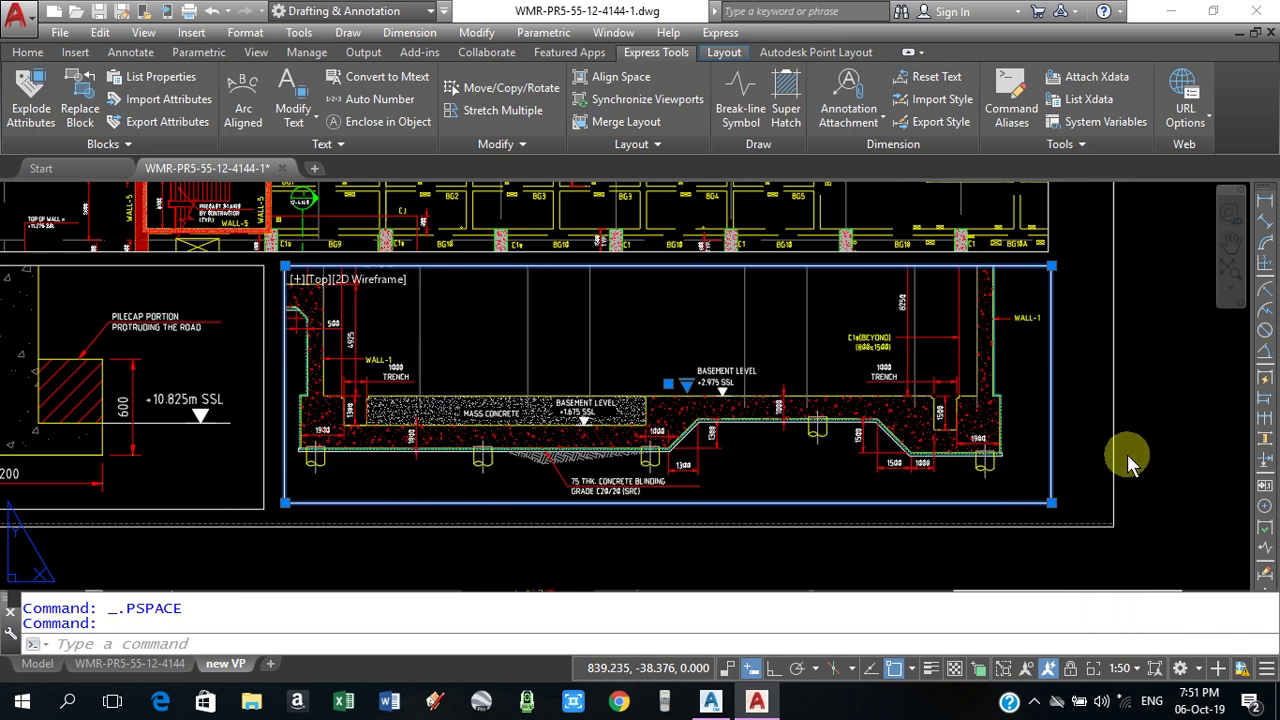
- Deselect, then reselect the section viewport and bring up its viewport scale list
middle_click_drag(752, 343, 755, 361)
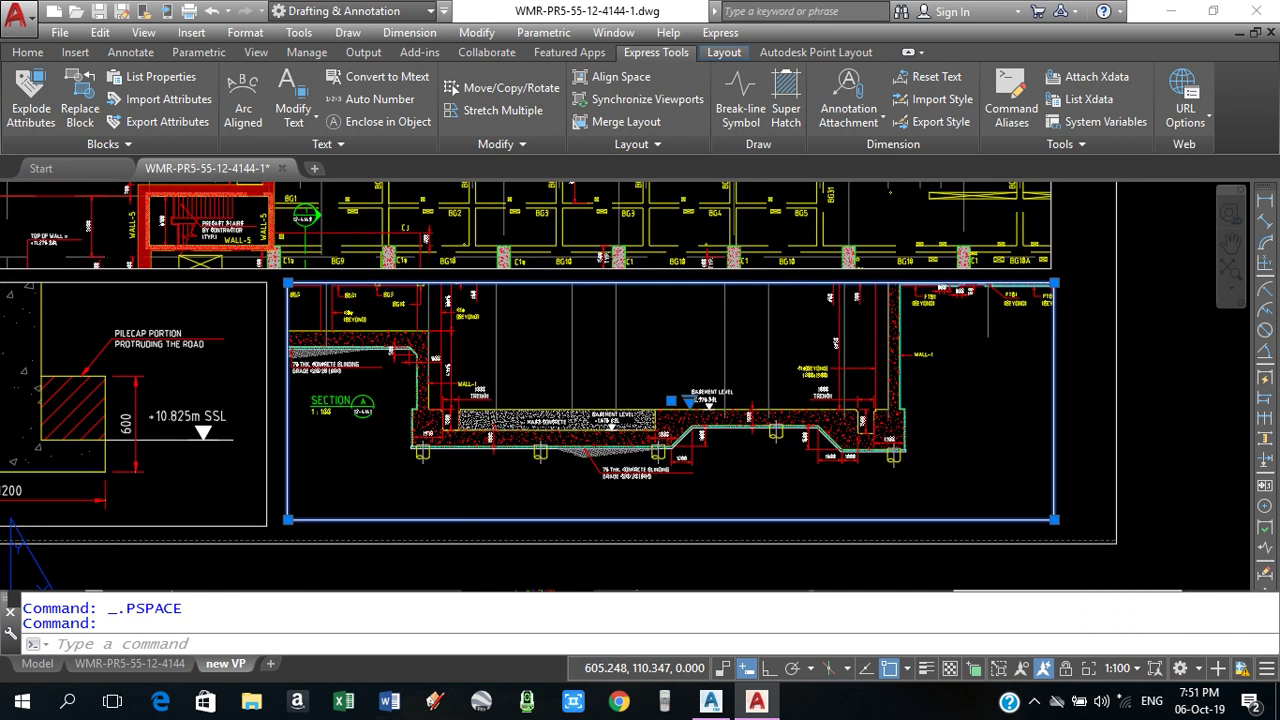
key("Escape")
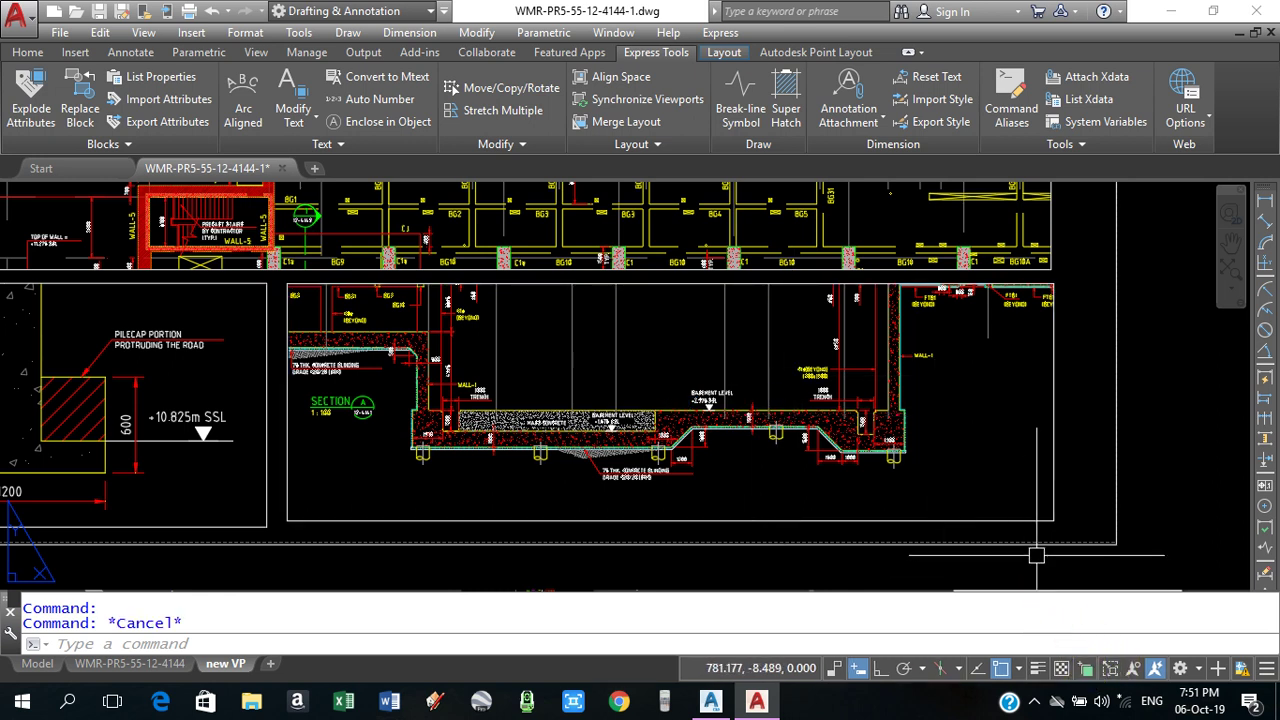
left_click(995, 519)
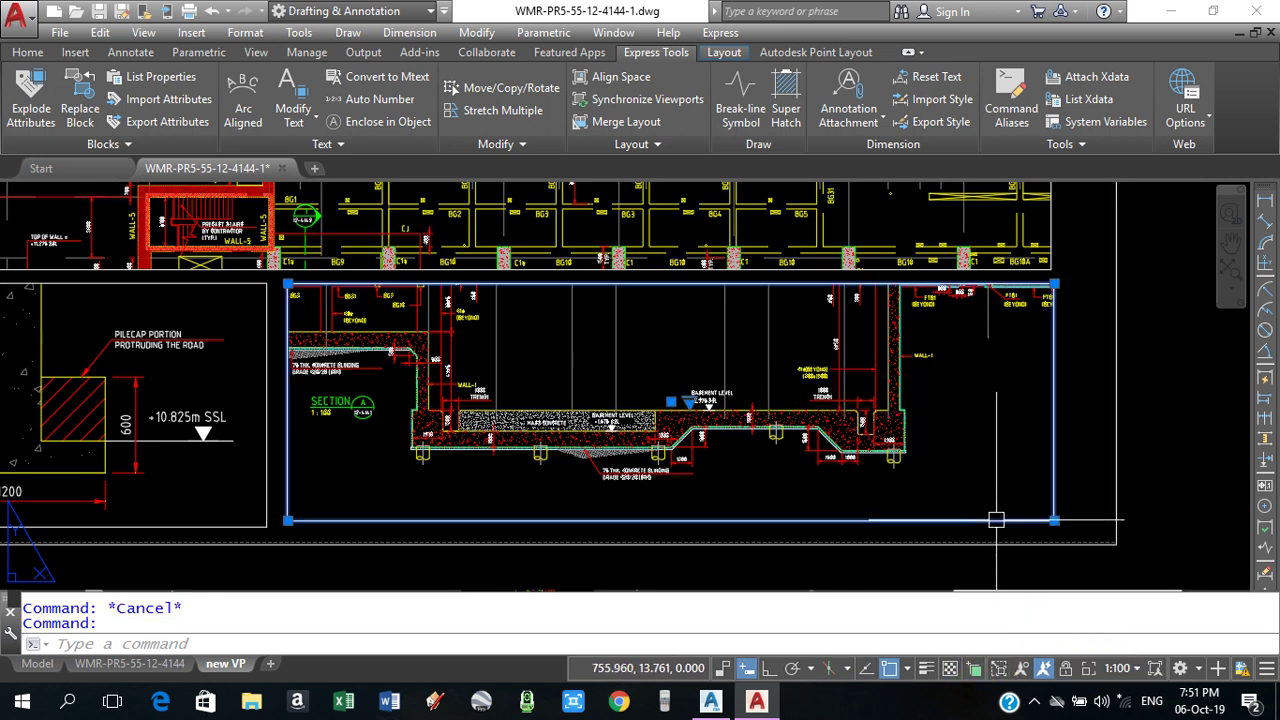
left_click(1137, 669)
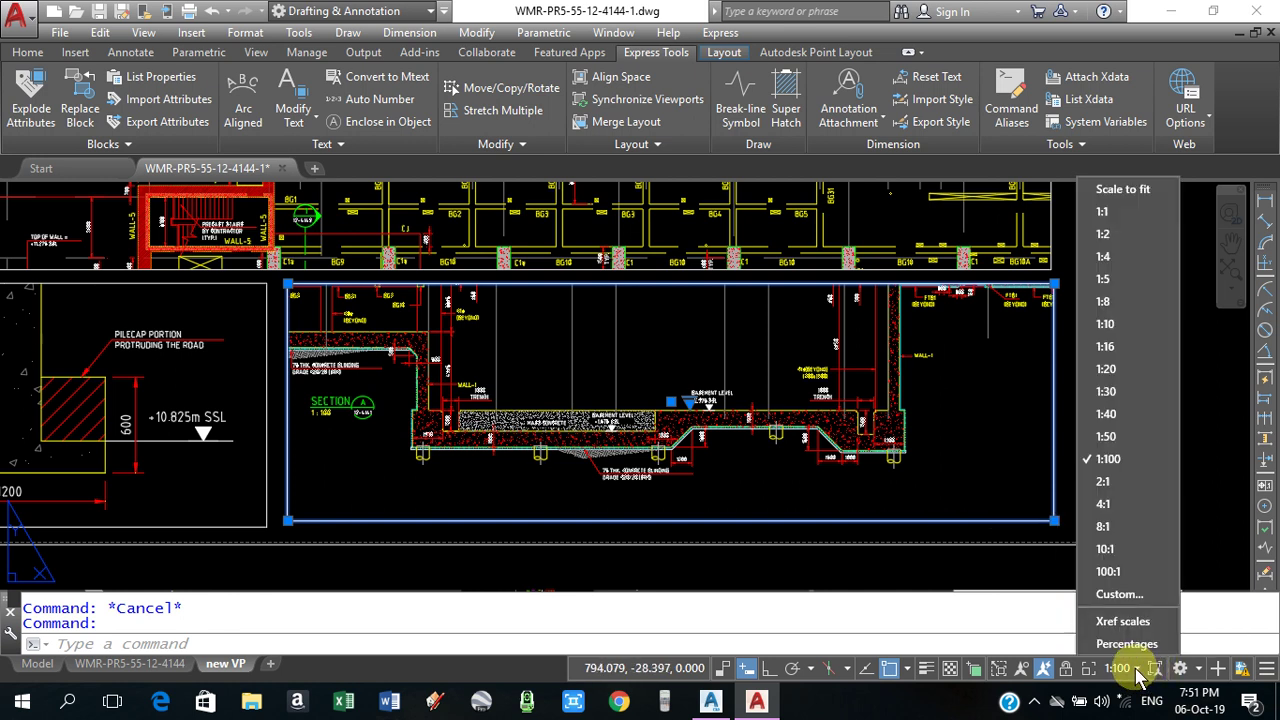
- Add a custom 1:75 scale (1 paper unit = 75 drawing units) to the drawing scale list
left_click(1120, 596)
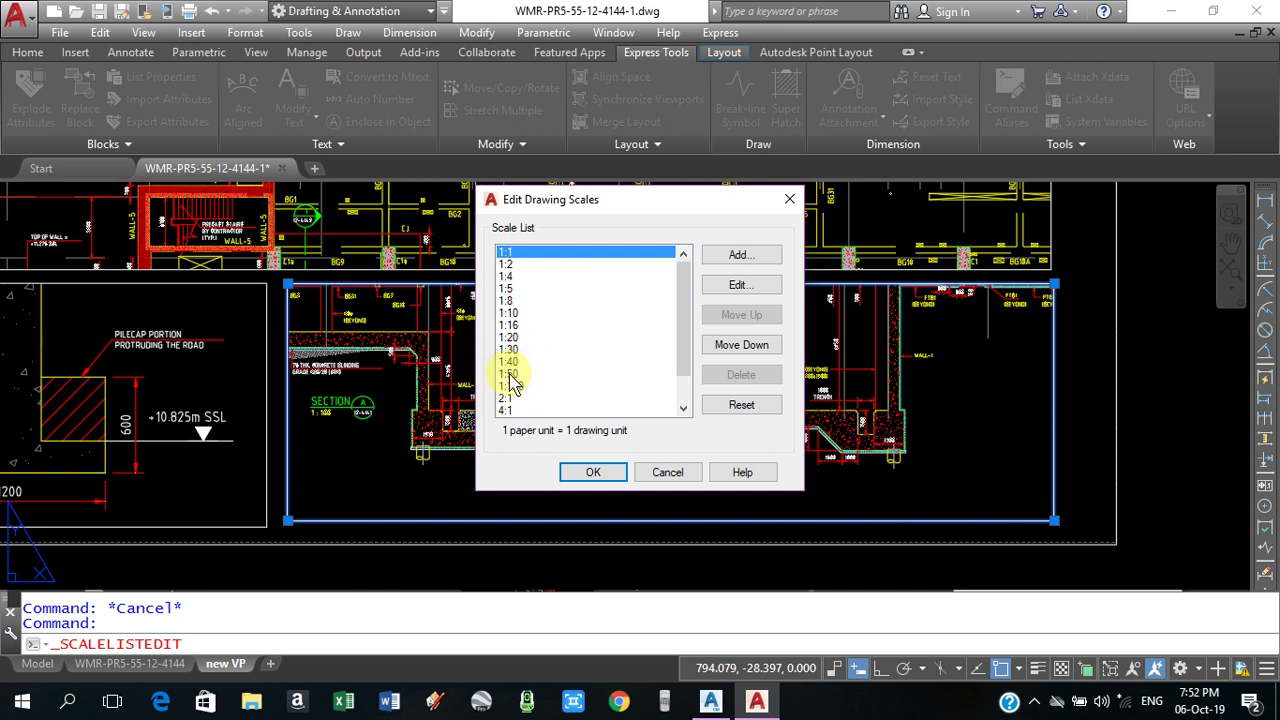
left_click(738, 258)
type("75")
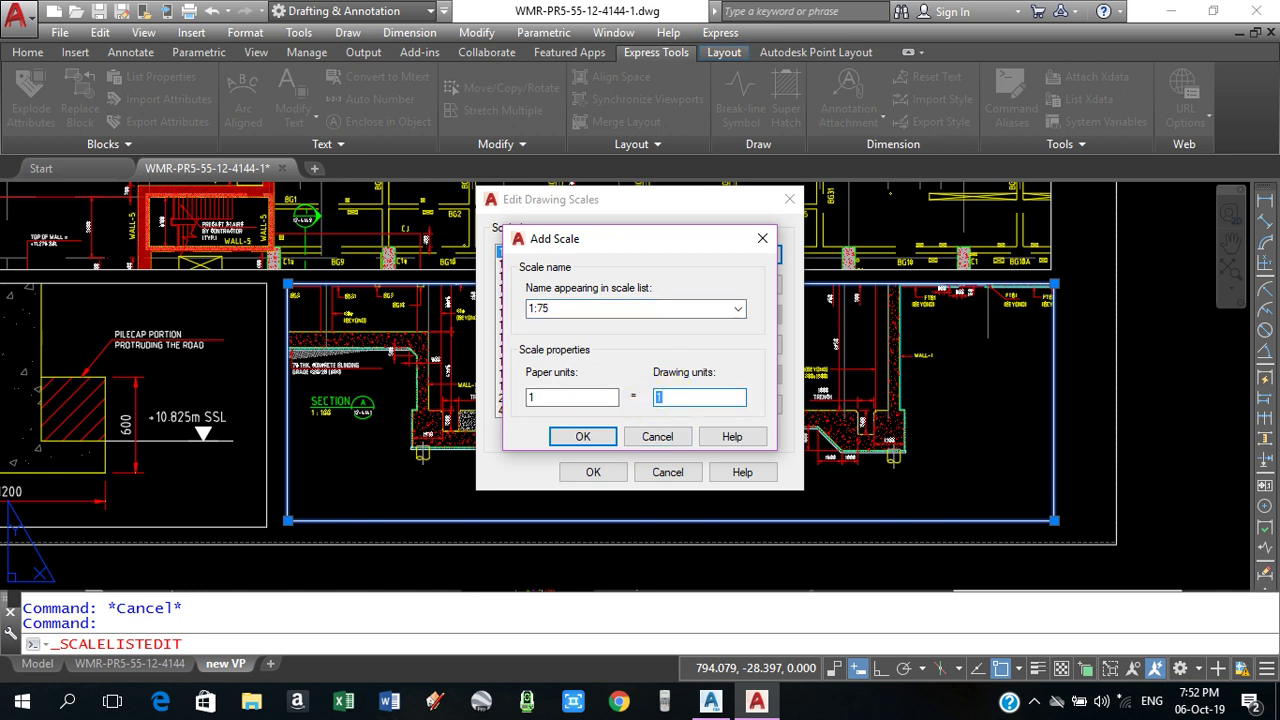
left_click(583, 437)
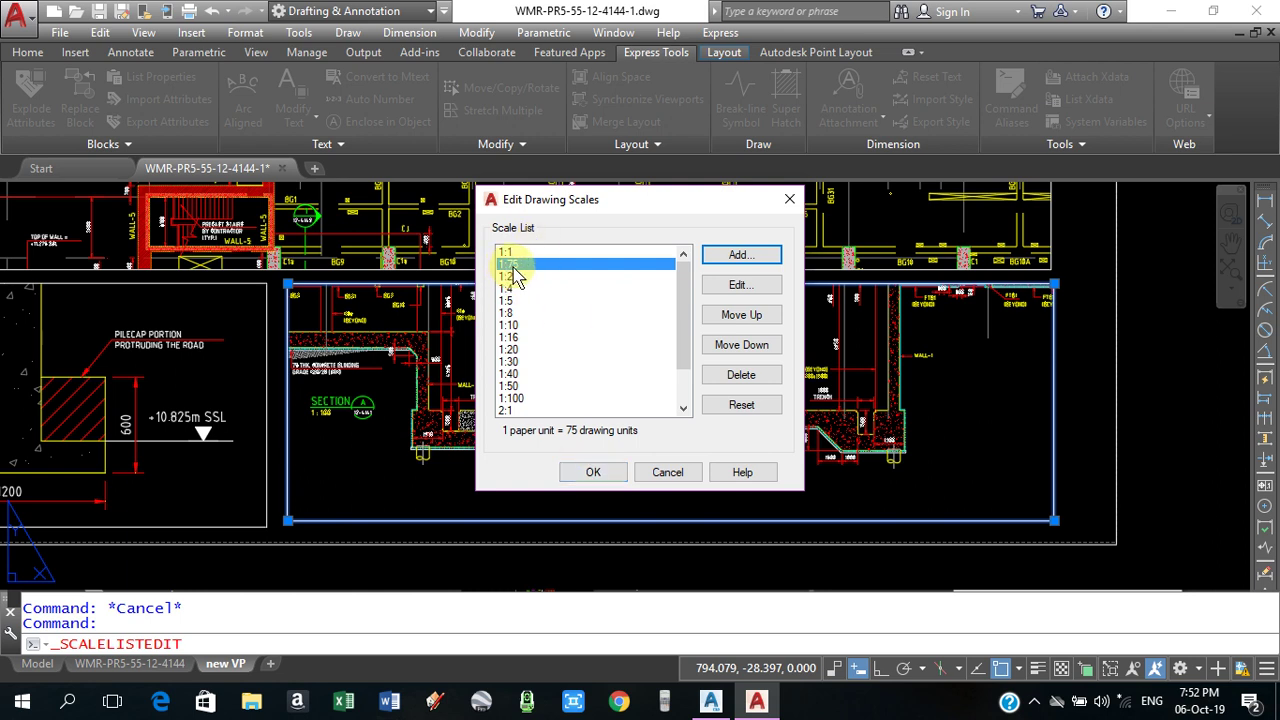
left_click(593, 473)
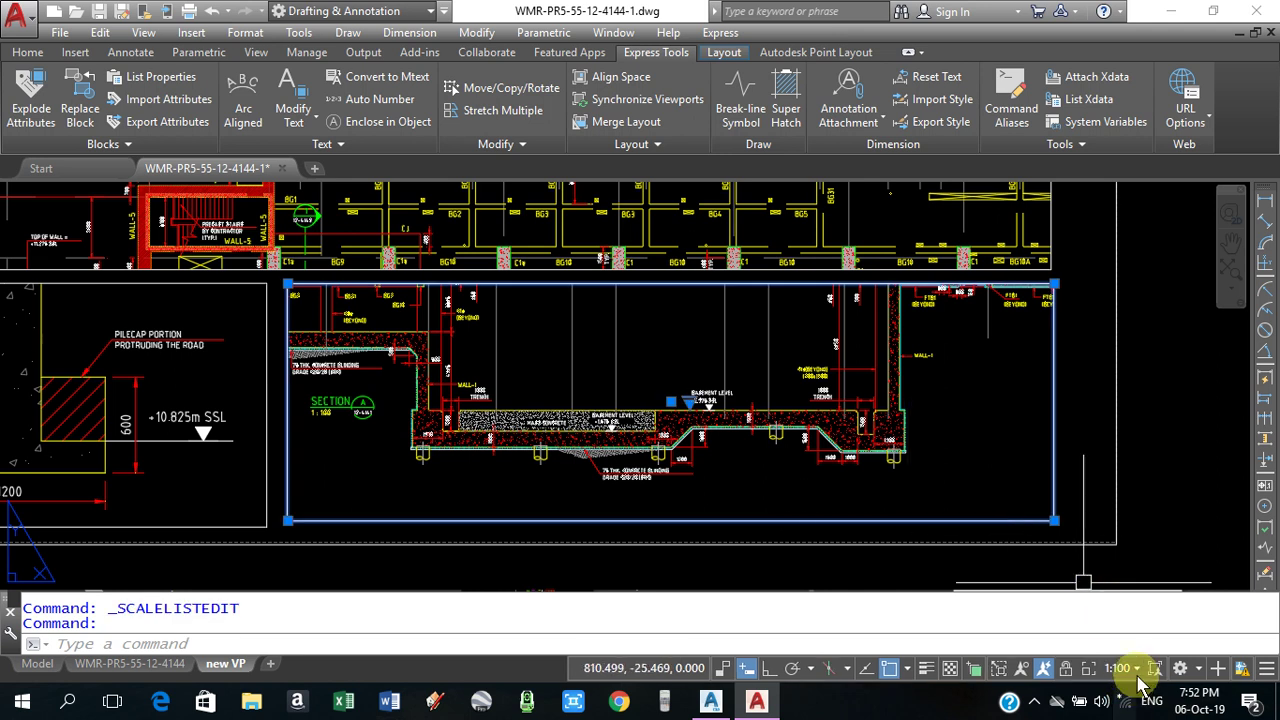
- Apply the custom 1:75 scale to the section viewport, deselect it and zoom out
left_click(1117, 668)
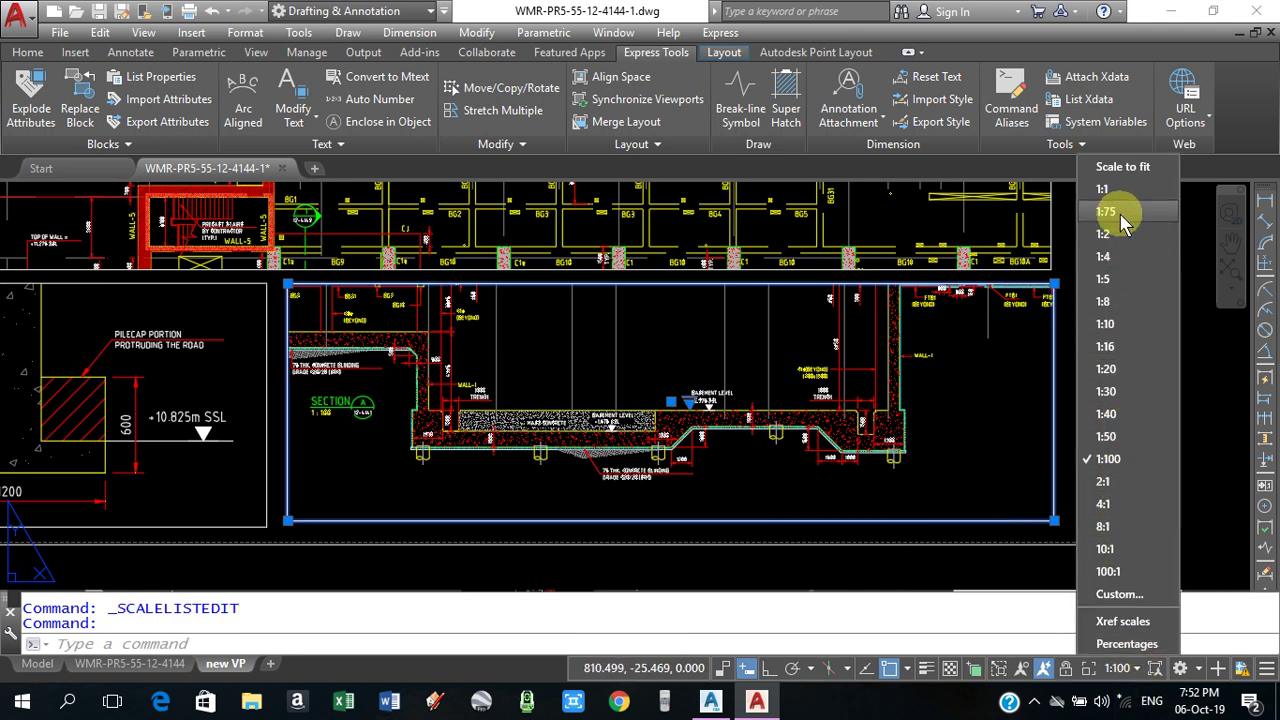
left_click(1105, 212)
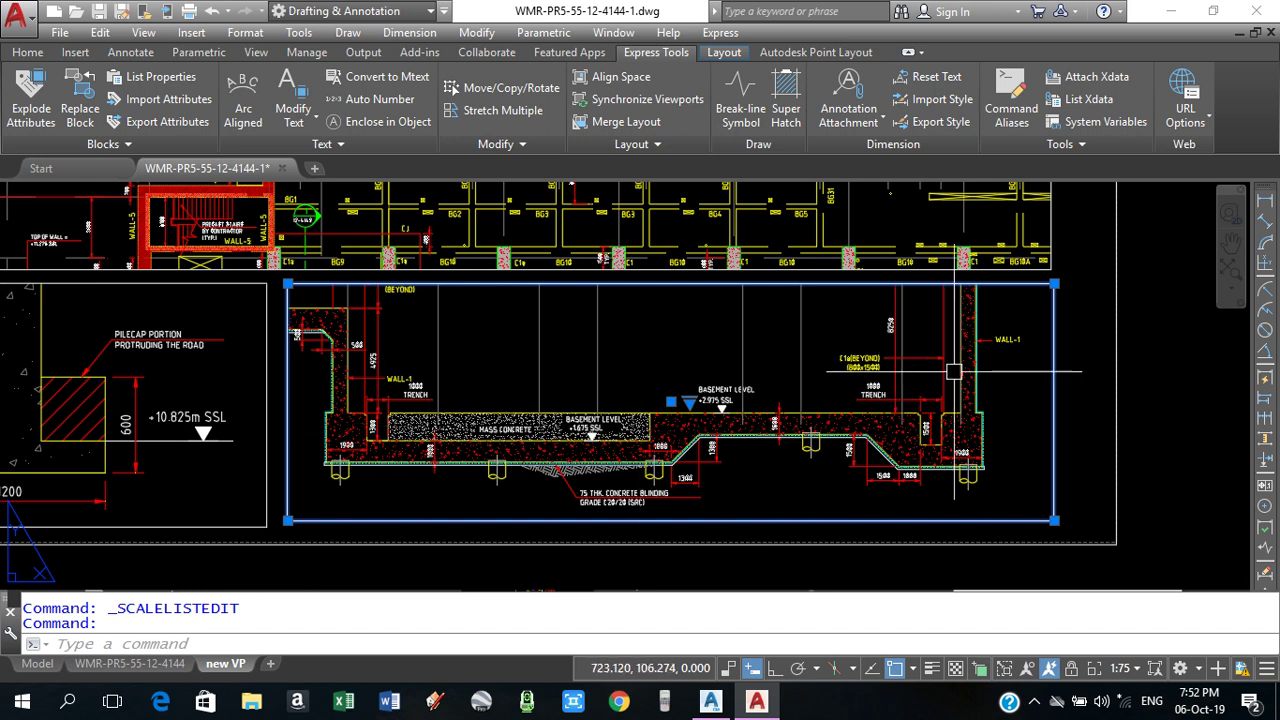
key("Escape")
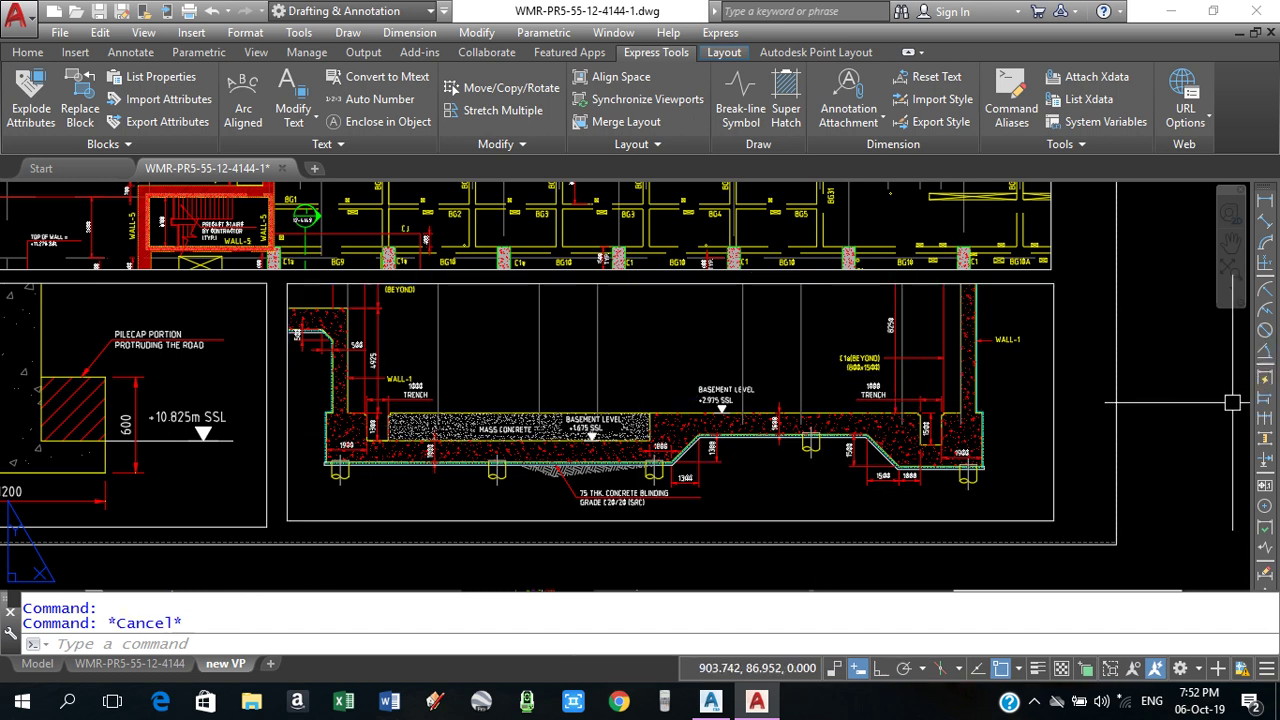
key("Escape")
scroll(802, 369, "down", 2)
scroll(850, 420, "down", 2)
scroll(830, 418, "down", 2)
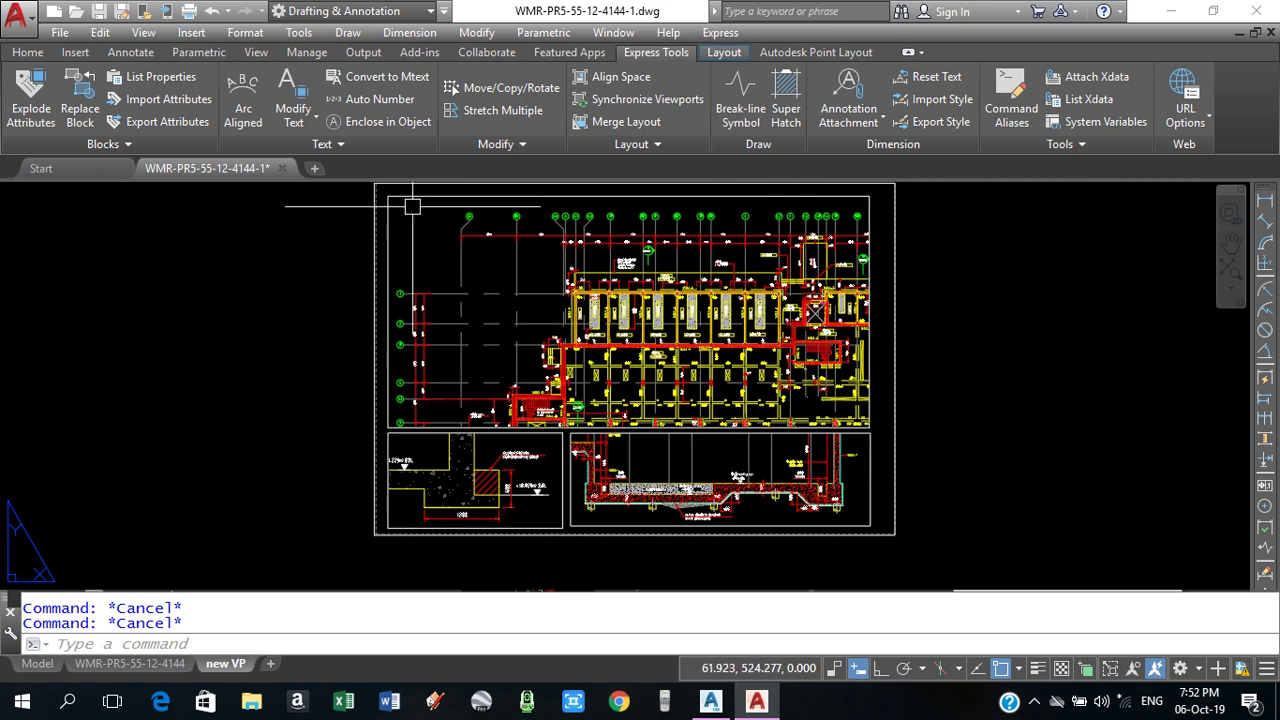
left_click(384, 218)
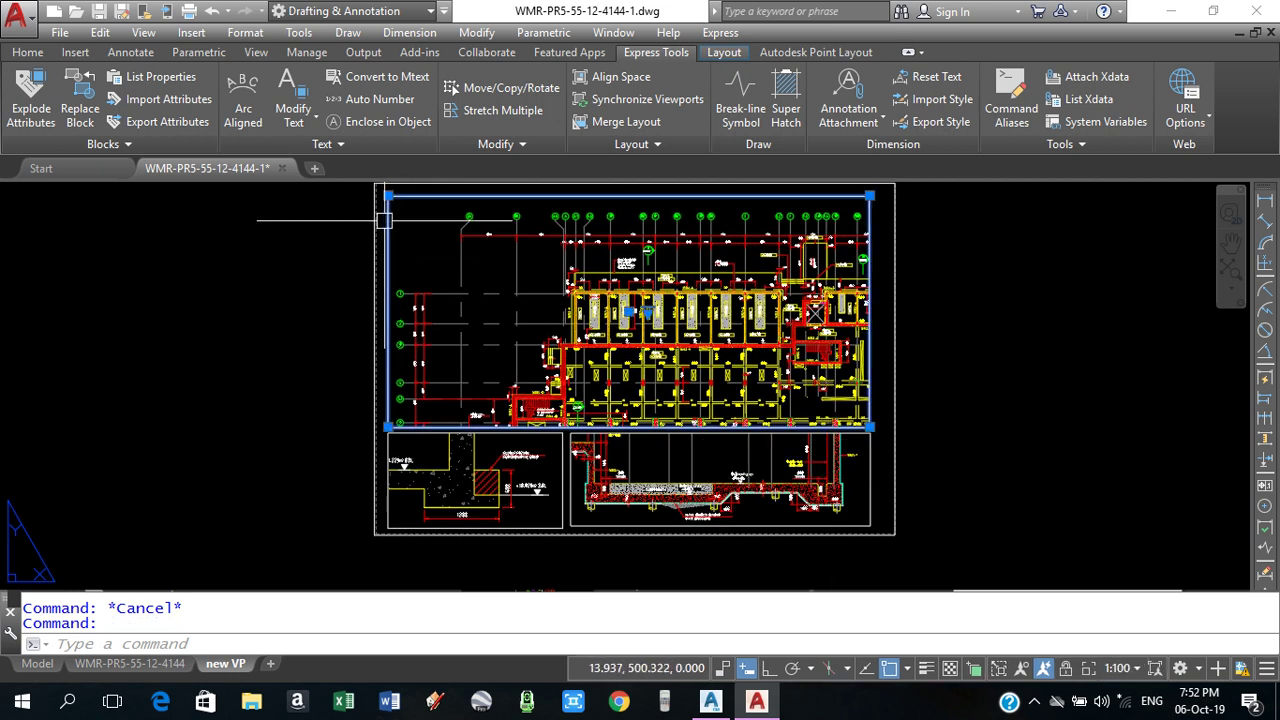
key("Escape")
scroll(545, 450, "up", 2)
left_click(491, 428)
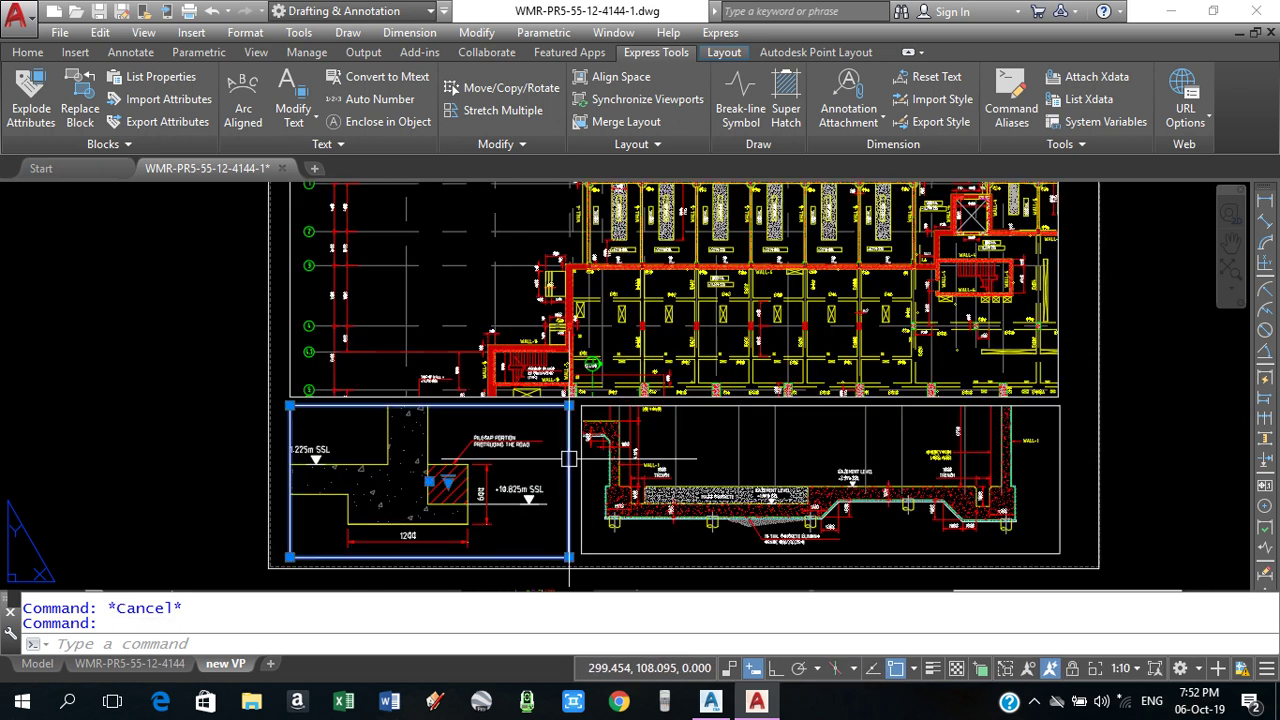
key("Escape")
left_click(630, 553)
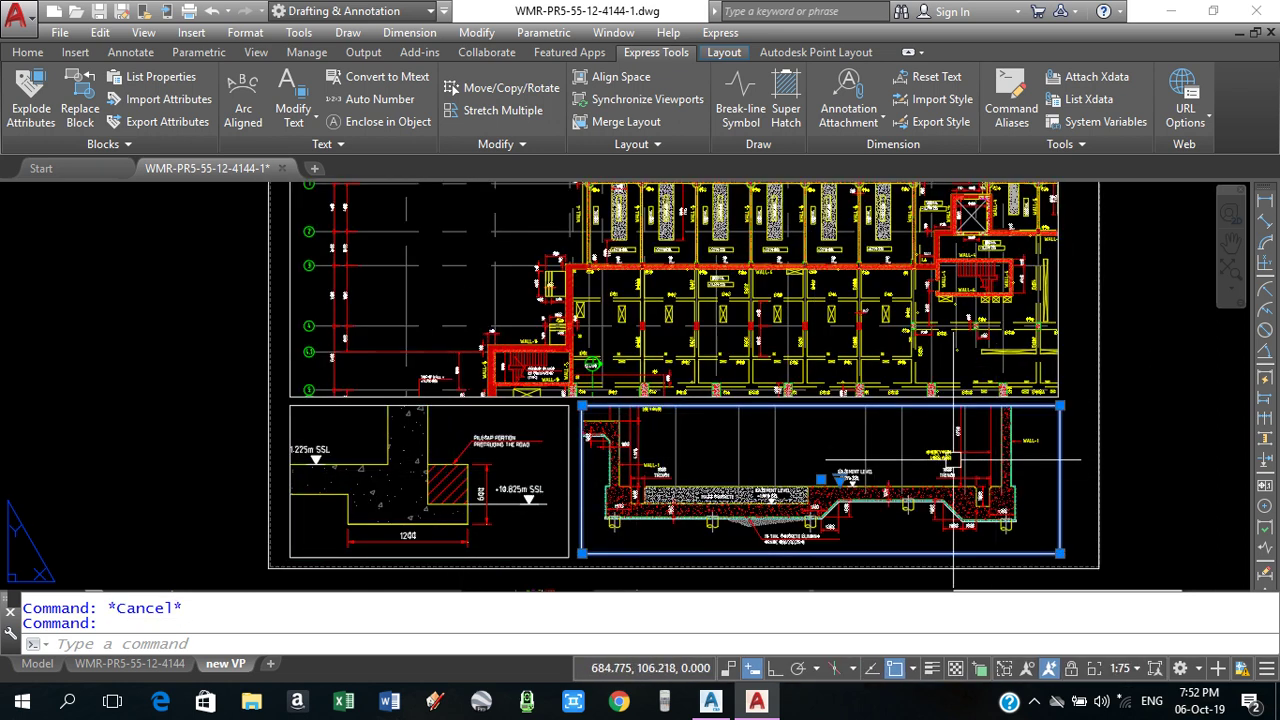
scroll(913, 475, "down", 2)
middle_click_drag(1013, 410, 965, 424)
key("Escape")
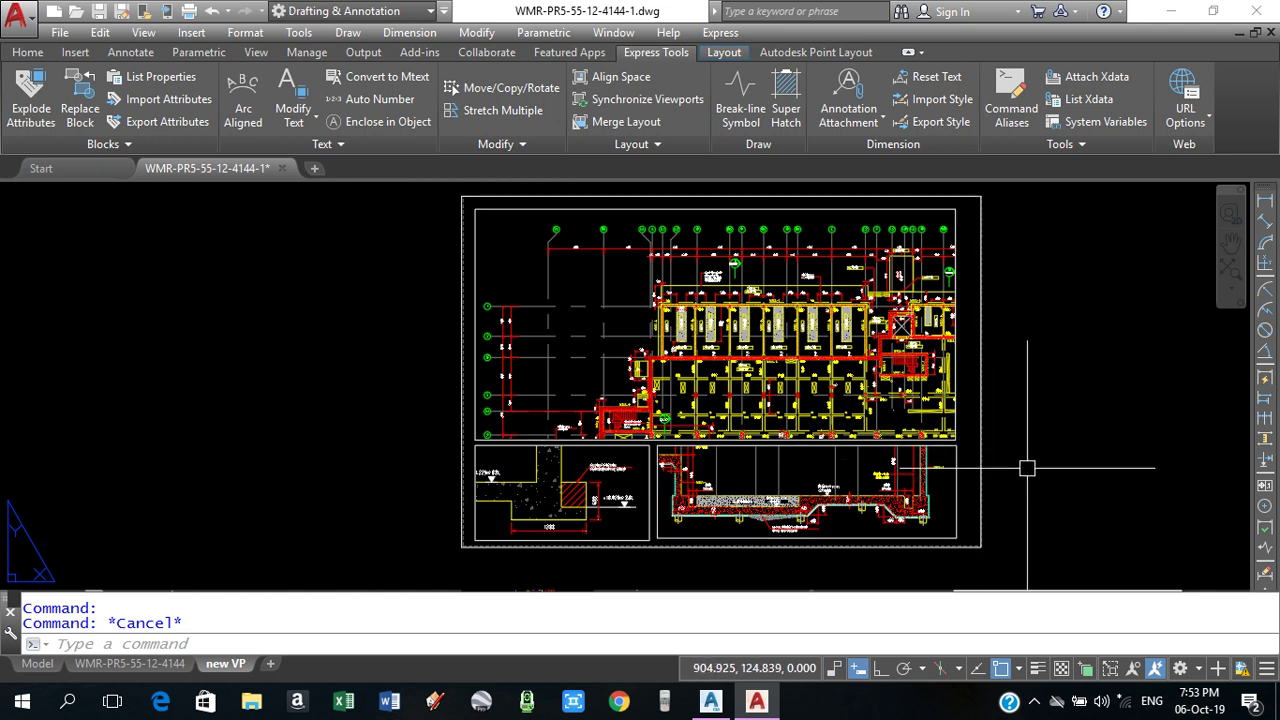
middle_click_drag(1020, 457, 984, 469)
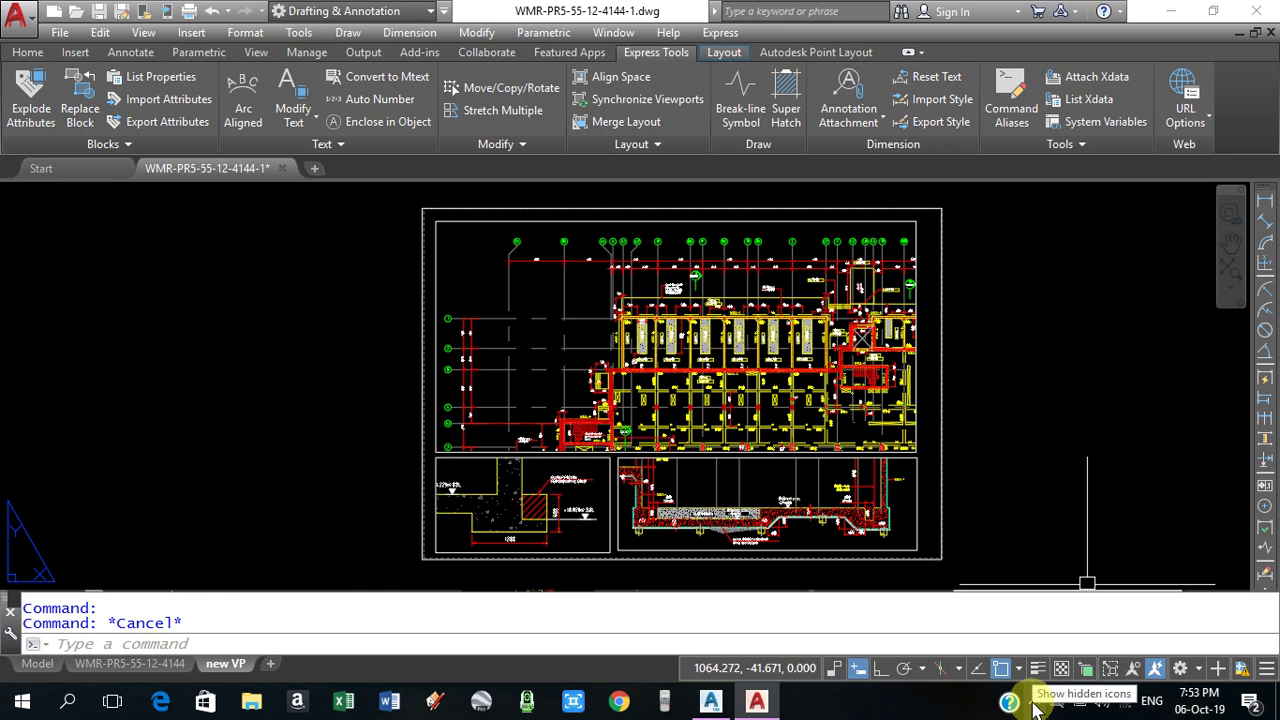
left_click(1033, 700)
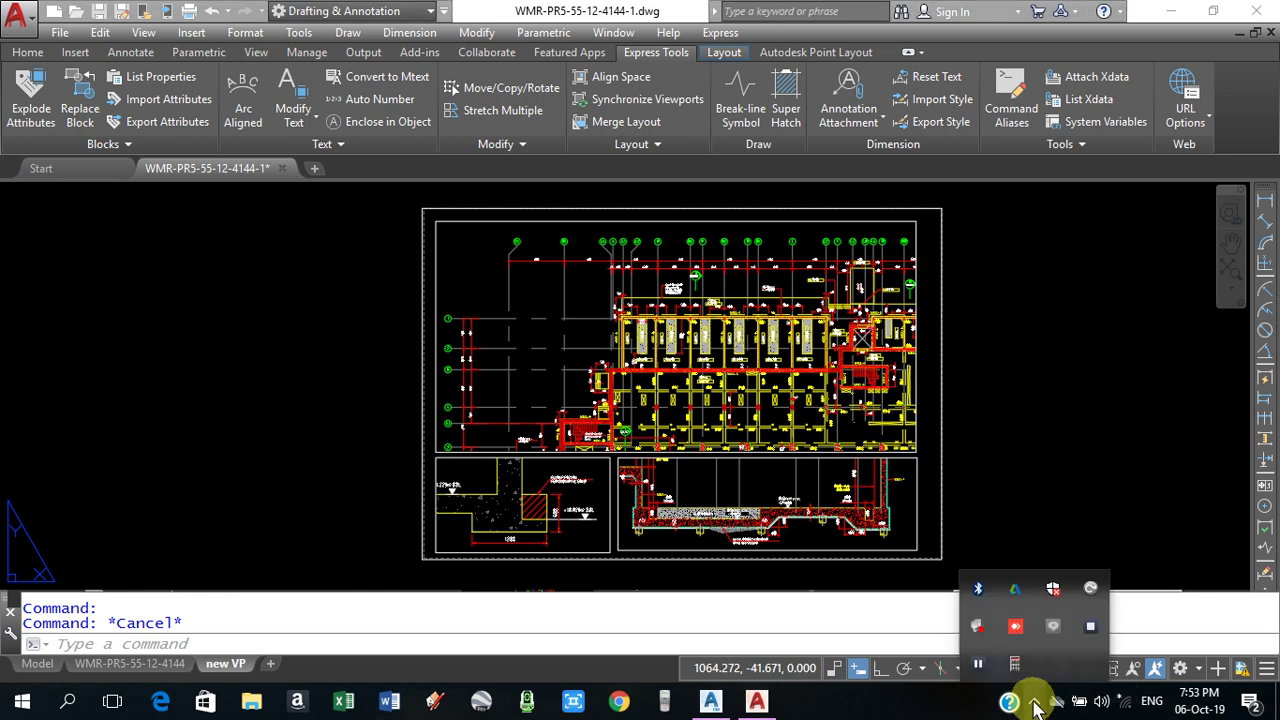